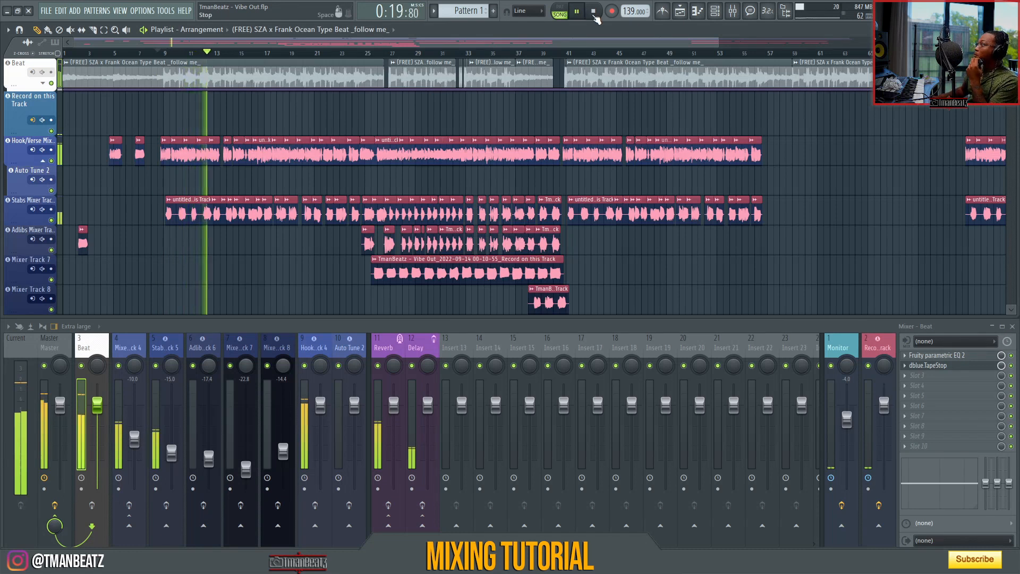
Play back the full mix of the song for several bars and stop it.
{"action": "left_click", "coordinate": [594, 12]}
{"action": "left_click", "coordinate": [578, 12]}
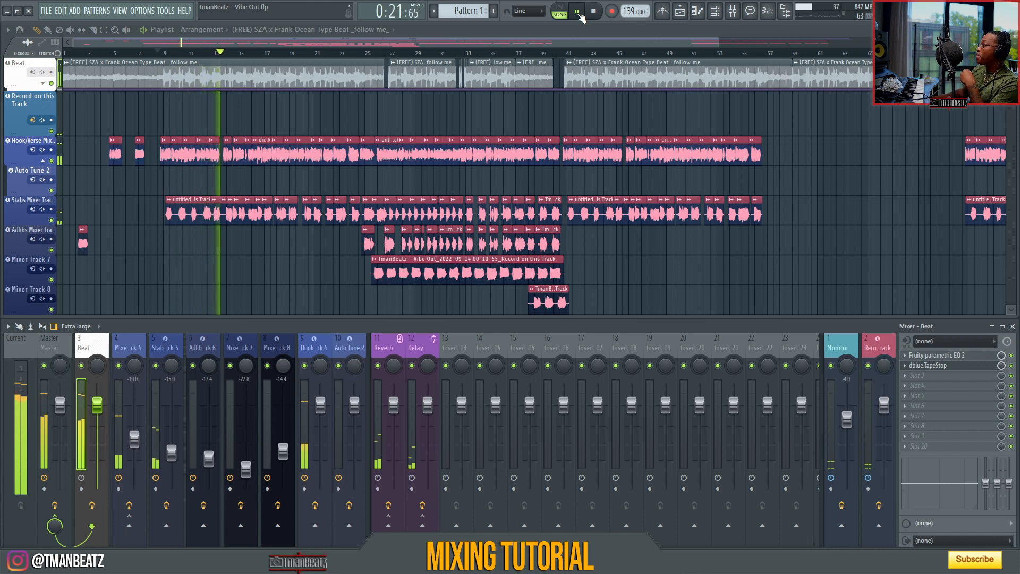
{"action": "left_click", "coordinate": [594, 11]}
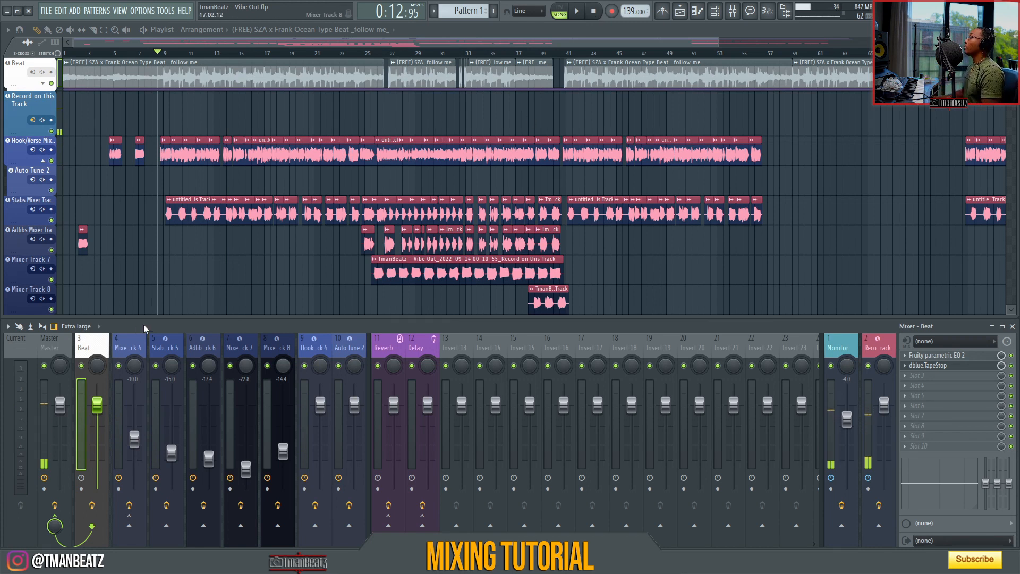
Examine the effect chains and routing of Mixer Track 4, Hook/Verse Mixer Track 4, Auto Tune 2, Reverb and Delay alongside their playlist clips.
{"action": "left_click", "coordinate": [133, 349]}
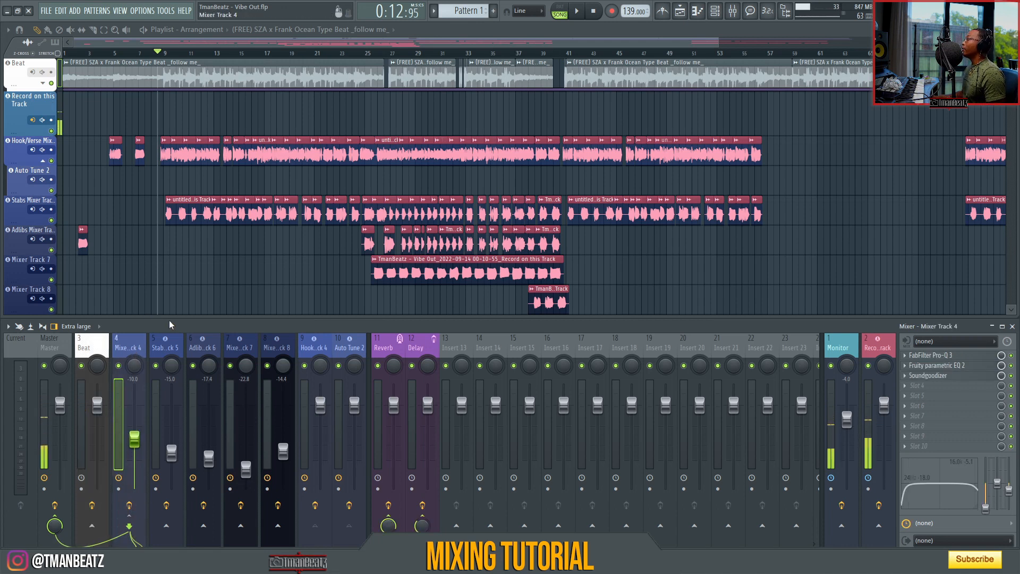
{"action": "left_click", "coordinate": [314, 348]}
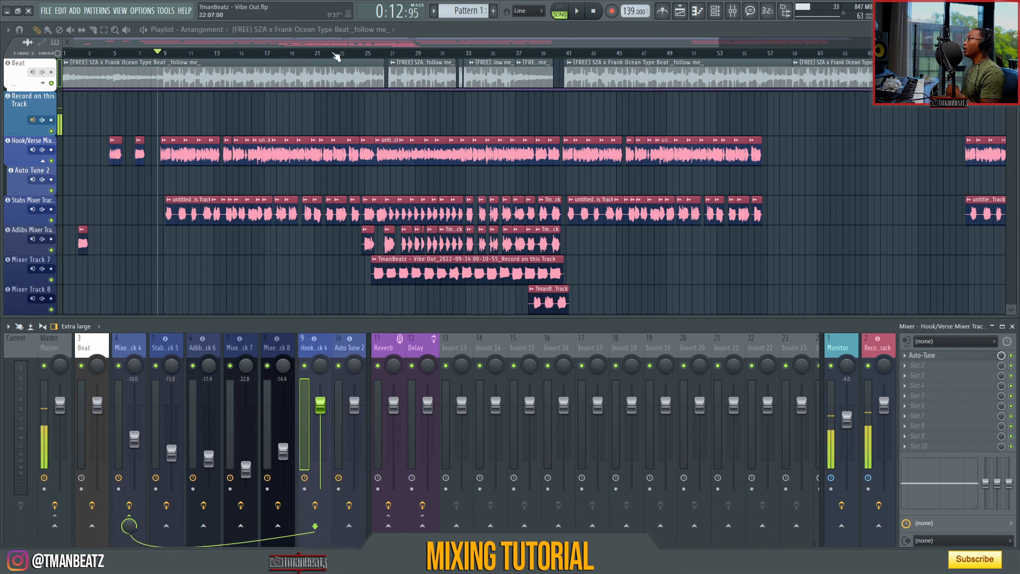
{"action": "scroll", "coordinate": [334, 53], "scroll_direction": "up", "scroll_amount": 3}
{"action": "left_click_drag", "start_coordinate": [268, 43], "coordinate": [186, 48]}
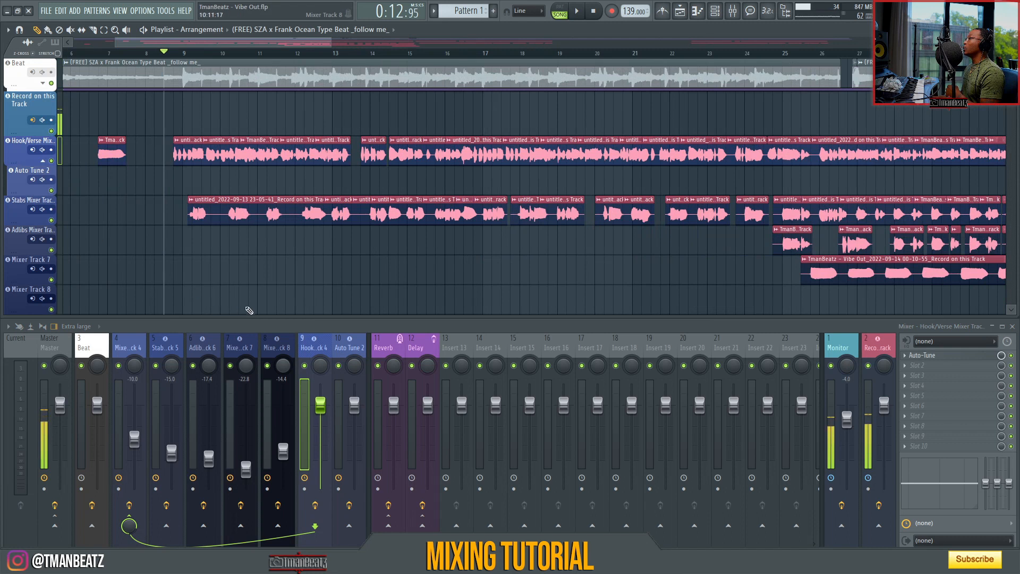
{"action": "left_click", "coordinate": [335, 351]}
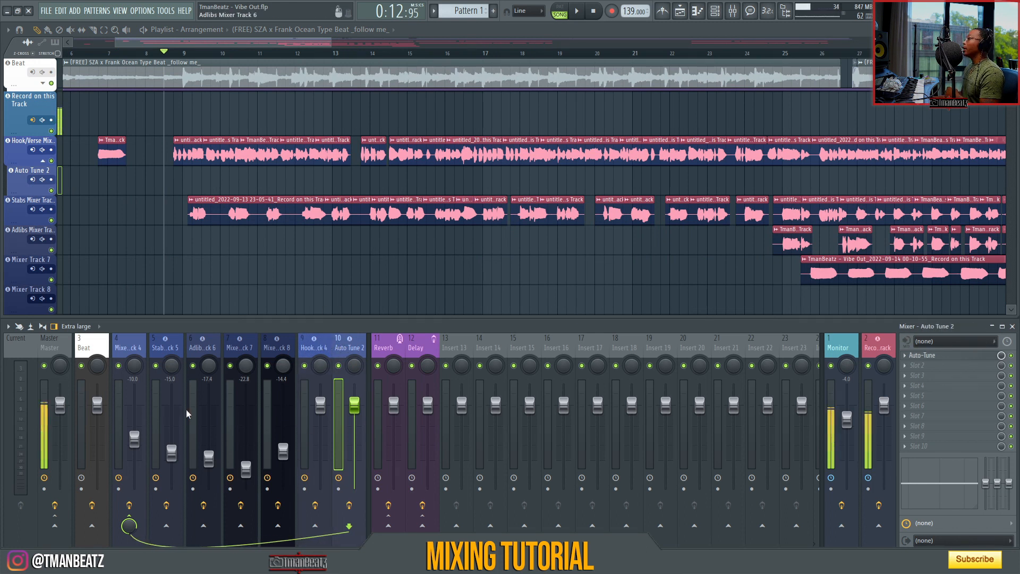
{"action": "left_click", "coordinate": [121, 354]}
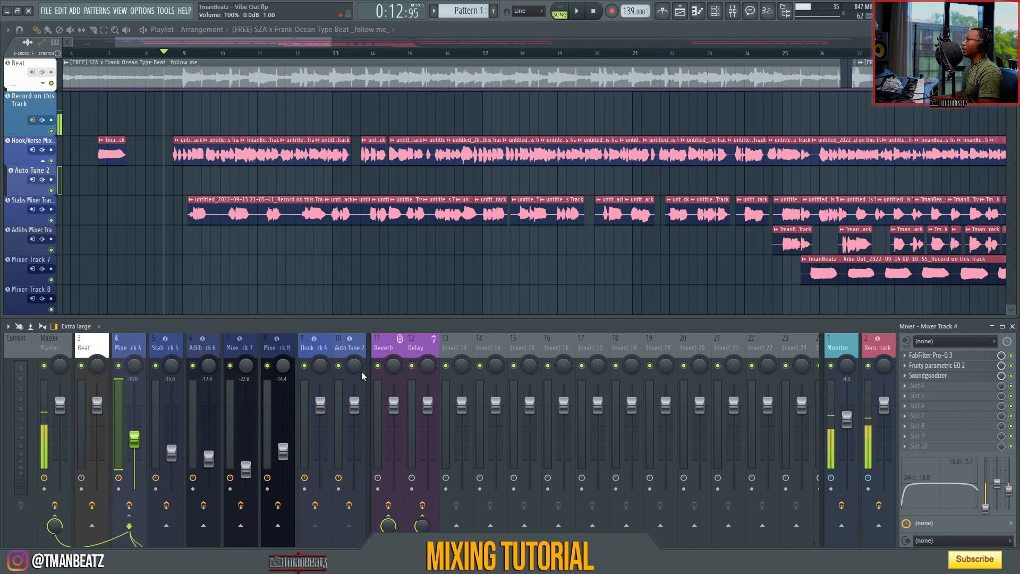
{"action": "left_click", "coordinate": [388, 351]}
{"action": "left_click", "coordinate": [433, 353]}
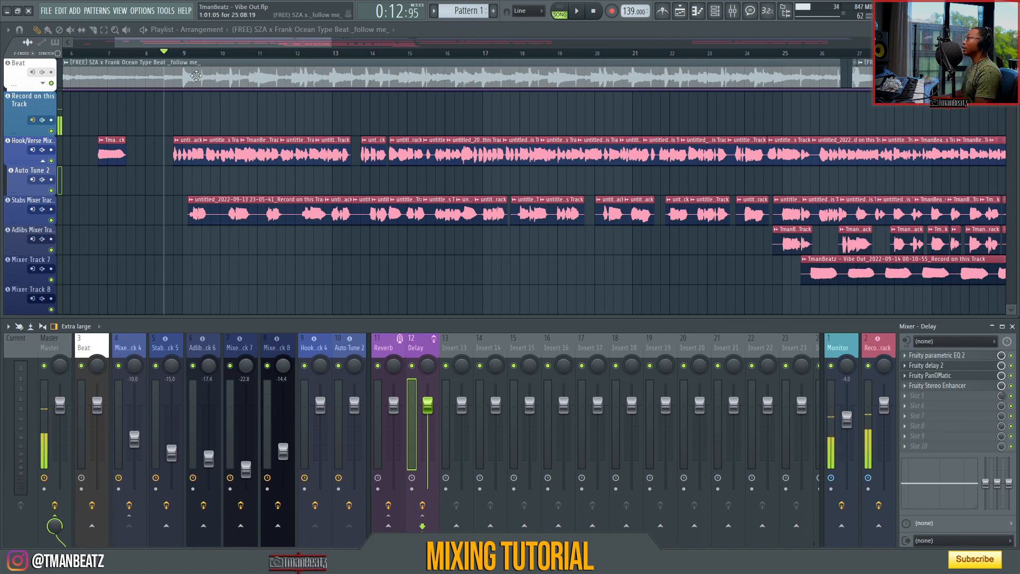
{"action": "scroll", "coordinate": [205, 56], "scroll_direction": "down", "scroll_amount": 1}
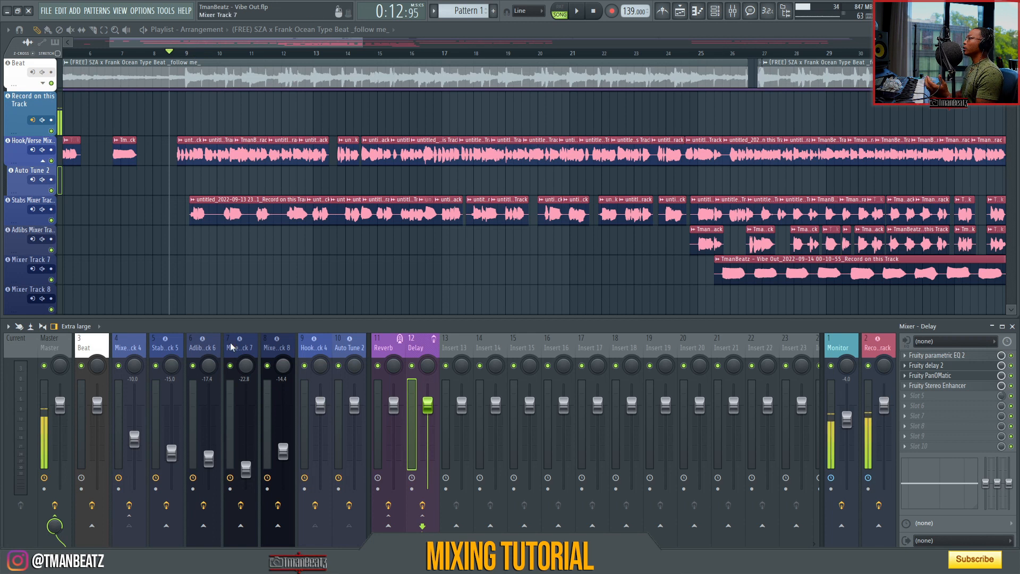
Inspect the Auto-Tune settings on Hook/Verse Mixer Track 4 and close the plugin.
{"action": "left_click", "coordinate": [311, 342]}
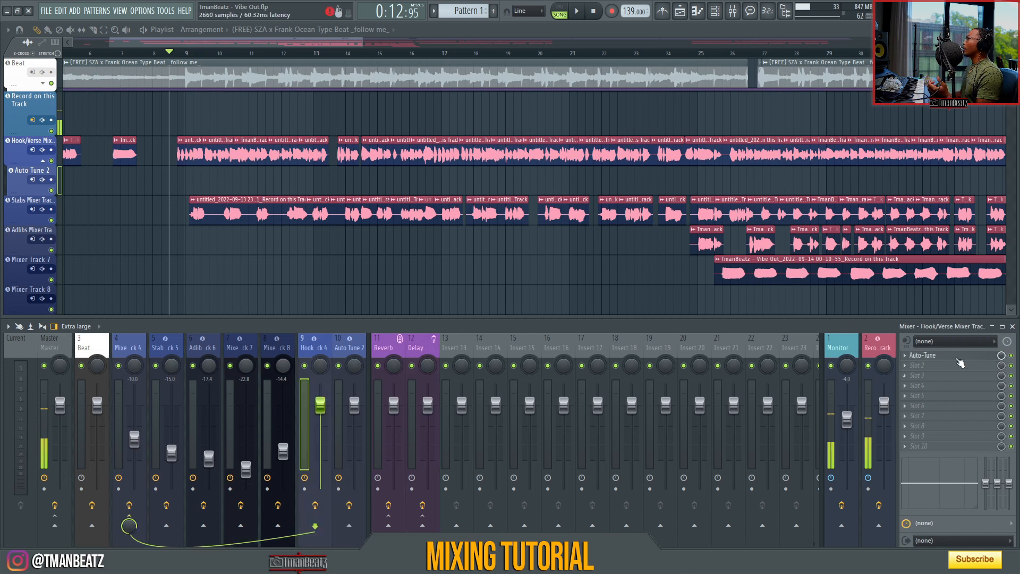
{"action": "left_click", "coordinate": [958, 360]}
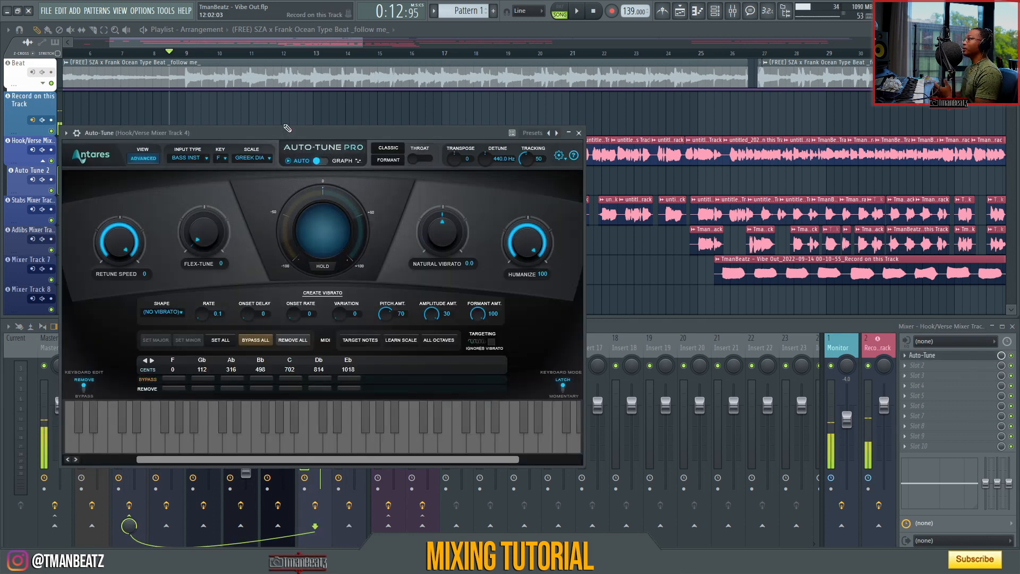
{"action": "left_click_drag", "start_coordinate": [275, 127], "coordinate": [307, 119]}
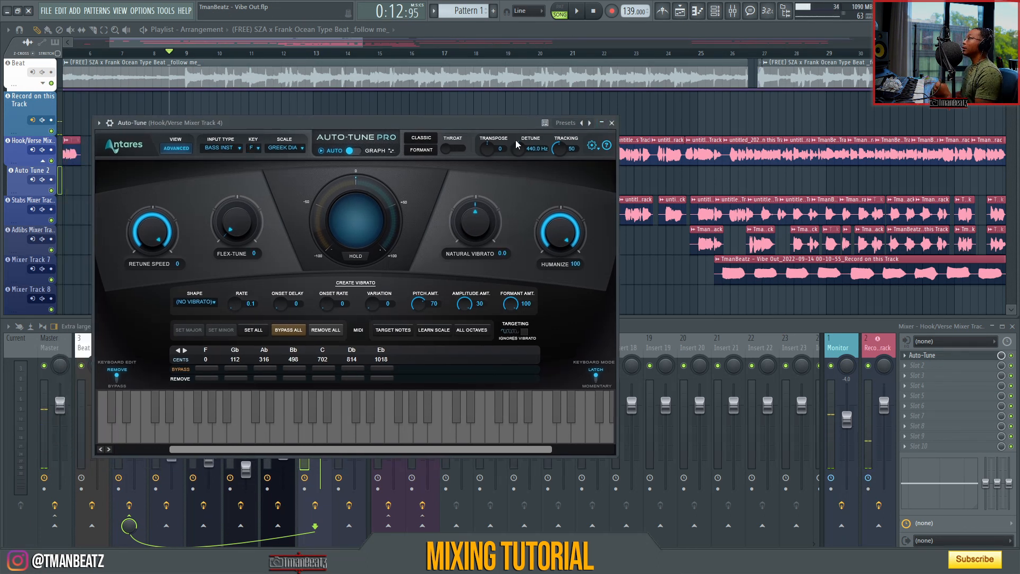
{"action": "left_click", "coordinate": [611, 122]}
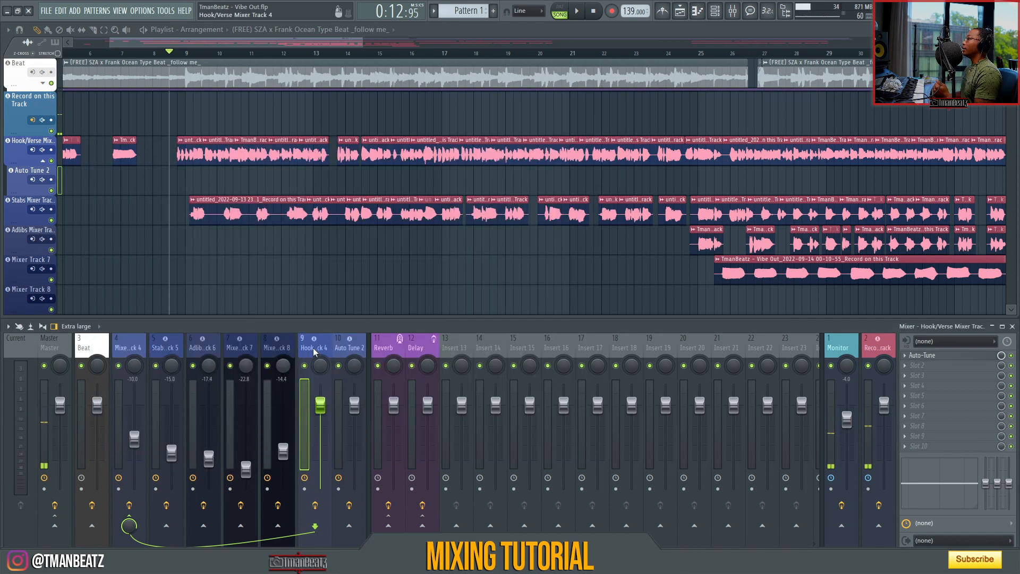
Open FabFilter Pro-Q 3 on Mixer Track 4 and place its window clear of the effect slots to examine the EQ curve.
{"action": "left_click", "coordinate": [128, 351]}
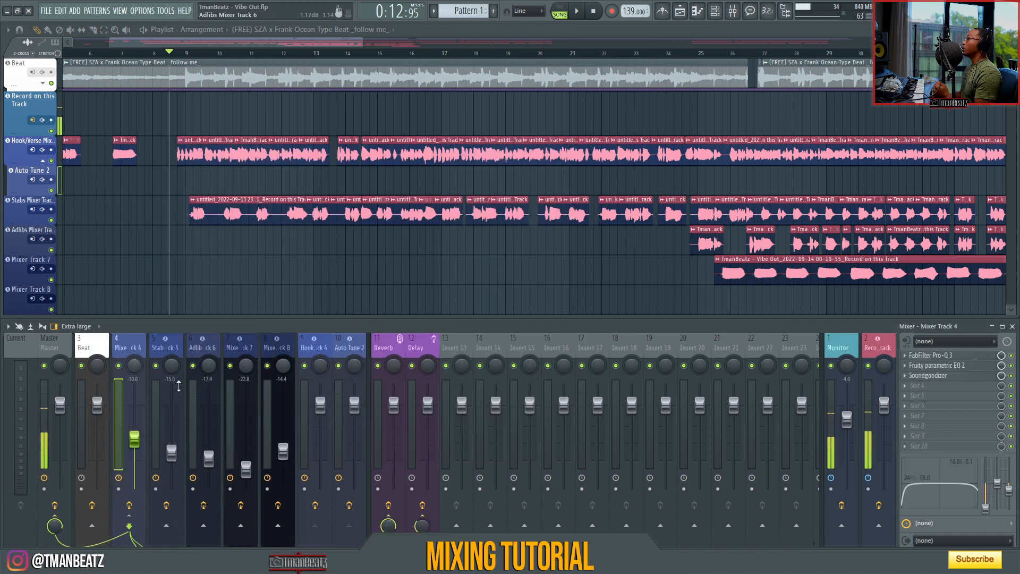
{"action": "left_click", "coordinate": [965, 356]}
{"action": "left_click_drag", "start_coordinate": [311, 111], "coordinate": [627, 68]}
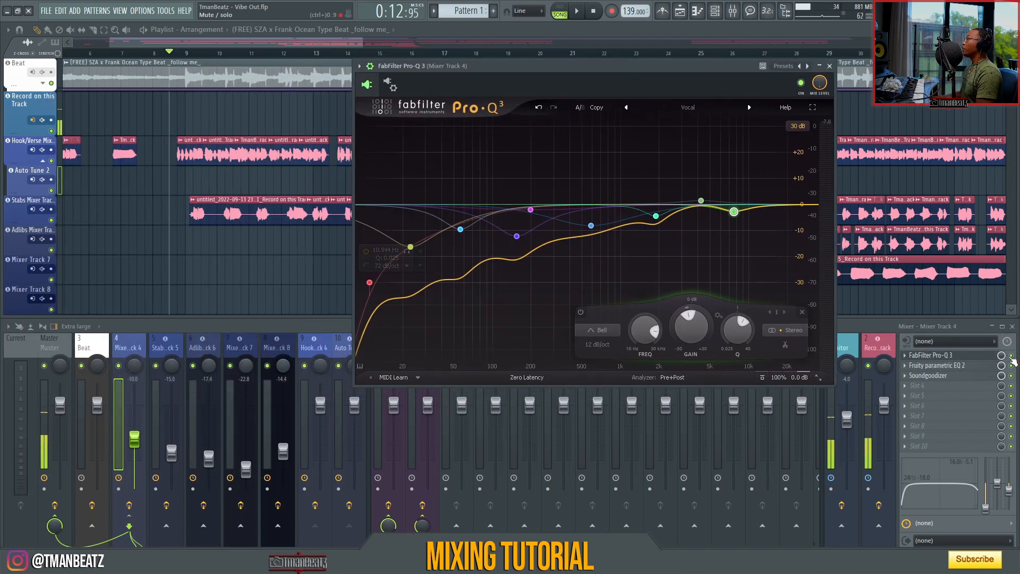
Bypass Mixer Track 4's effects, play the vocals without the beat, and switch only FabFilter Pro-Q 3 back on for comparison.
{"action": "left_click", "coordinate": [1013, 360]}
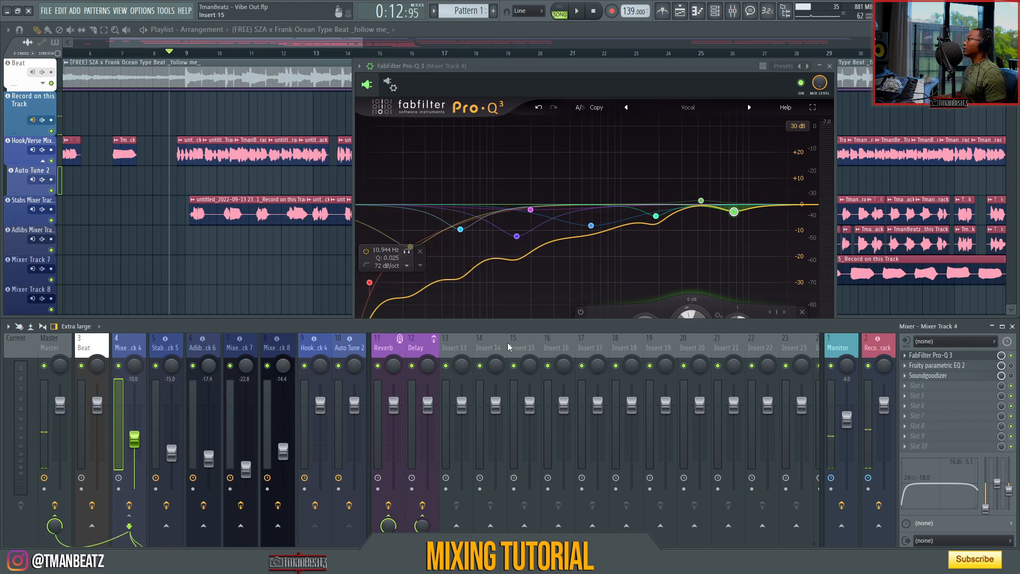
{"action": "left_click", "coordinate": [1013, 359]}
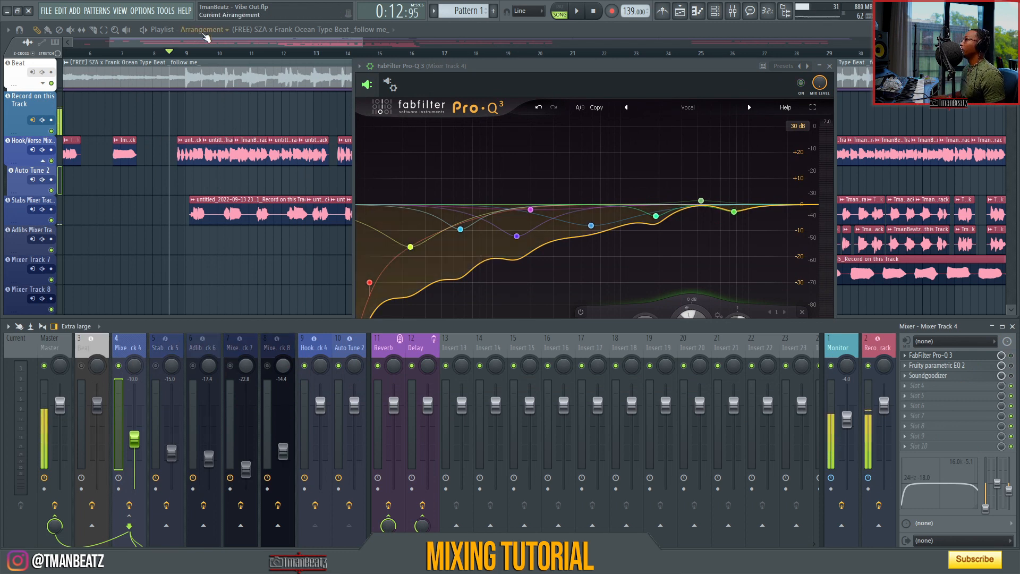
{"action": "key", "text": "space"}
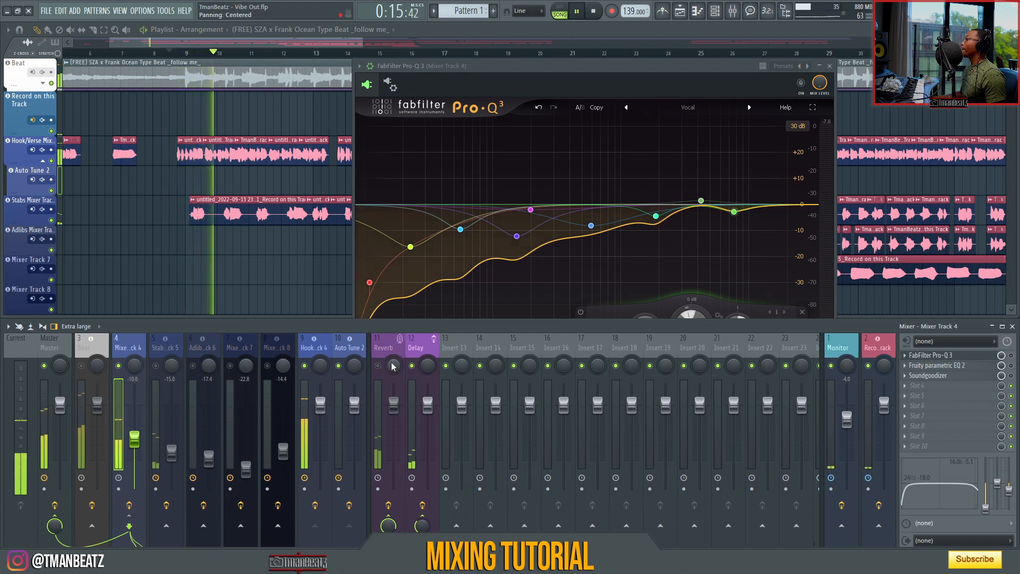
{"action": "left_click", "coordinate": [1012, 356]}
{"action": "key", "text": "space"}
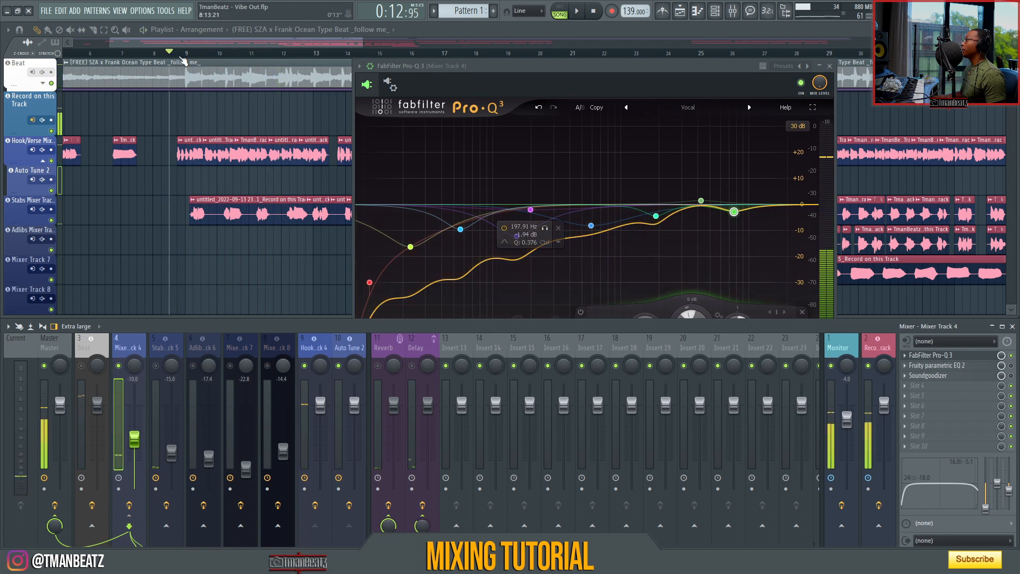
Audition the isolated vocals with Pro-Q 3 active from just before bar 9, around bar 16 and around bar 25.
{"action": "left_click", "coordinate": [183, 61]}
{"action": "key", "text": "space"}
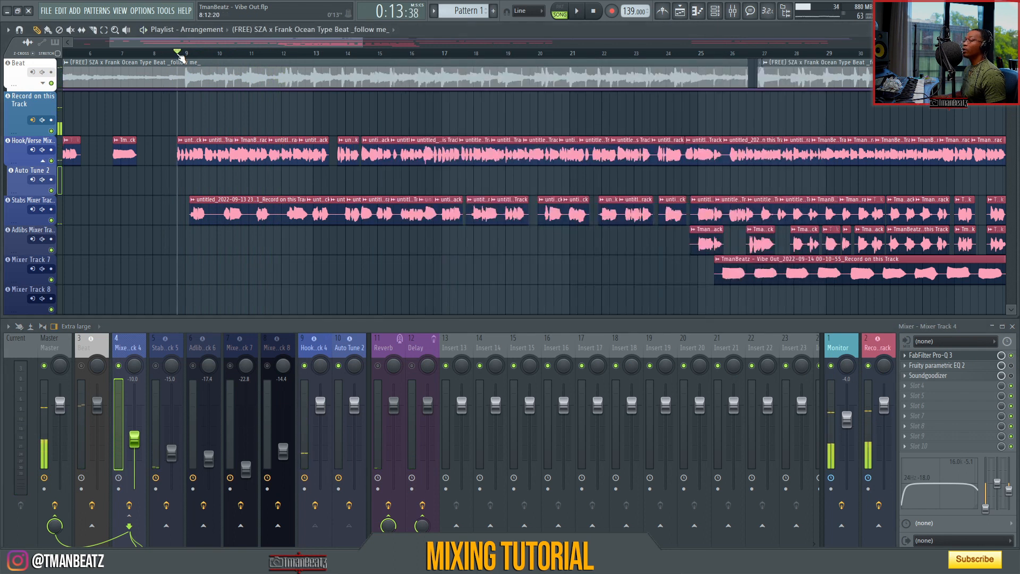
{"action": "key", "text": "space"}
{"action": "left_click", "coordinate": [423, 55]}
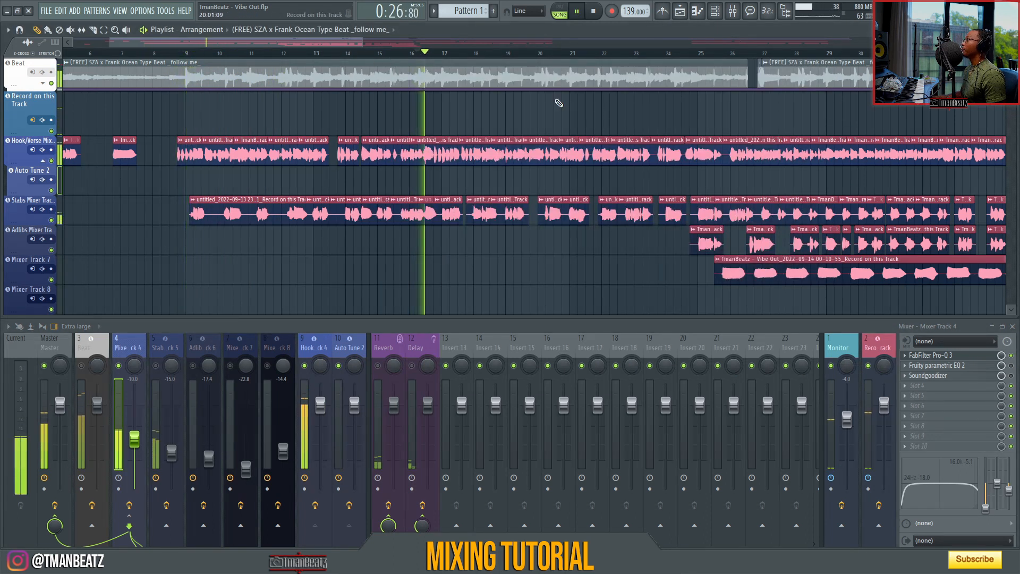
{"action": "left_click", "coordinate": [713, 54]}
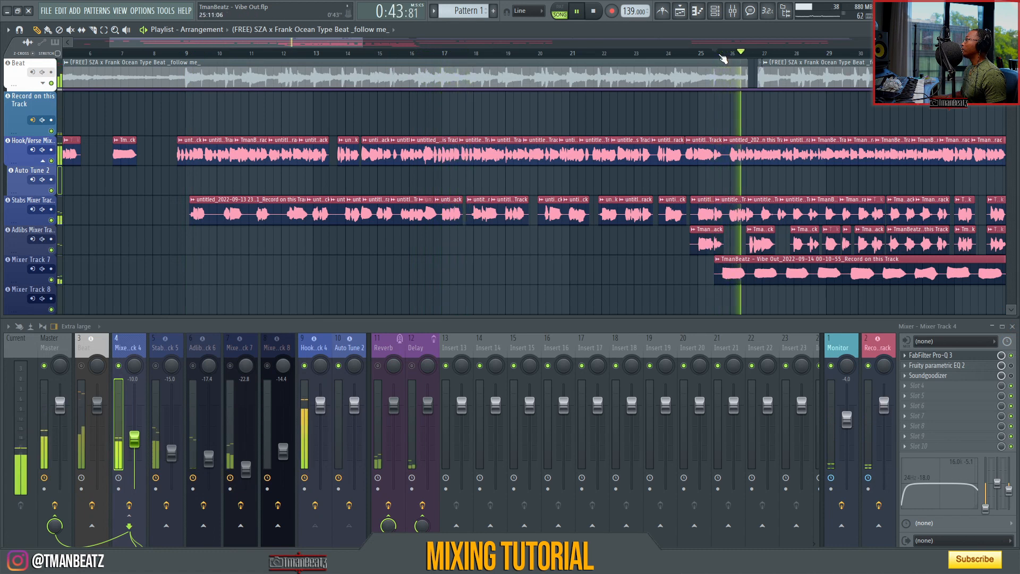
{"action": "key", "text": "space"}
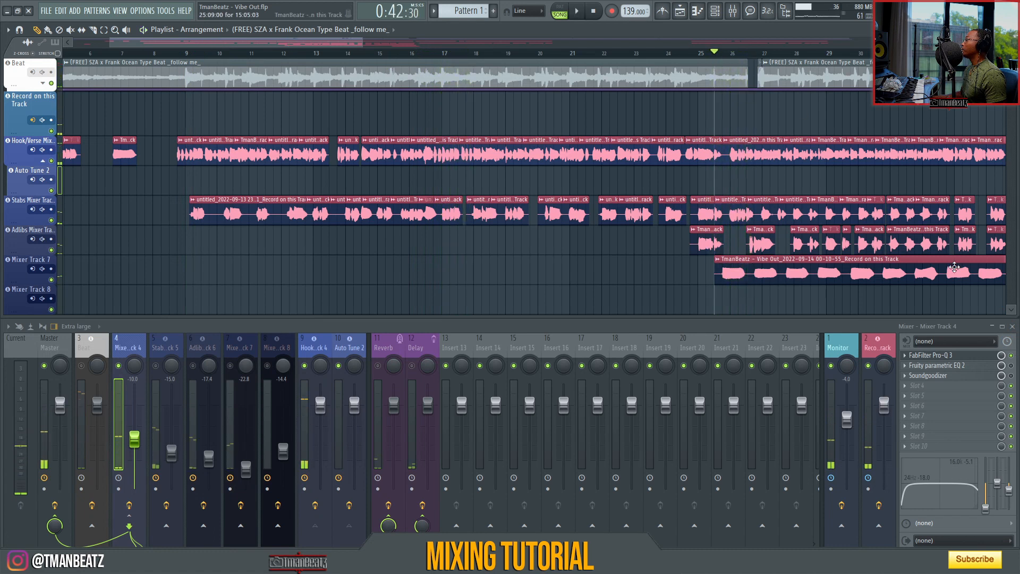
Turn on Fruity parametric EQ 2 on Mixer Track 4, view its curve, and audition the vocals from just before bar 9.
{"action": "left_click", "coordinate": [966, 368]}
{"action": "left_click", "coordinate": [973, 369]}
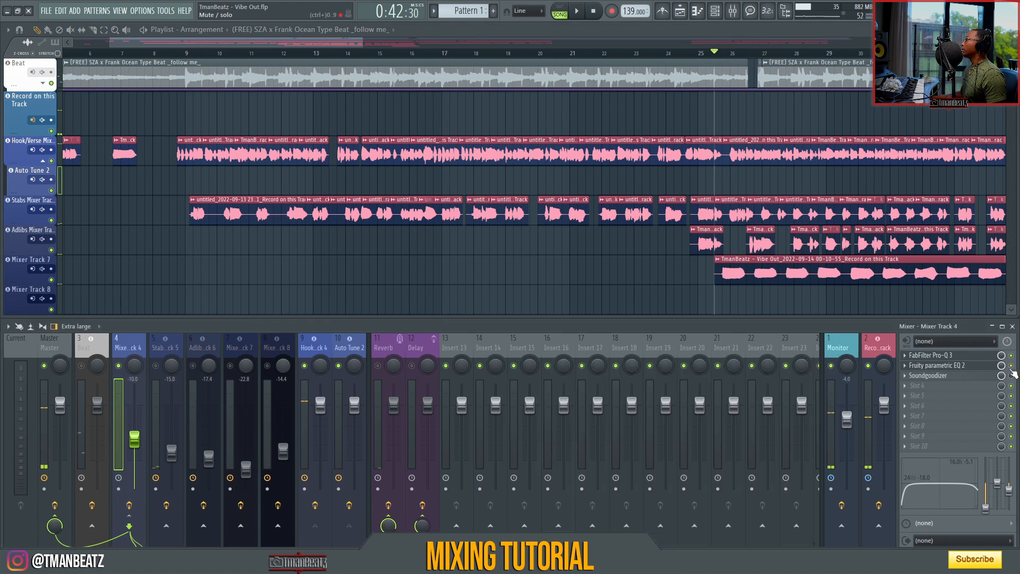
{"action": "left_click", "coordinate": [972, 366]}
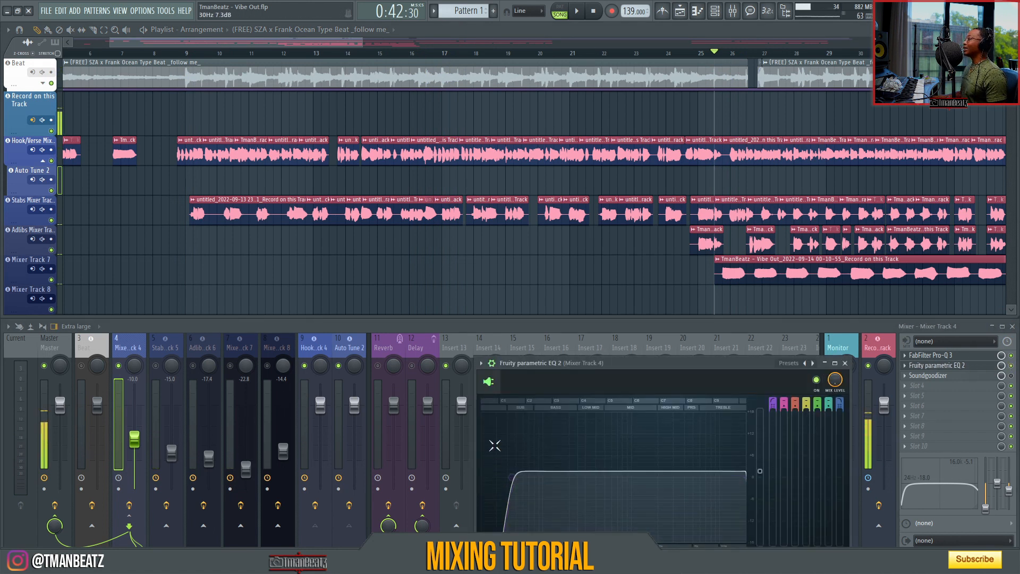
{"action": "left_click", "coordinate": [180, 54]}
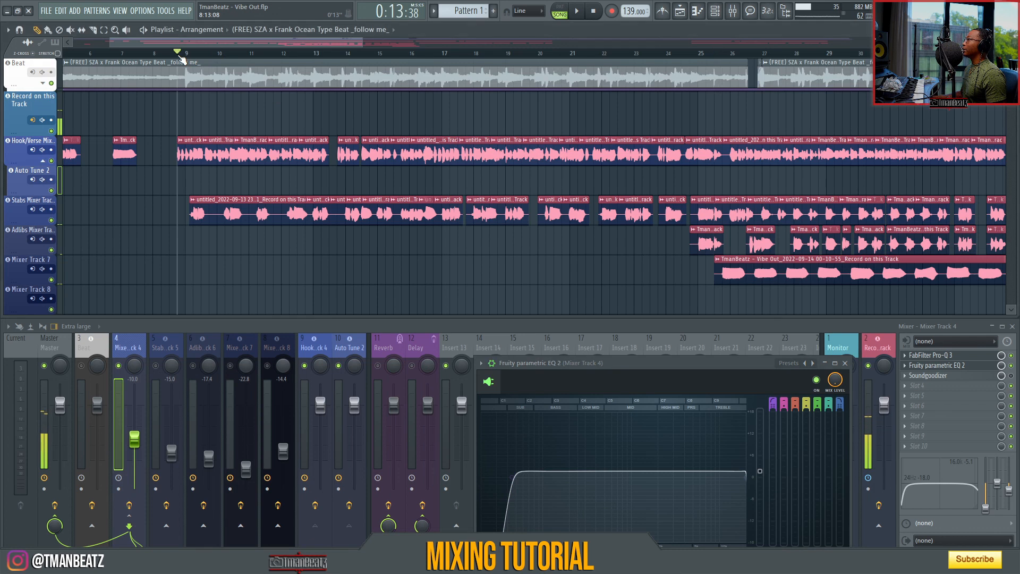
{"action": "key", "text": "space"}
{"action": "left_click", "coordinate": [1011, 366]}
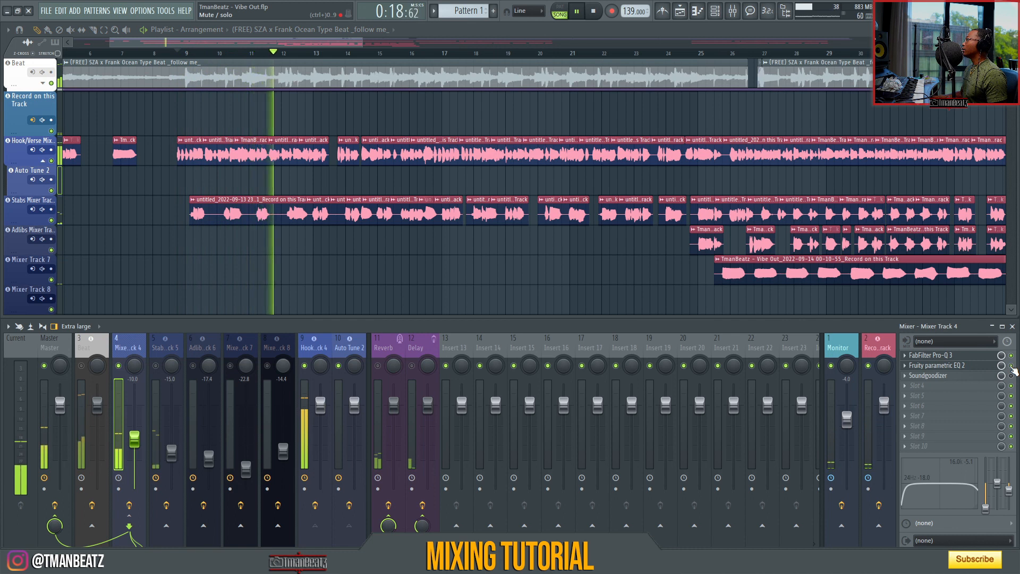
{"action": "key", "text": "space"}
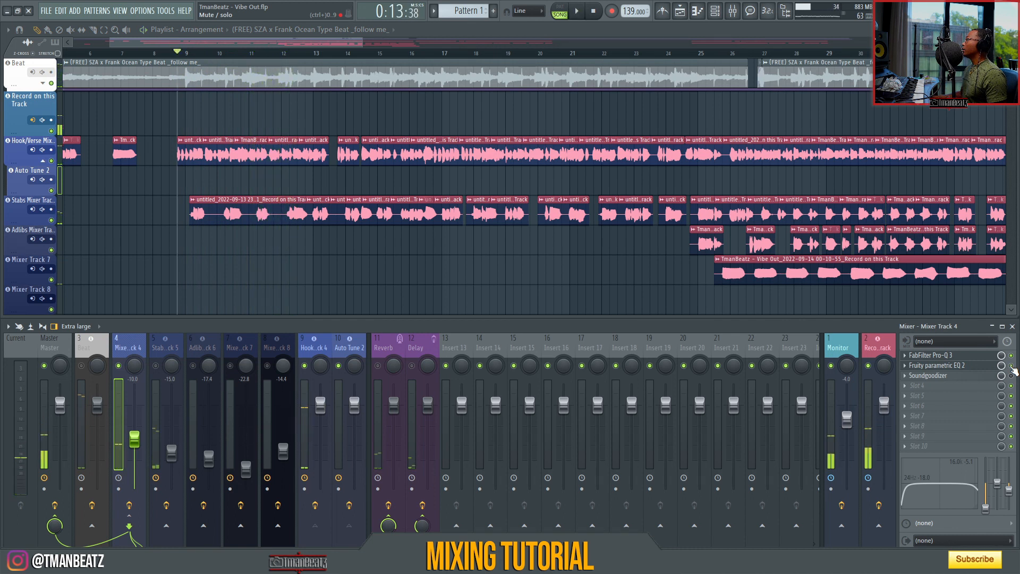
Reopen Fruity parametric EQ 2 on Mixer Track 4, try moving its main level slider, and return it to its original position.
{"action": "left_click", "coordinate": [980, 368]}
{"action": "left_click", "coordinate": [980, 368]}
{"action": "left_click", "coordinate": [980, 368]}
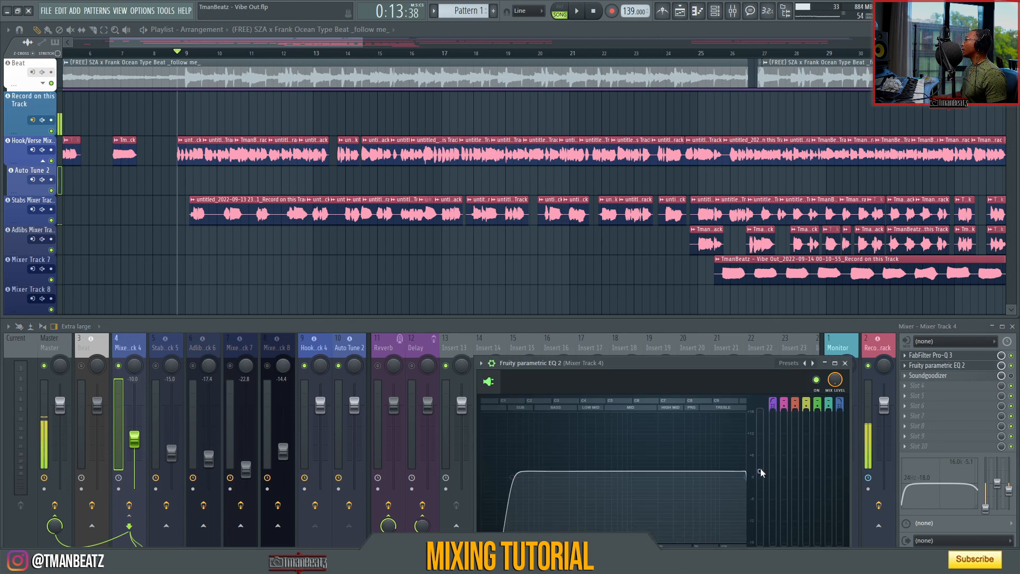
{"action": "left_click", "coordinate": [760, 471], "text": "alt"}
{"action": "left_click_drag", "start_coordinate": [760, 477], "coordinate": [760, 471]}
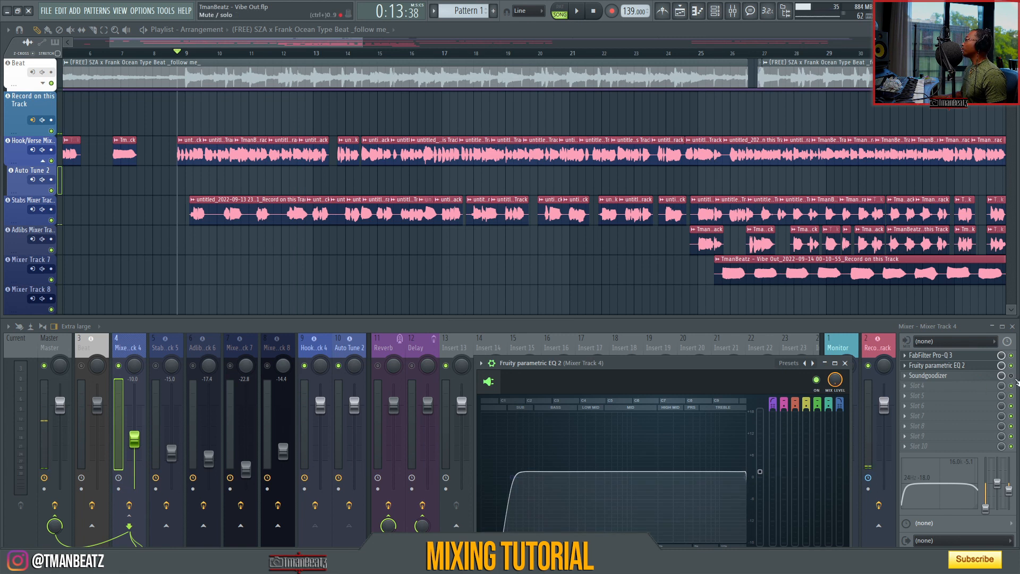
Turn on Soundgoodizer on Mixer Track 4, audition the isolated vocals with it, and close the plugin.
{"action": "left_click", "coordinate": [978, 376]}
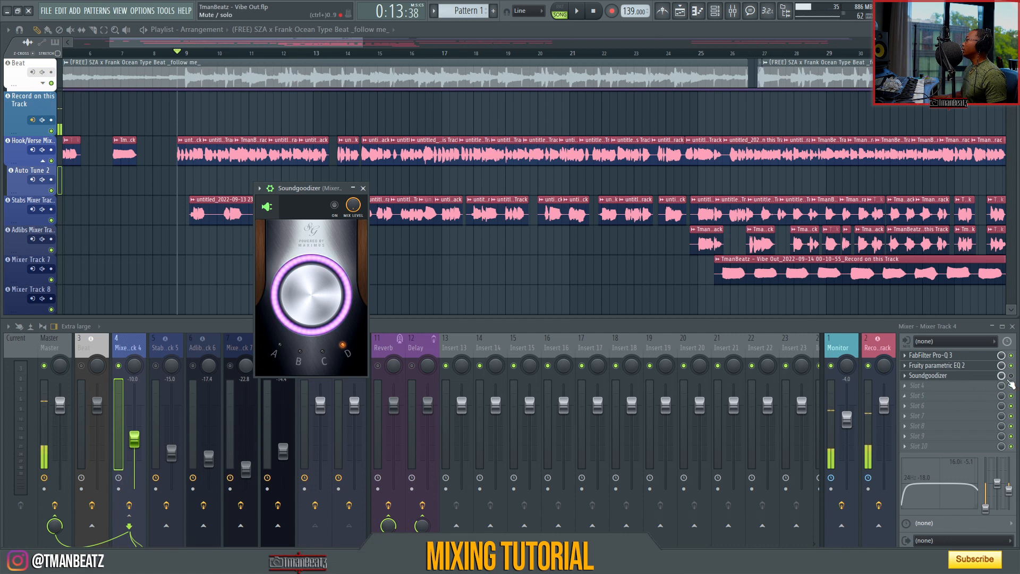
{"action": "left_click", "coordinate": [1011, 376]}
{"action": "key", "text": "space"}
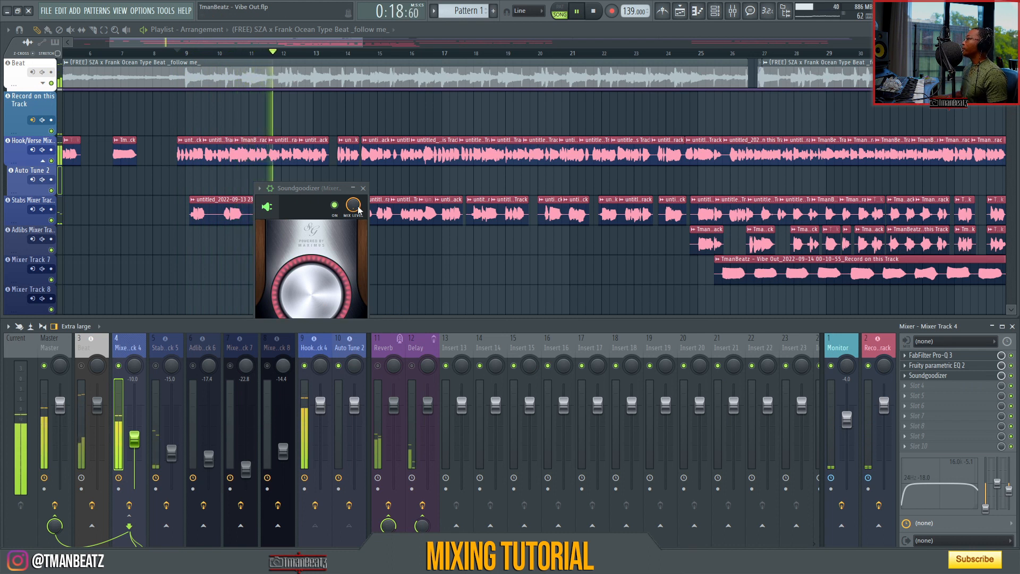
{"action": "scroll", "coordinate": [417, 56], "scroll_direction": "down", "scroll_amount": 3}
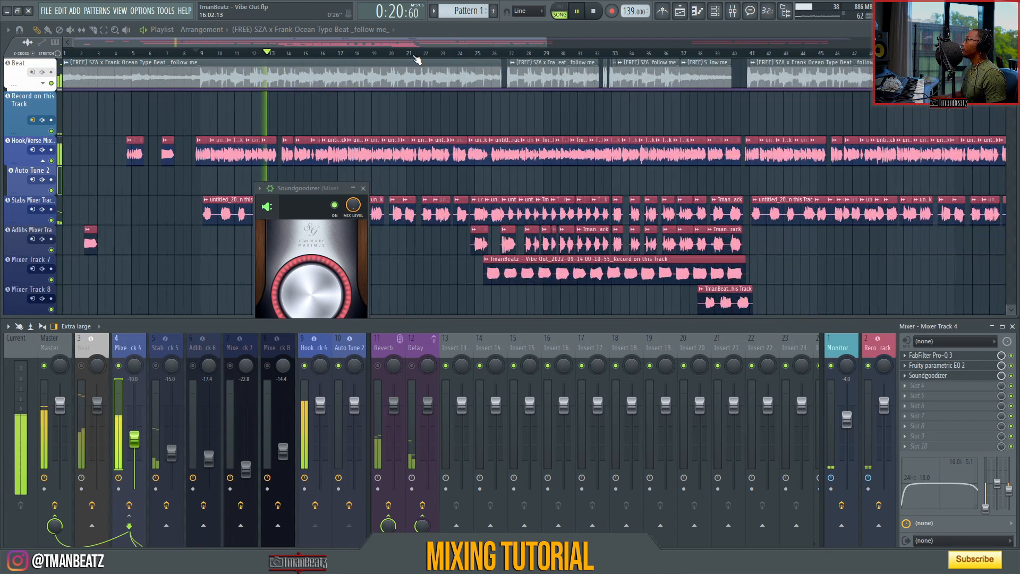
{"action": "key", "text": "space"}
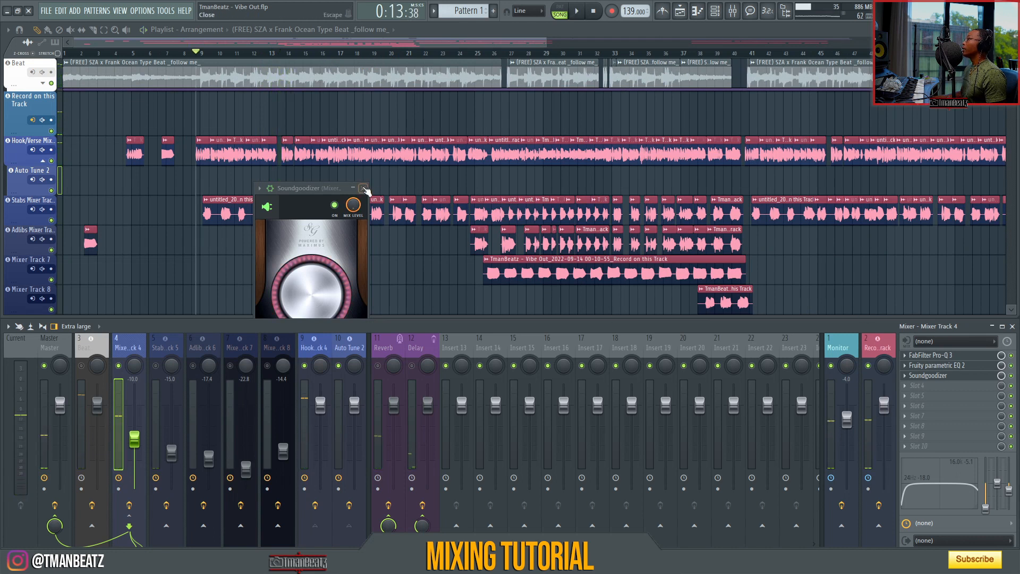
{"action": "left_click", "coordinate": [363, 188]}
Turn on the Reverb track, view its Fruity parametric EQ 2, and audition the vocals twice from just before bar 9.
{"action": "left_click", "coordinate": [384, 345]}
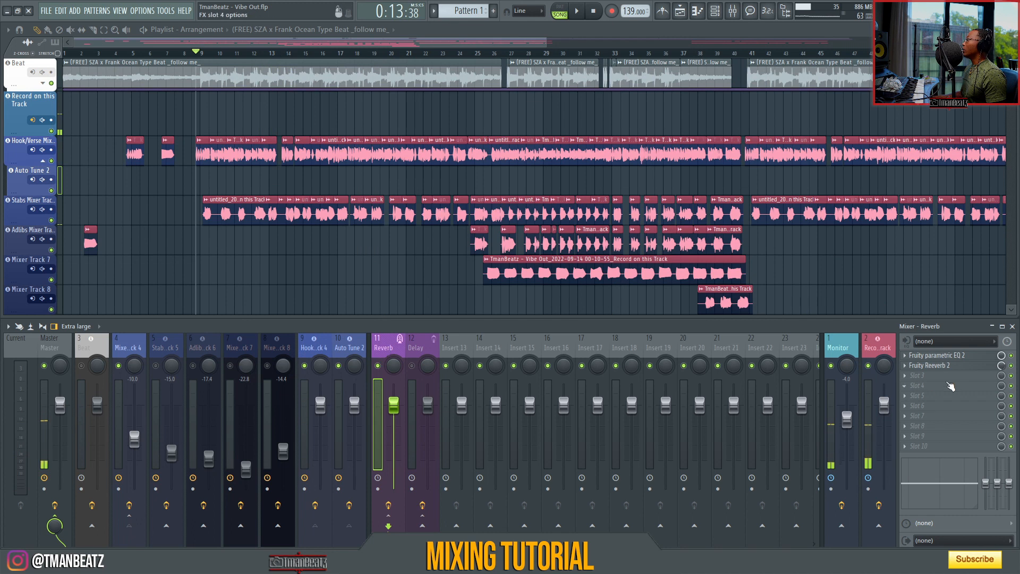
{"action": "left_click", "coordinate": [961, 361]}
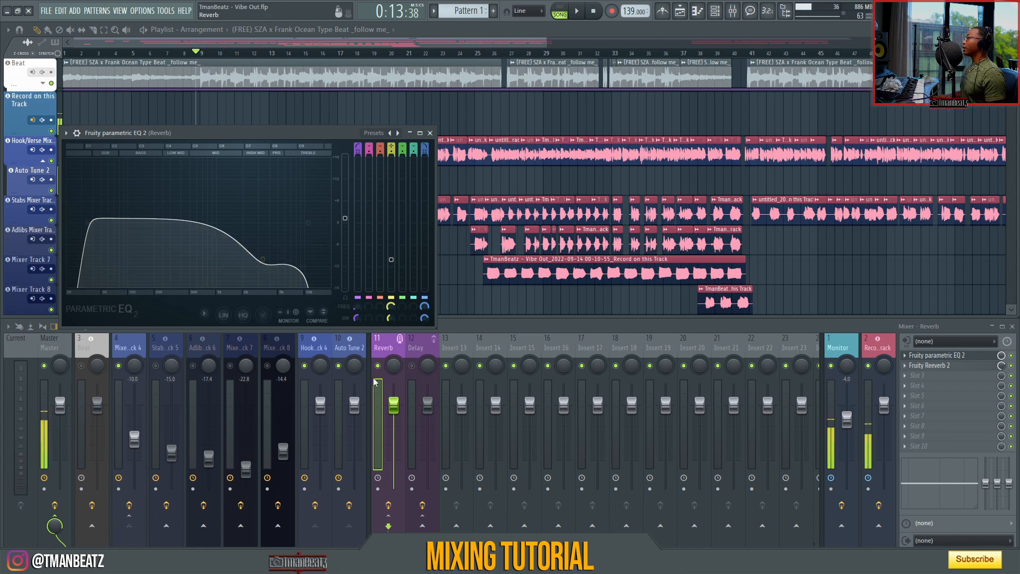
{"action": "key", "text": "space"}
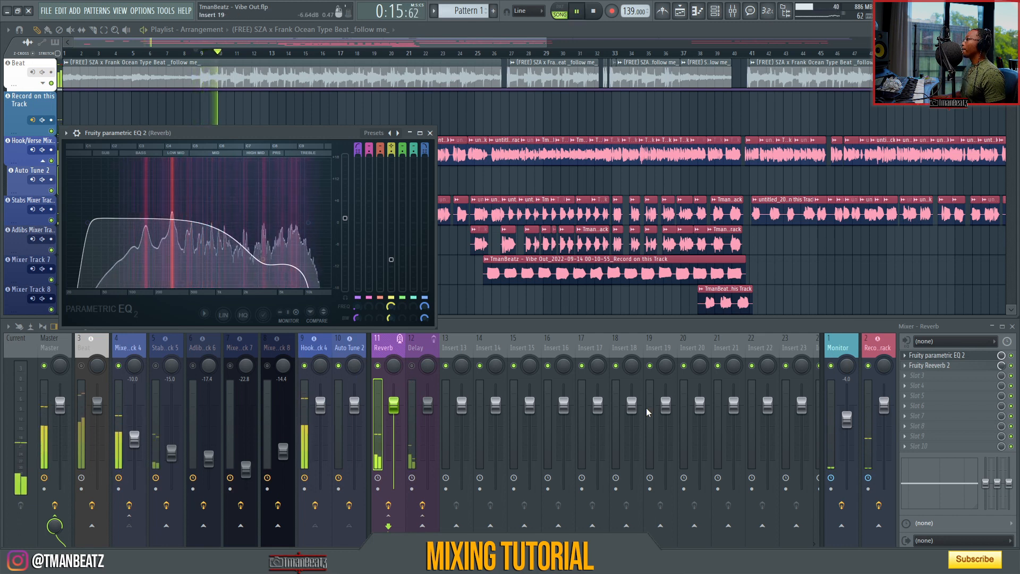
{"action": "key", "text": "space"}
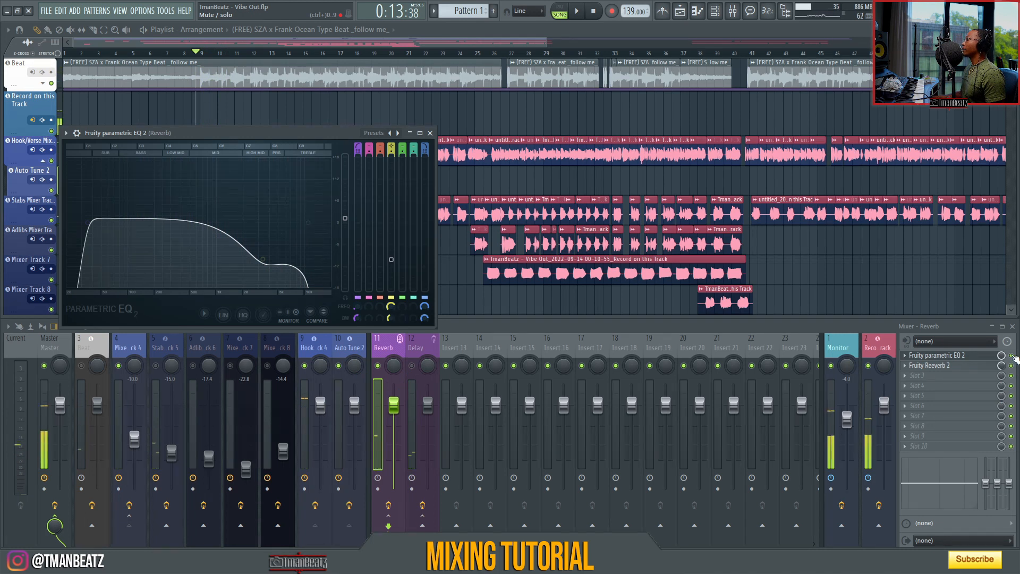
{"action": "left_click", "coordinate": [1013, 357]}
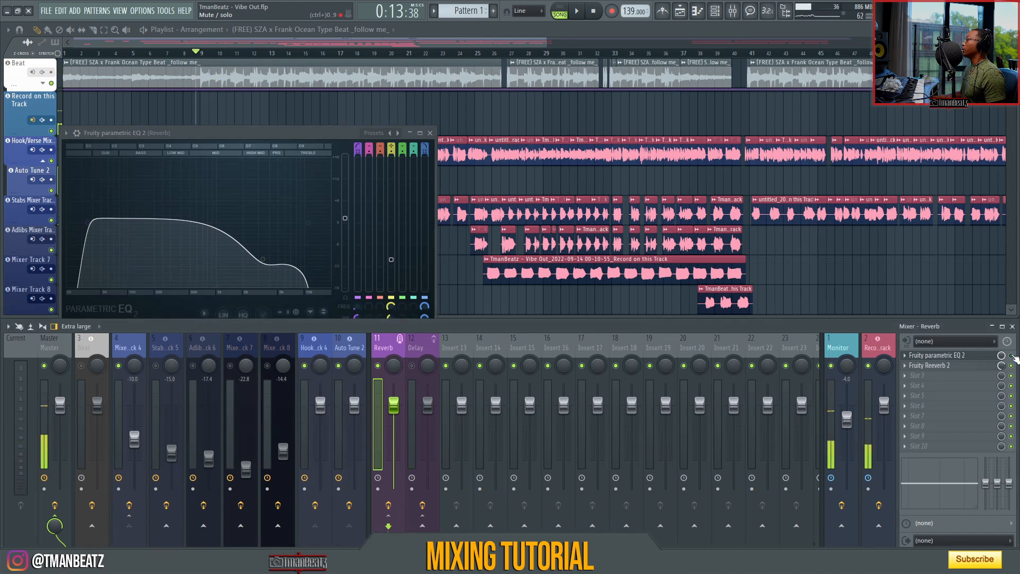
{"action": "key", "text": "space"}
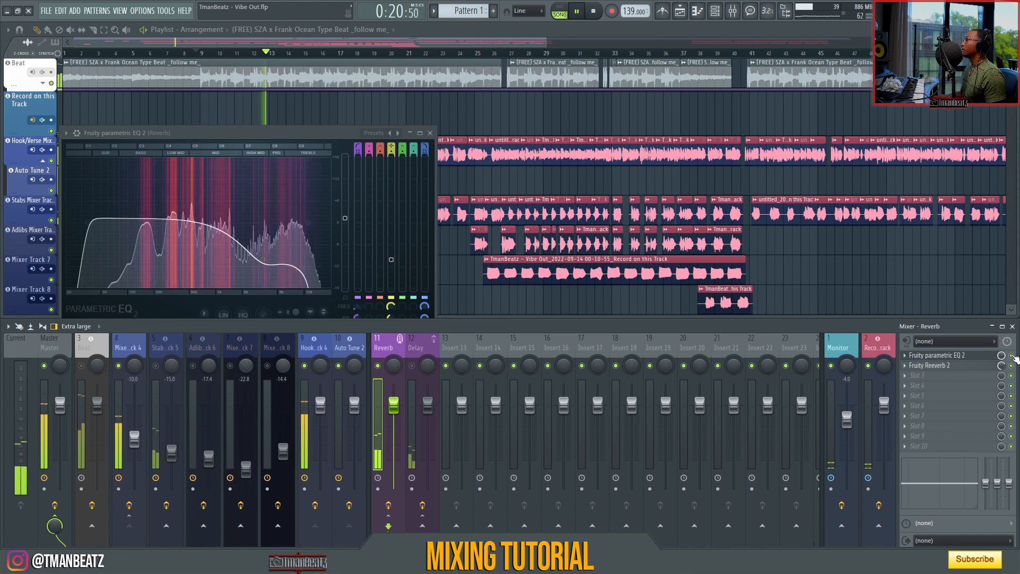
{"action": "key", "text": "space"}
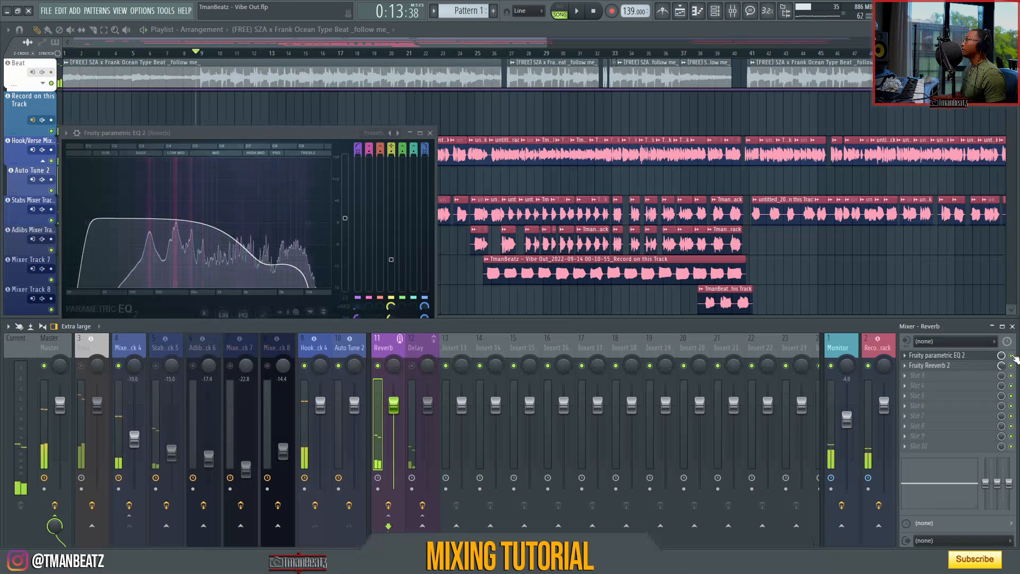
Open Fruity Reeverb 2 on the Reverb track to examine its settings, and close the plugin.
{"action": "left_click", "coordinate": [962, 369]}
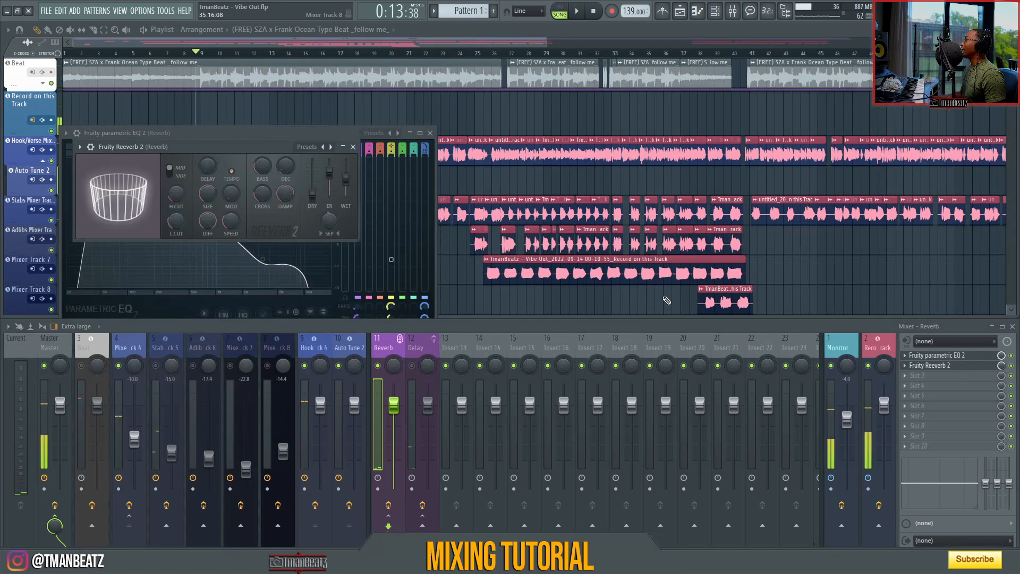
{"action": "left_click_drag", "start_coordinate": [176, 155], "coordinate": [269, 158]}
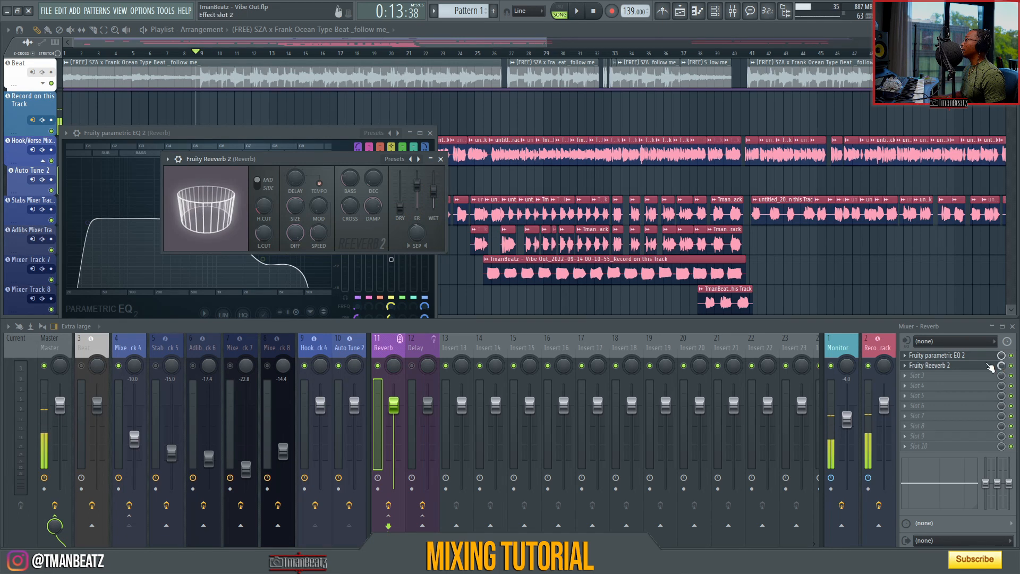
{"action": "left_click", "coordinate": [441, 160]}
Move the playback position to bar 30 and audition the vocals with the reverb.
{"action": "left_click_drag", "start_coordinate": [442, 43], "coordinate": [470, 42]}
{"action": "left_click", "coordinate": [506, 53]}
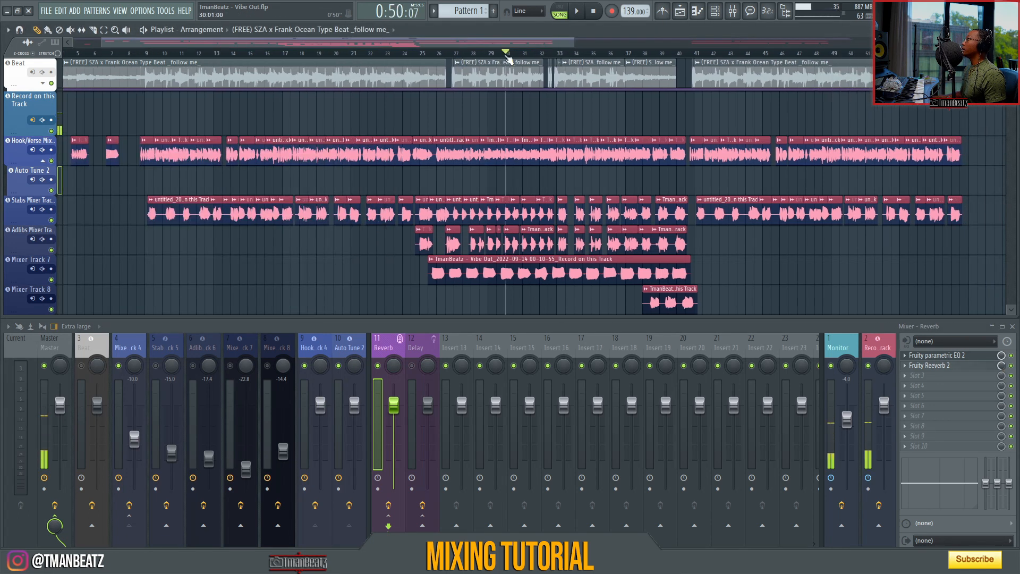
{"action": "key", "text": "space"}
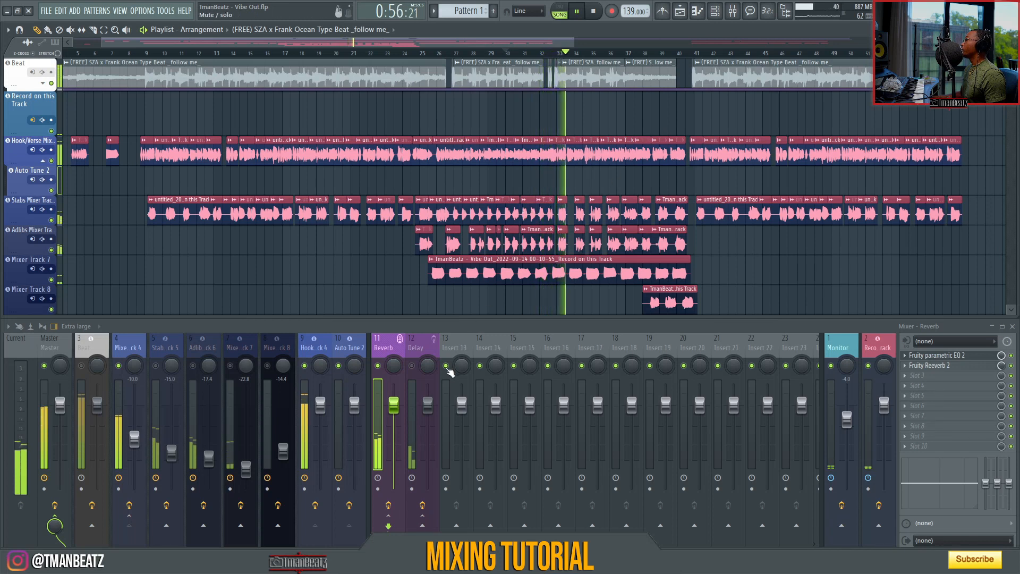
{"action": "key", "text": "space"}
Turn on the Delay track and open its Fruity parametric EQ 2 and Fruity delay 2 to view their settings.
{"action": "left_click", "coordinate": [414, 371]}
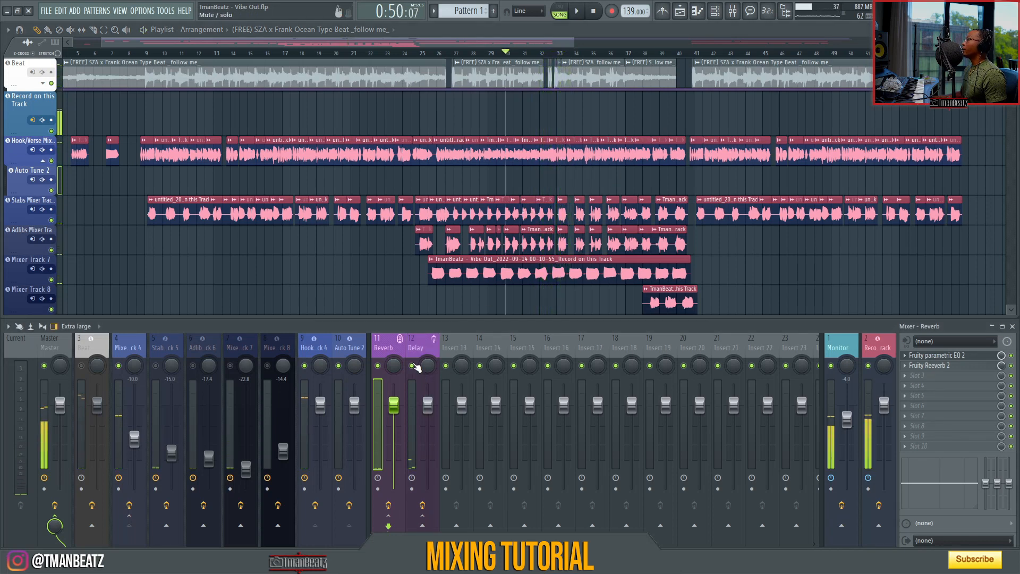
{"action": "left_click", "coordinate": [938, 355]}
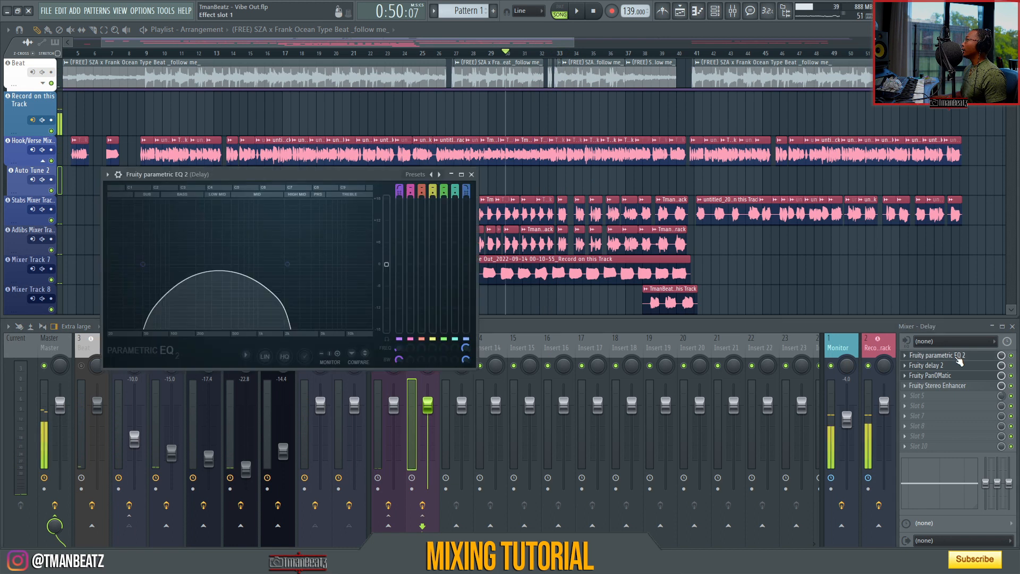
{"action": "left_click_drag", "start_coordinate": [206, 175], "coordinate": [221, 175]}
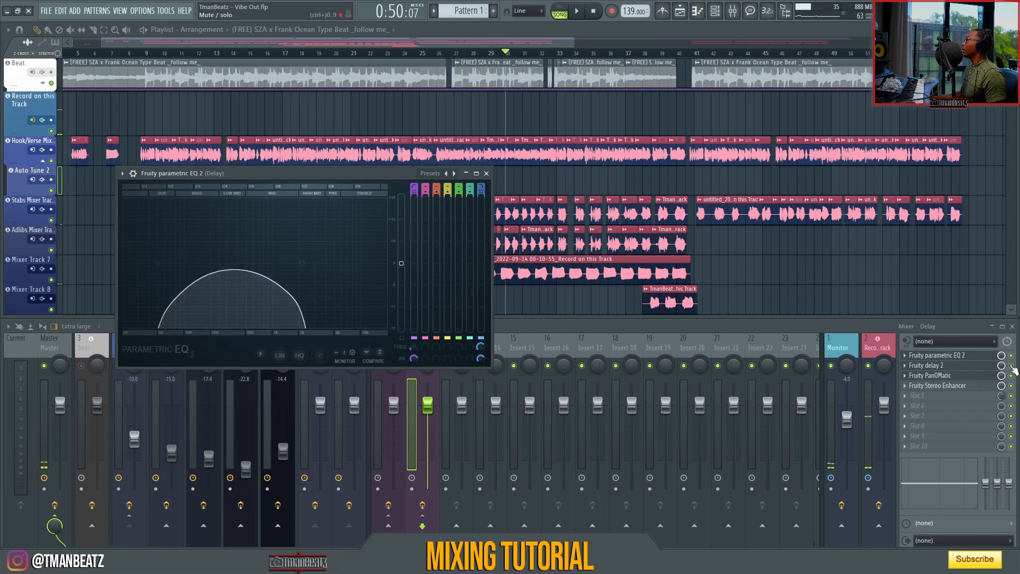
{"action": "left_click", "coordinate": [935, 365]}
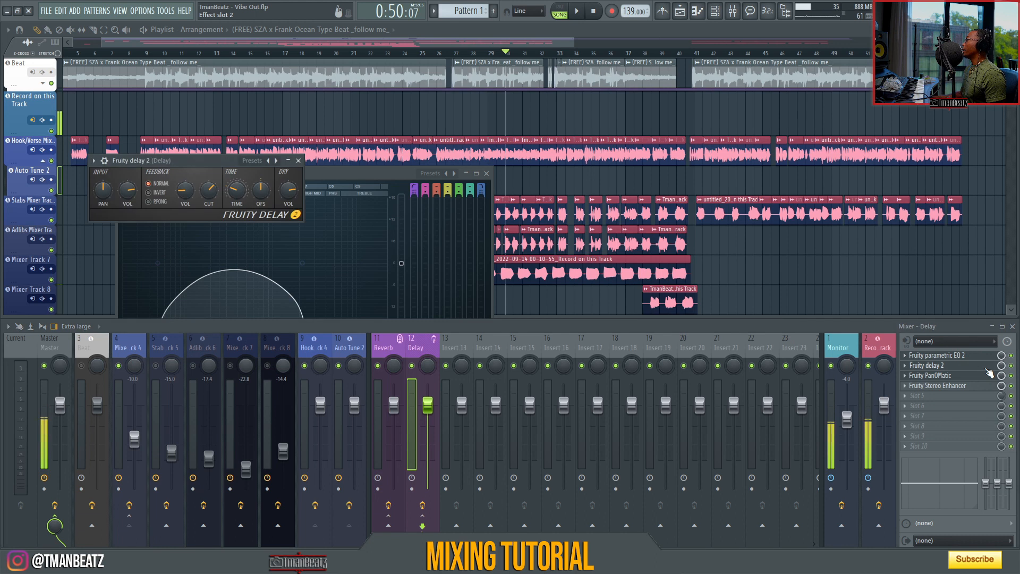
{"action": "left_click_drag", "start_coordinate": [213, 168], "coordinate": [254, 188]}
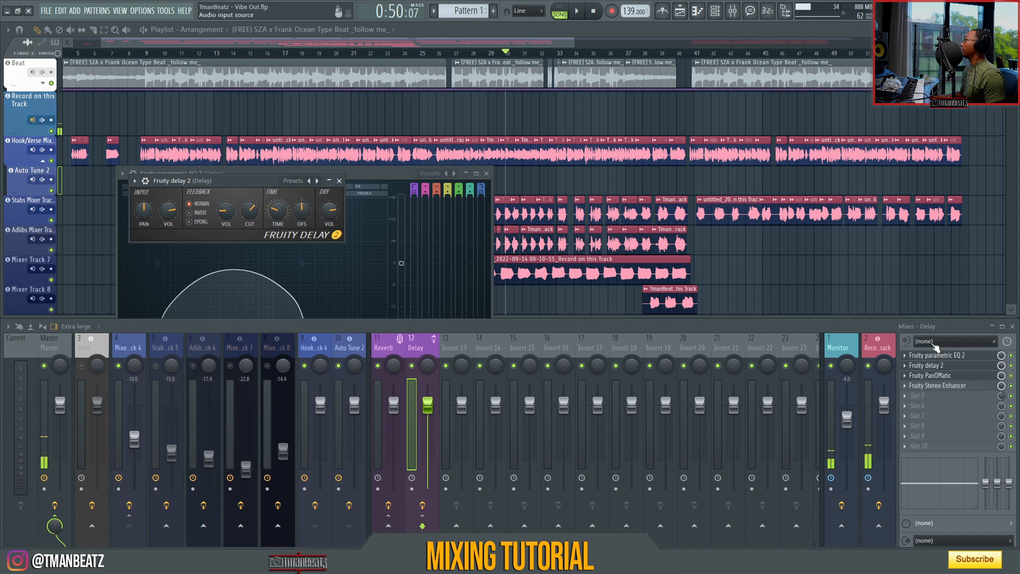
View the settings of Fruity PanOMatic and Fruity Stereo Enhancer on the Delay track, and close the open delay plugins.
{"action": "left_click", "coordinate": [983, 377]}
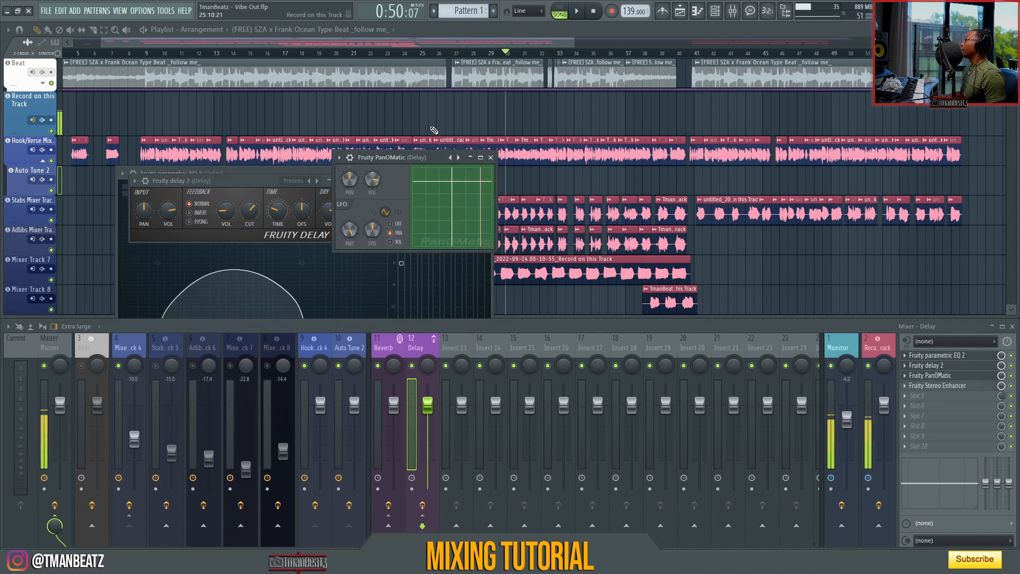
{"action": "left_click_drag", "start_coordinate": [434, 162], "coordinate": [435, 173]}
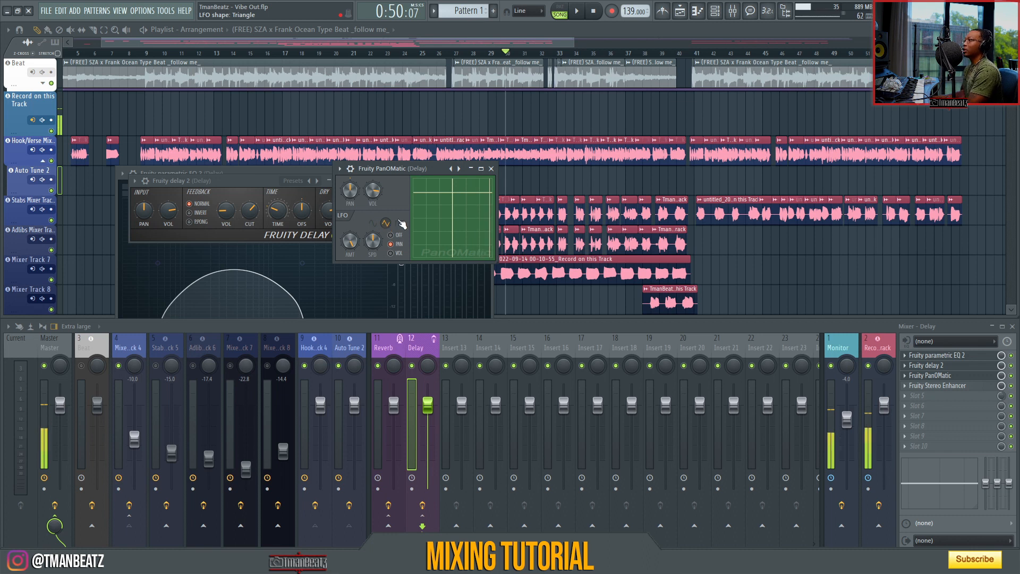
{"action": "left_click", "coordinate": [491, 169]}
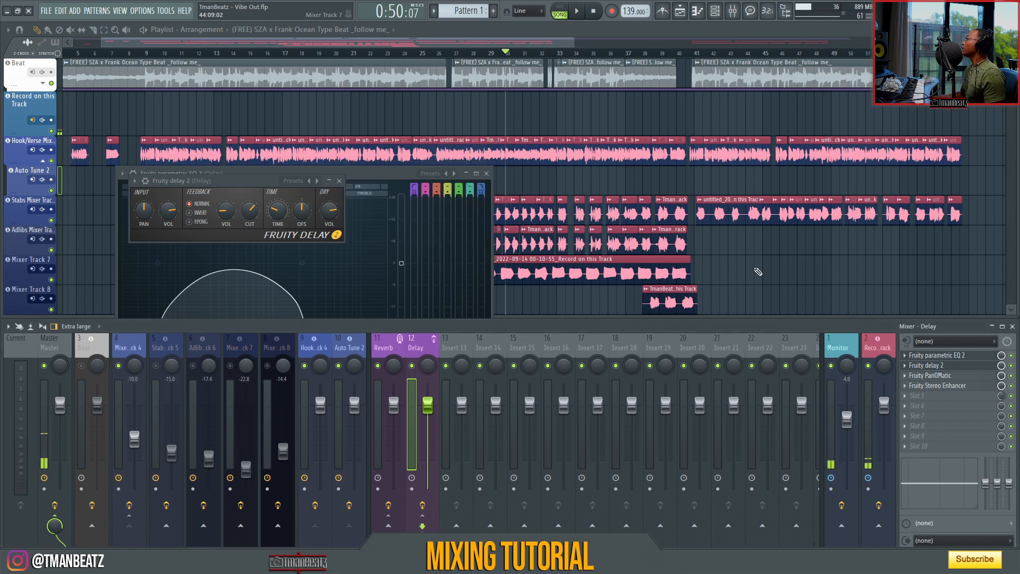
{"action": "left_click", "coordinate": [941, 387]}
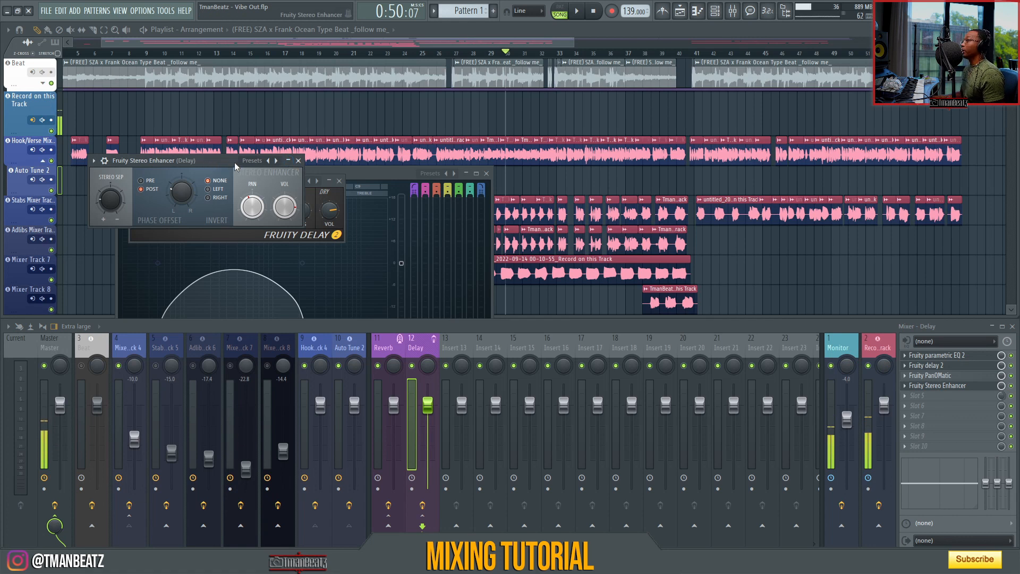
{"action": "left_click", "coordinate": [298, 160]}
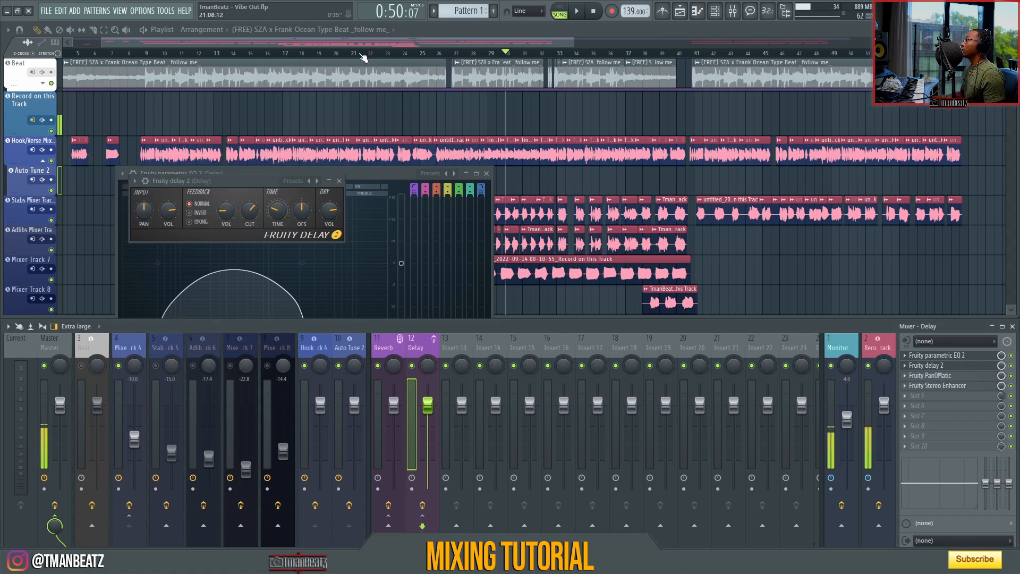
{"action": "left_click", "coordinate": [339, 181]}
Audition the vocals with reverb and delay from bar 21.
{"action": "left_click", "coordinate": [360, 54]}
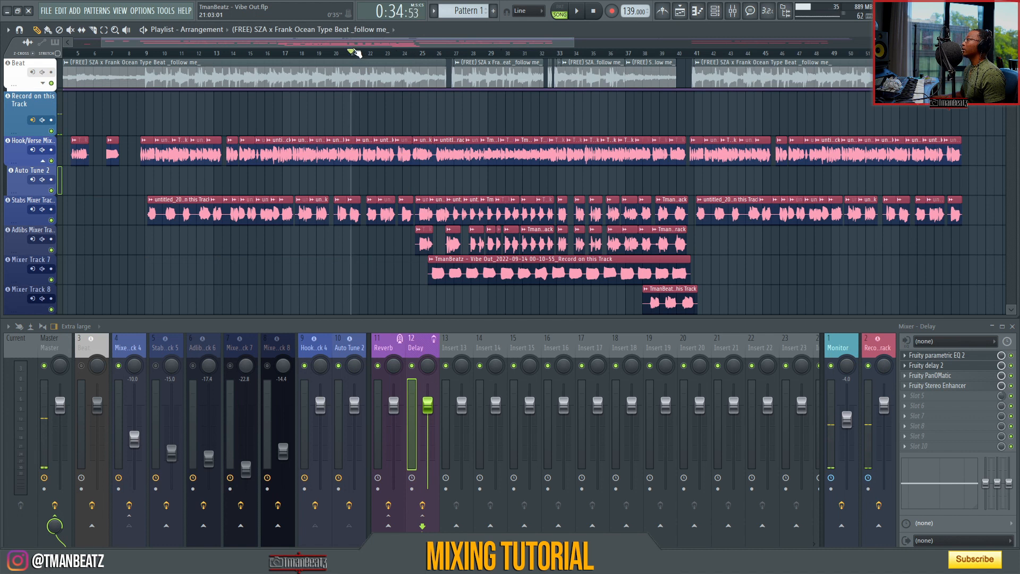
{"action": "key", "text": "space"}
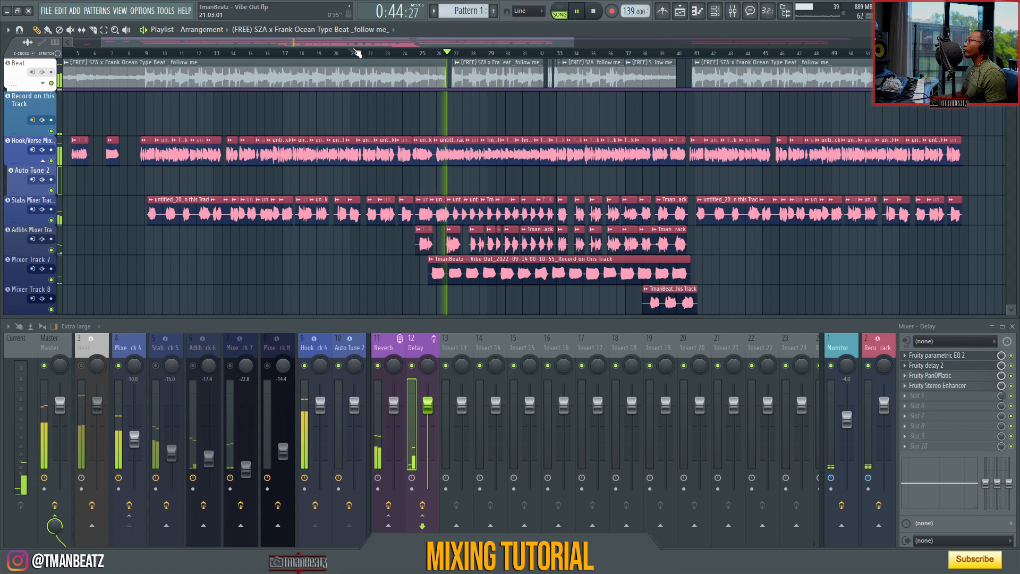
{"action": "key", "text": "space"}
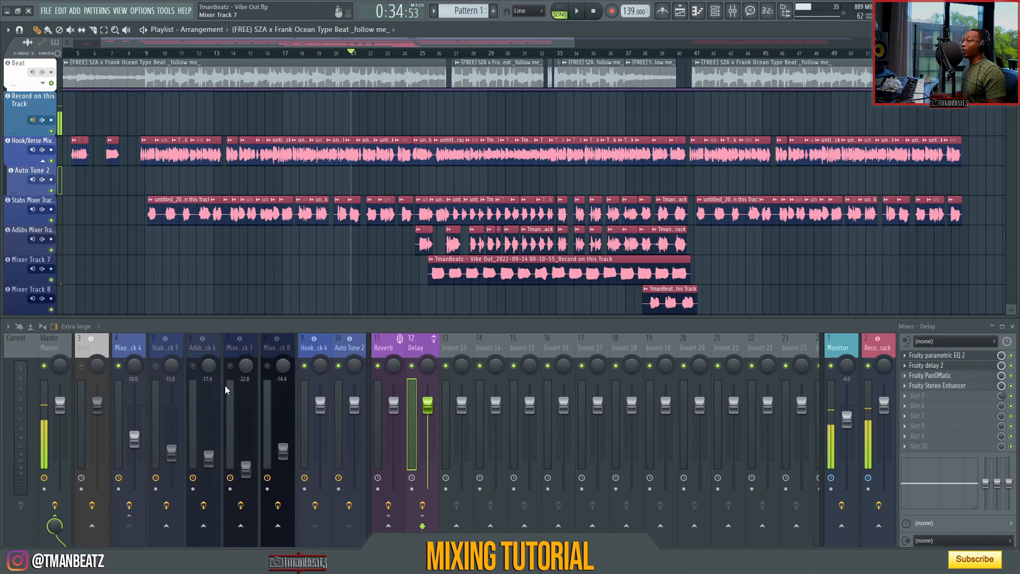
Isolate Stabs Mixer Track 5 with playback set to about bar 9, and view its Auto-Tune Pro and FabFilter Pro-Q 3.
{"action": "left_click", "coordinate": [162, 369]}
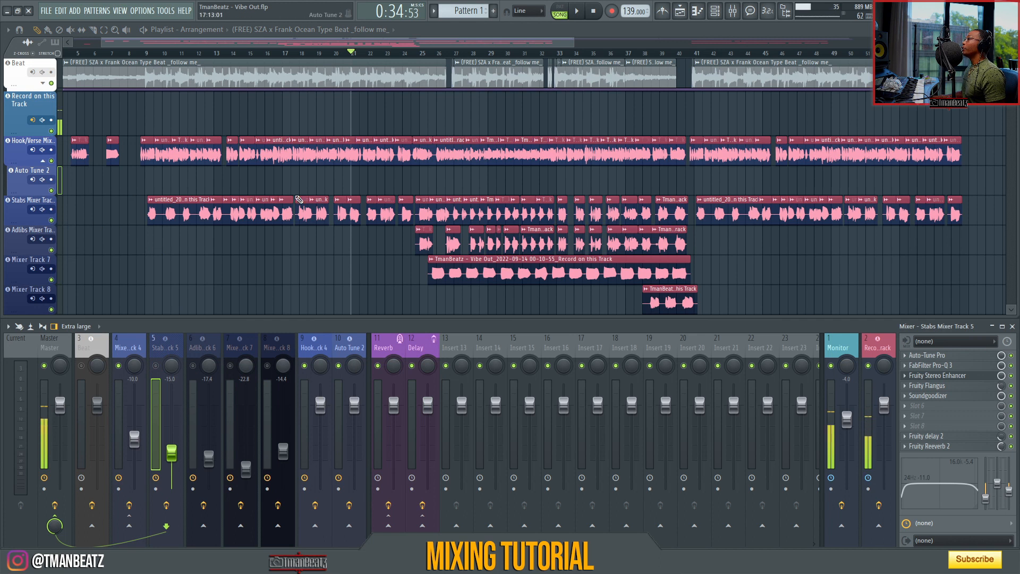
{"action": "left_click", "coordinate": [144, 53]}
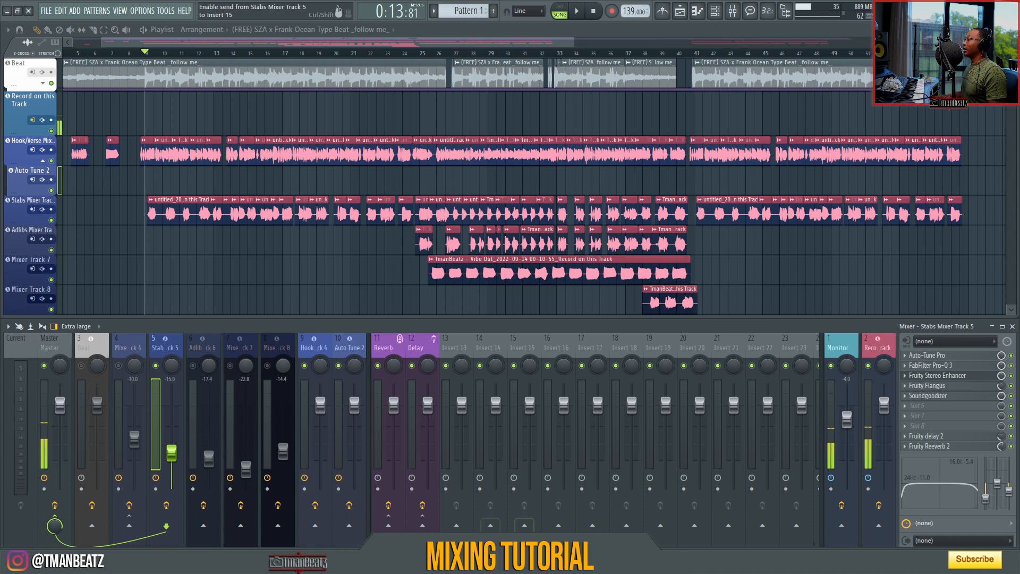
{"action": "left_click", "coordinate": [939, 359]}
{"action": "left_click", "coordinate": [938, 359]}
{"action": "left_click", "coordinate": [940, 366]}
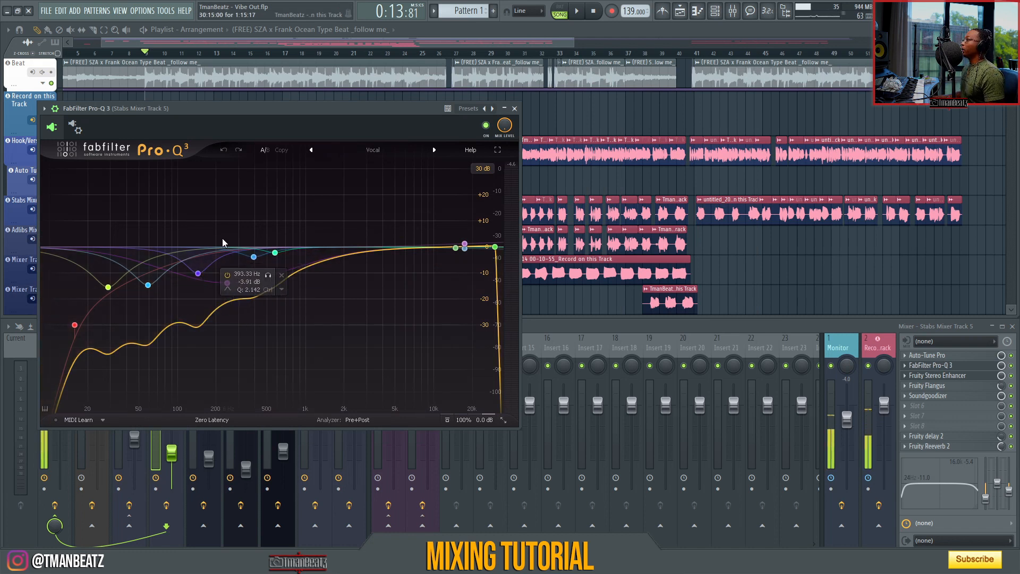
Bypass the Stabs track's effects after Pro-Q 3, from Fruity Stereo Enhancer through Fruity Reeverb 2, and audition it from about bar 9.
{"action": "left_click", "coordinate": [1011, 375]}
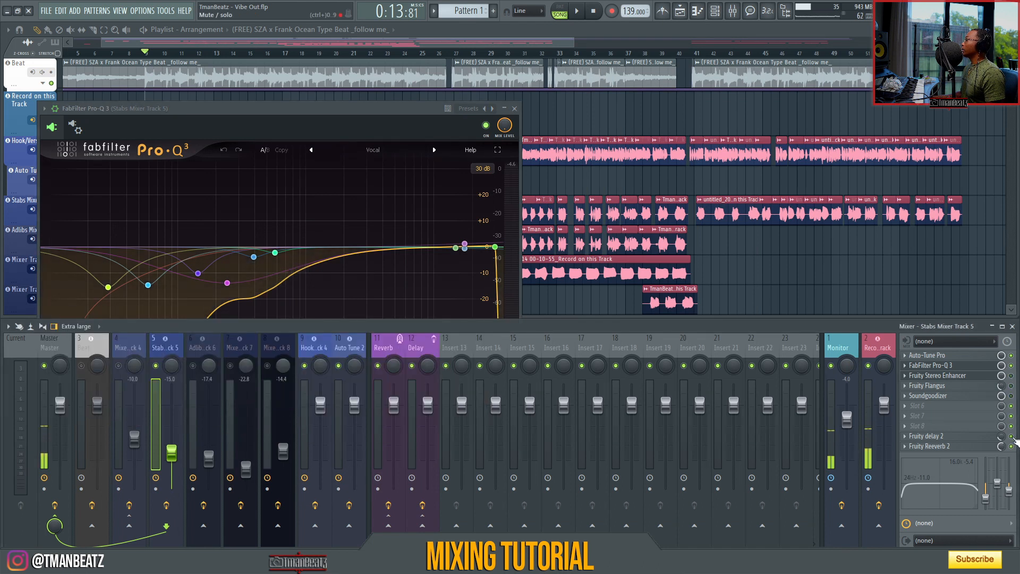
{"action": "key", "text": "space"}
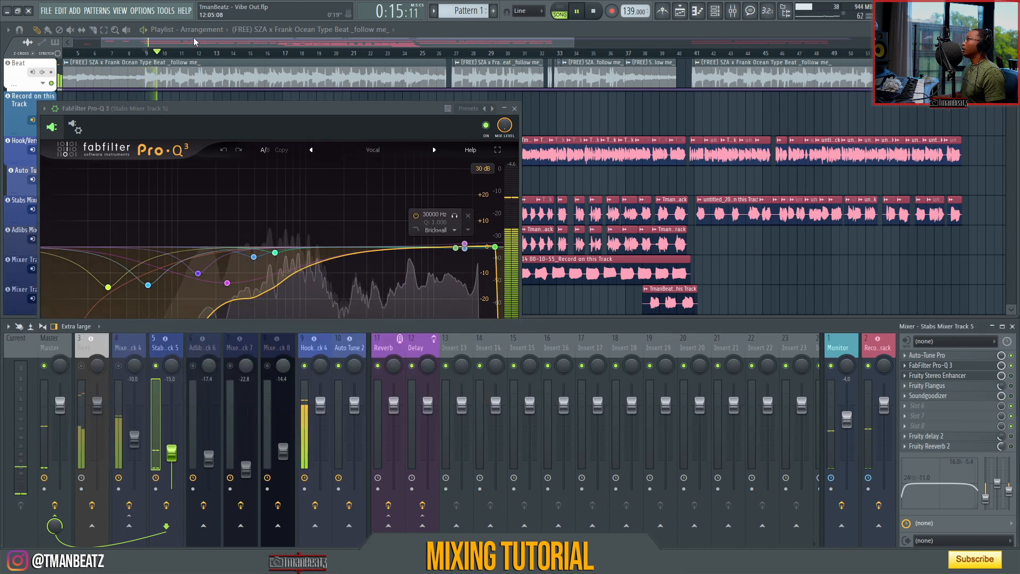
{"action": "left_click_drag", "start_coordinate": [193, 107], "coordinate": [387, 138]}
{"action": "key", "text": "space"}
{"action": "key", "text": "space"}
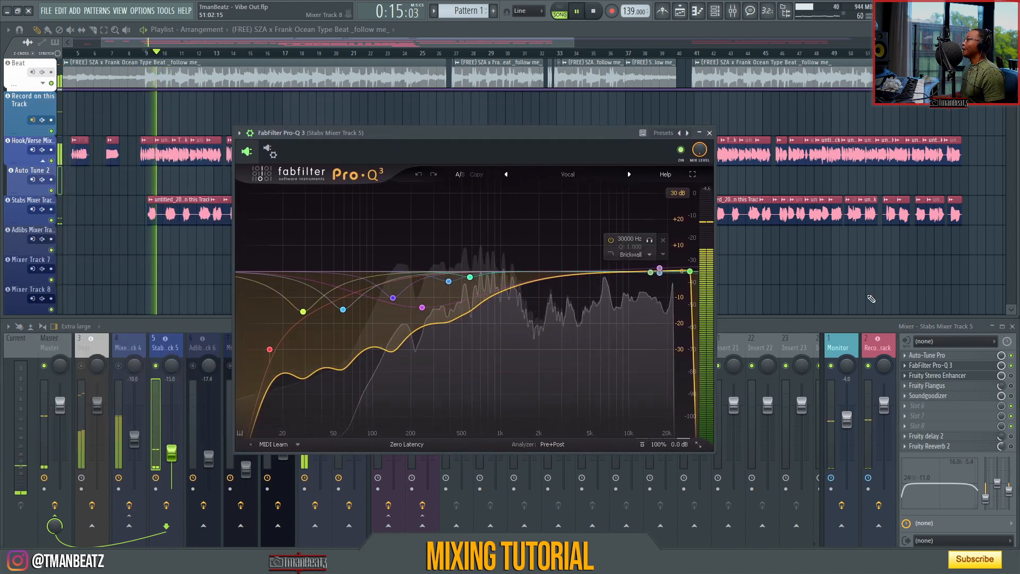
Turn on Fruity Stereo Enhancer on the Stabs track, audition the stabs with it, and view its settings.
{"action": "left_click", "coordinate": [991, 376]}
{"action": "key", "text": "space"}
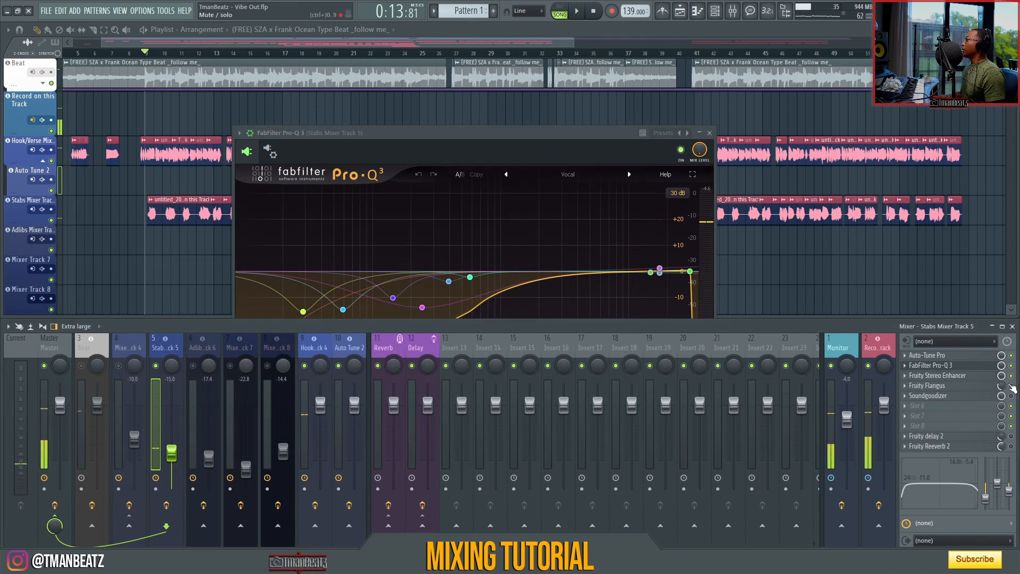
{"action": "left_click", "coordinate": [938, 376]}
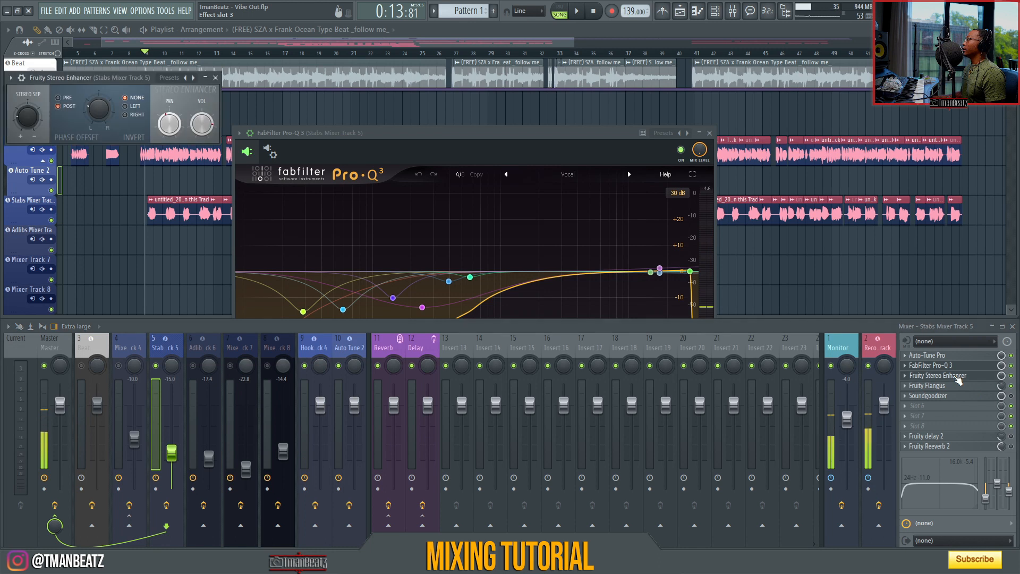
{"action": "left_click", "coordinate": [958, 377]}
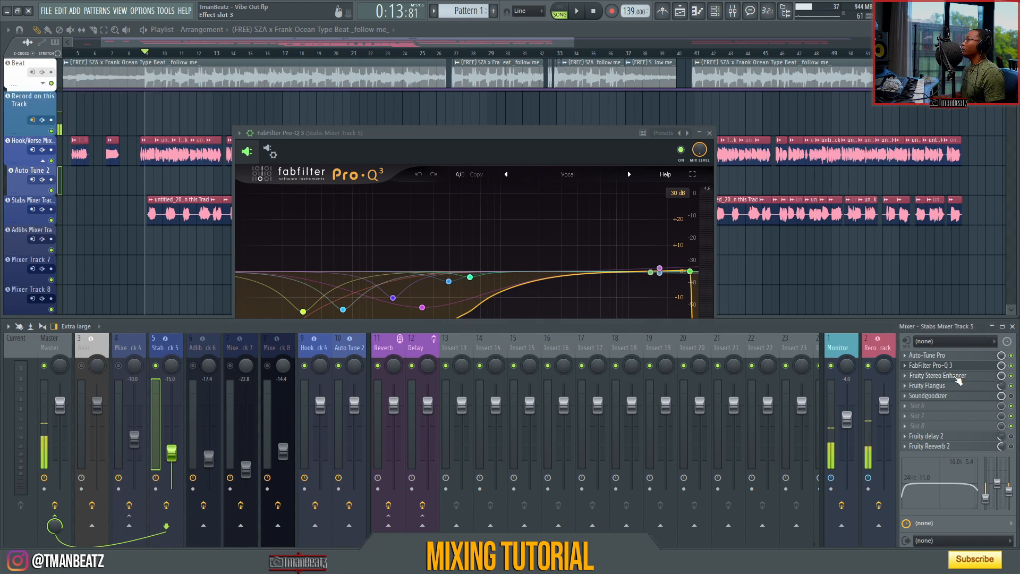
Turn on Fruity Flangus on the Stabs track, view its settings, and audition the stabs with it from about bar 20.
{"action": "left_click", "coordinate": [950, 391]}
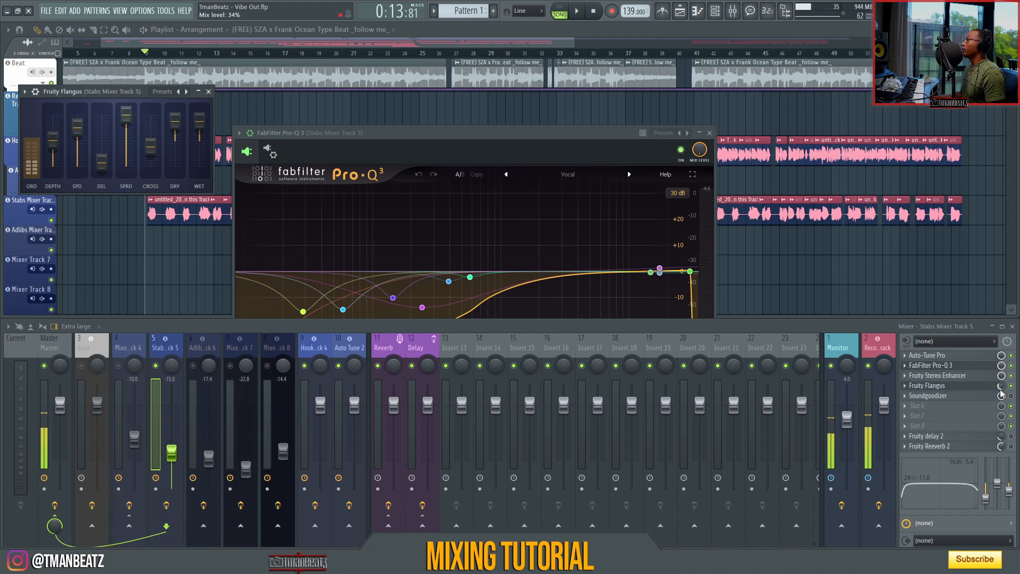
{"action": "key", "text": "space"}
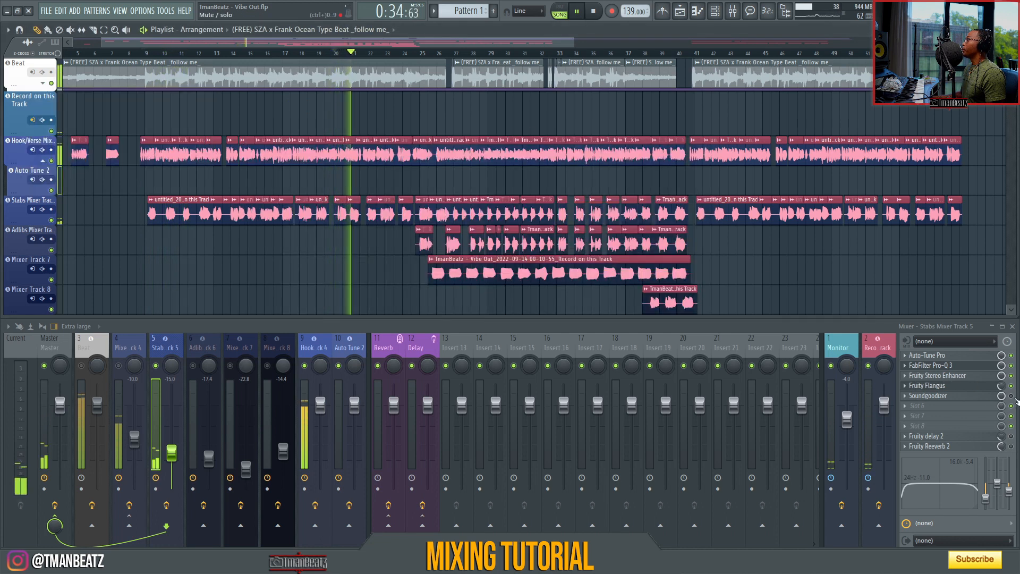
{"action": "key", "text": "space"}
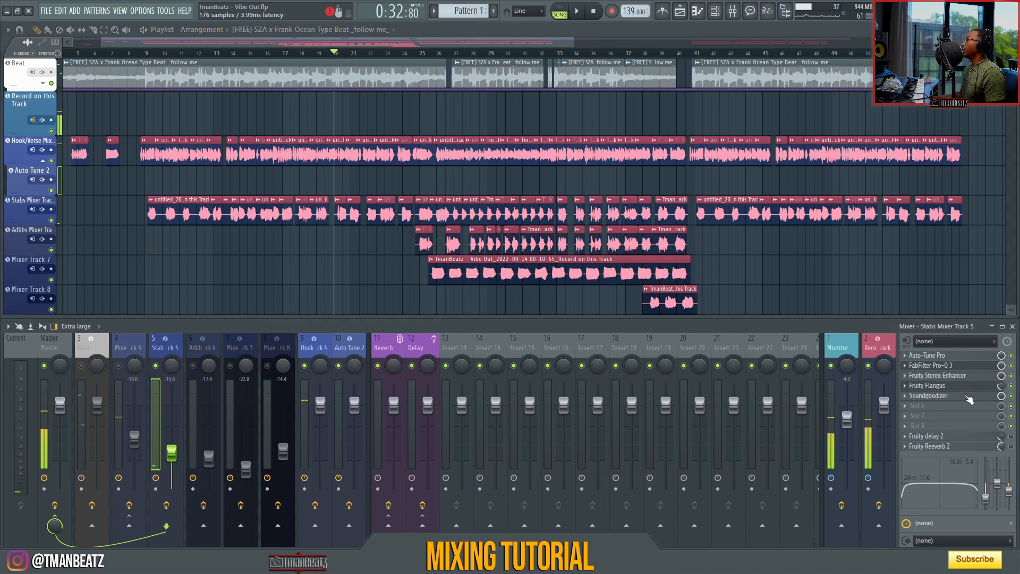
Turn on Soundgoodizer on the Stabs track, view its settings, and audition the stabs with it from about bar 21.
{"action": "left_click", "coordinate": [969, 398]}
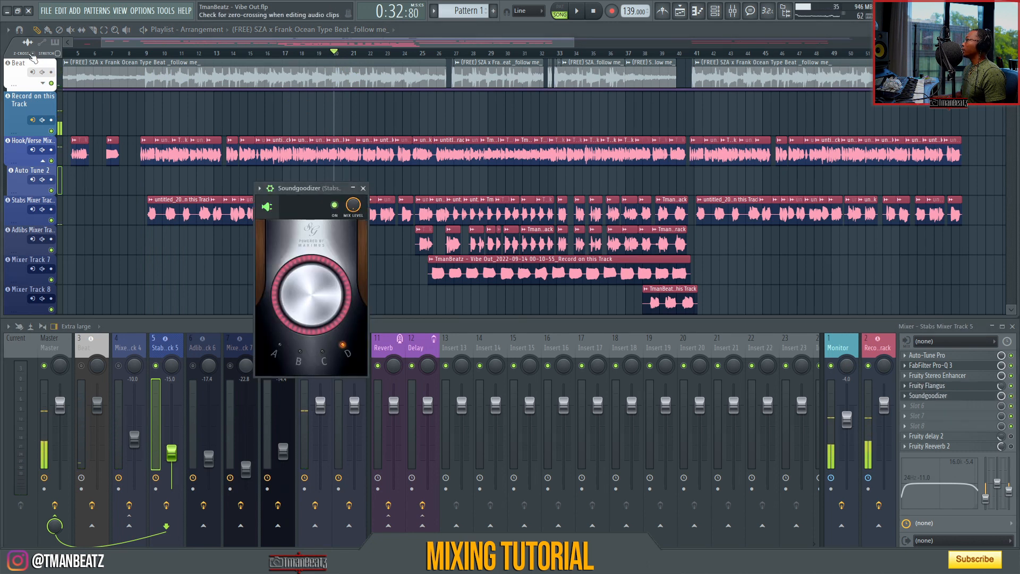
{"action": "left_click", "coordinate": [360, 52]}
{"action": "key", "text": "space"}
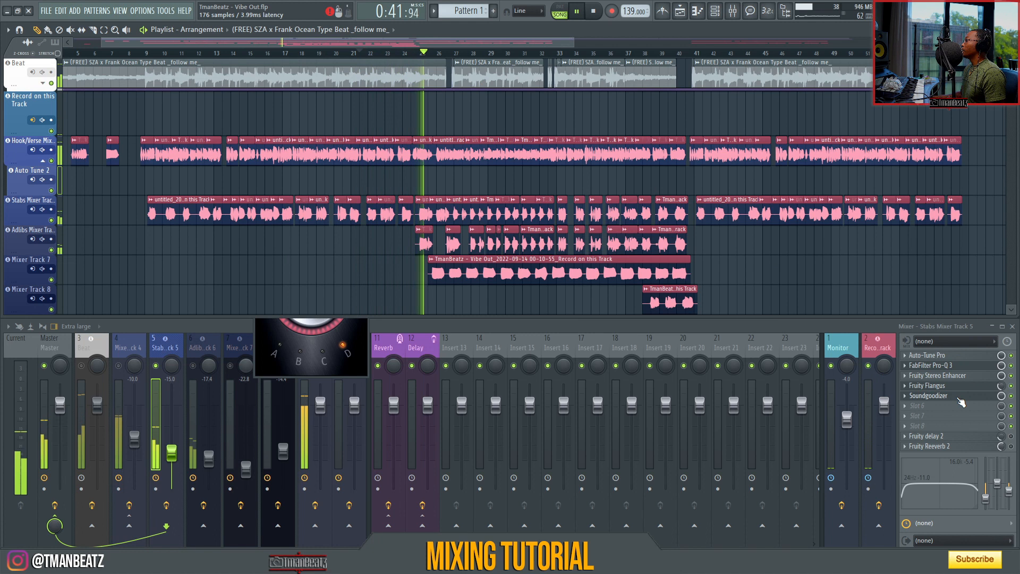
{"action": "key", "text": "space"}
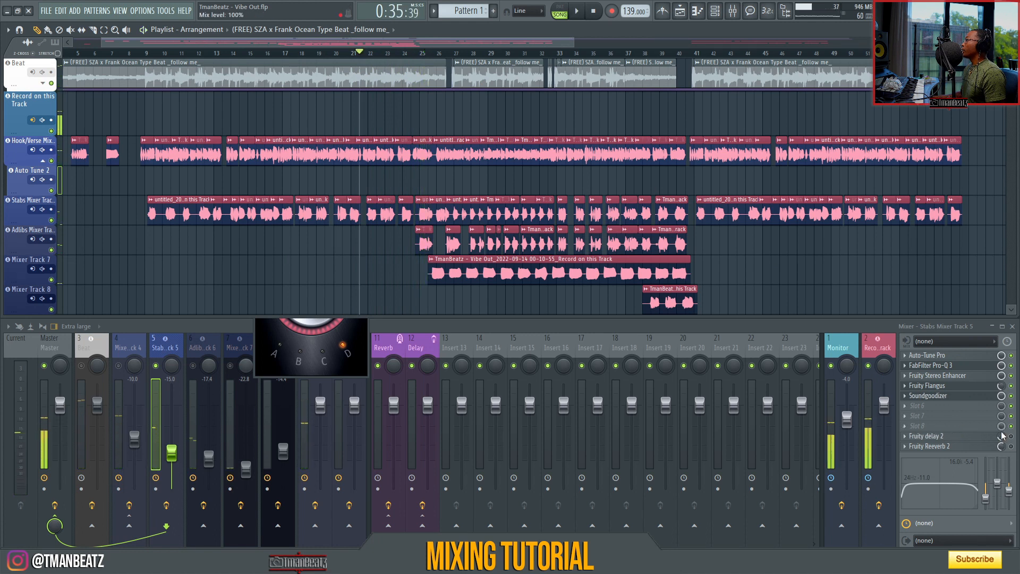
Turn on Fruity delay 2 on the Stabs track, view its settings, and audition the stabs with it from about bar 21.
{"action": "left_click", "coordinate": [984, 441]}
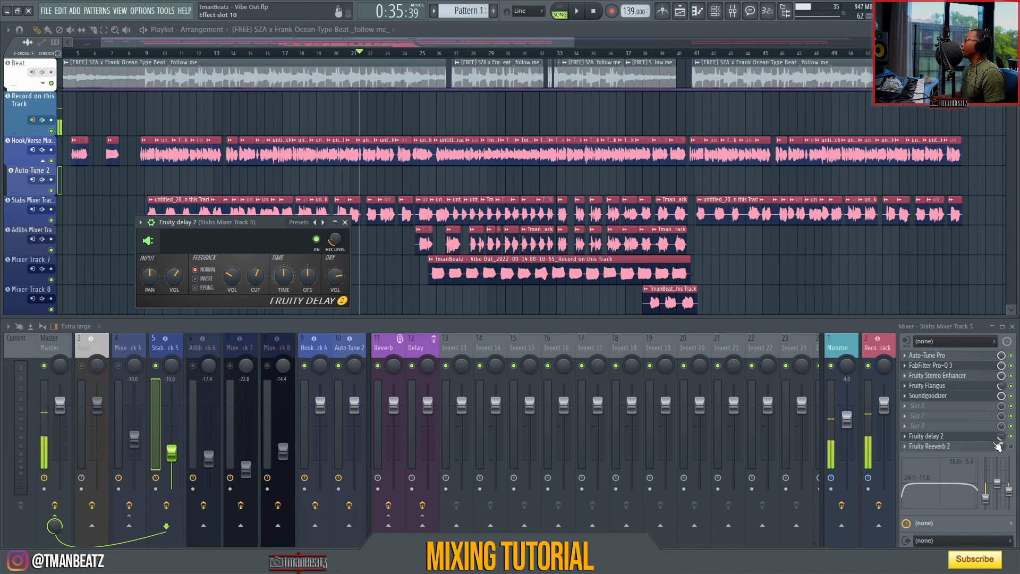
{"action": "key", "text": "space"}
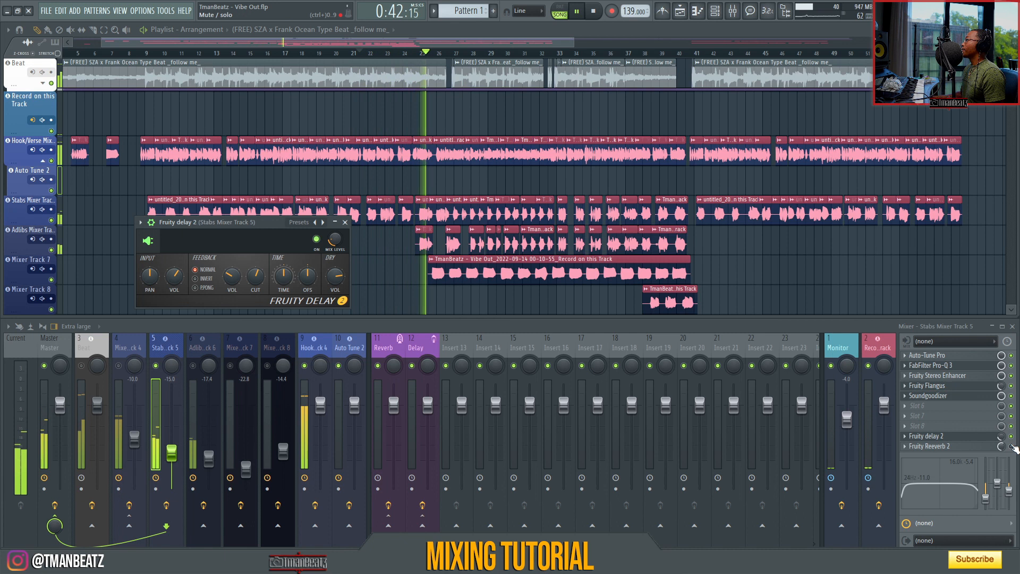
{"action": "key", "text": "space"}
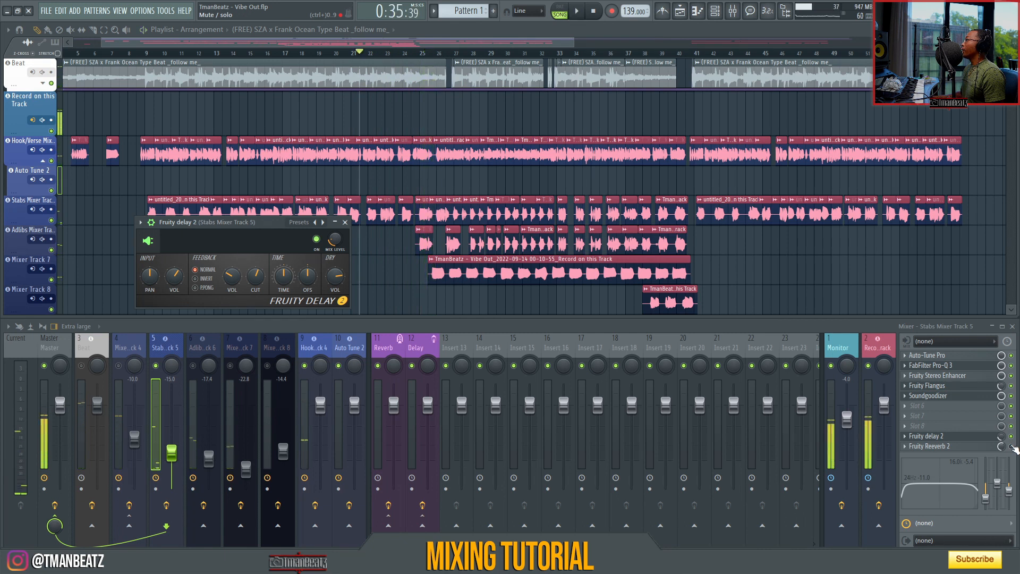
Turn on Fruity Reeverb 2 on the Stabs track, view its settings, and audition the full effect chain from about bars 9 and 26.
{"action": "left_click", "coordinate": [998, 448]}
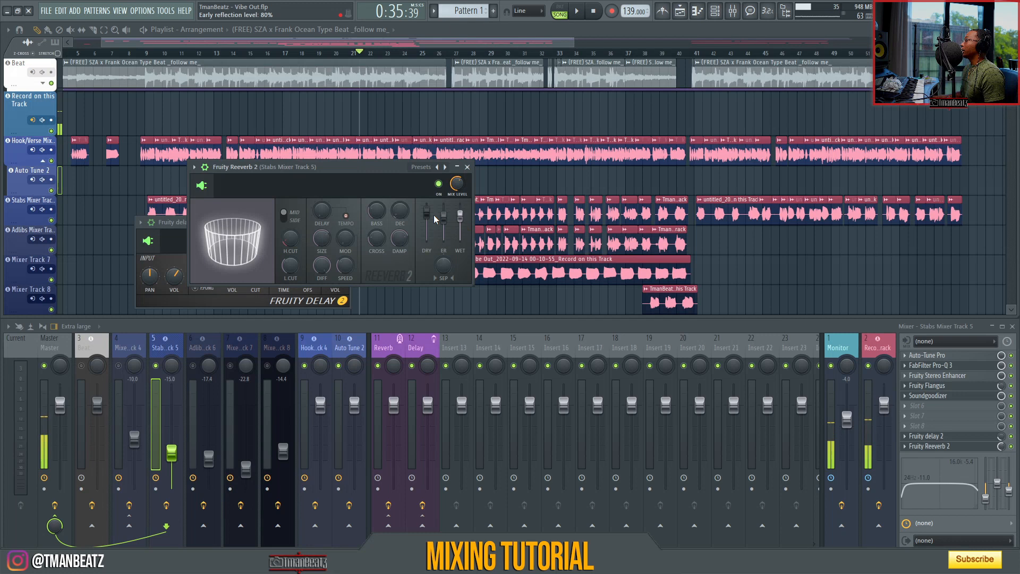
{"action": "left_click", "coordinate": [278, 42]}
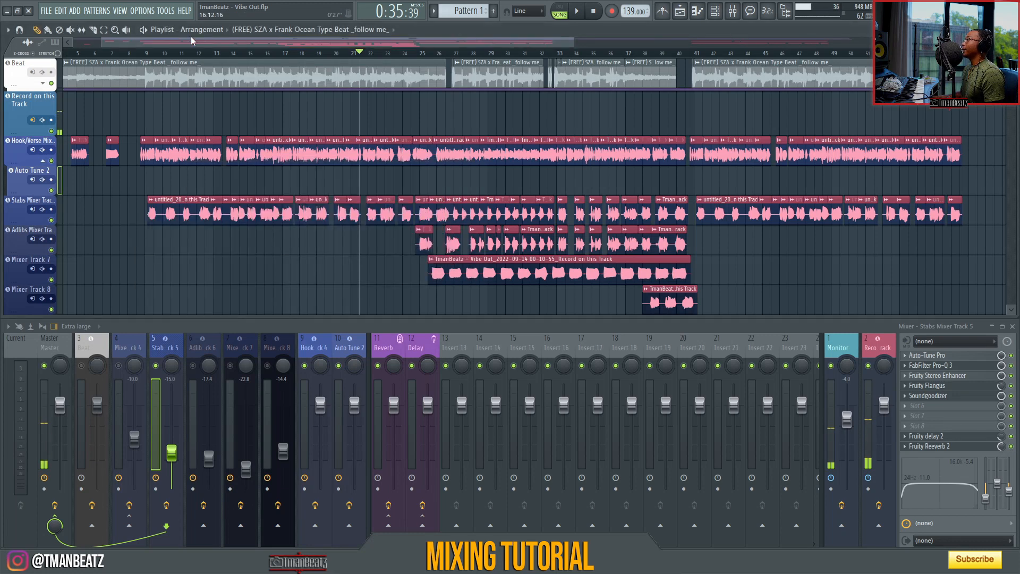
{"action": "left_click", "coordinate": [143, 55]}
{"action": "key", "text": "space"}
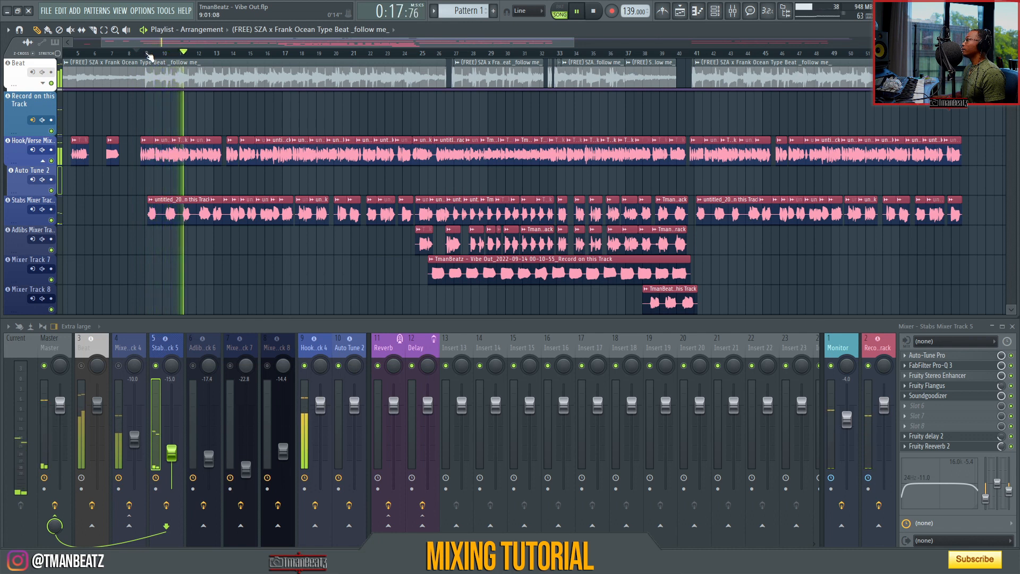
{"action": "left_click", "coordinate": [431, 53]}
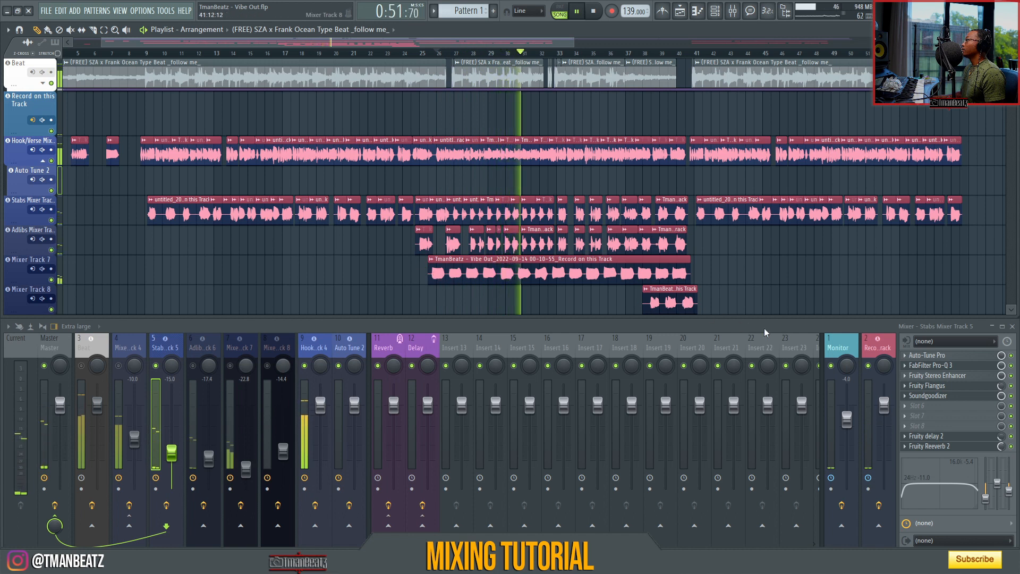
{"action": "key", "text": "space"}
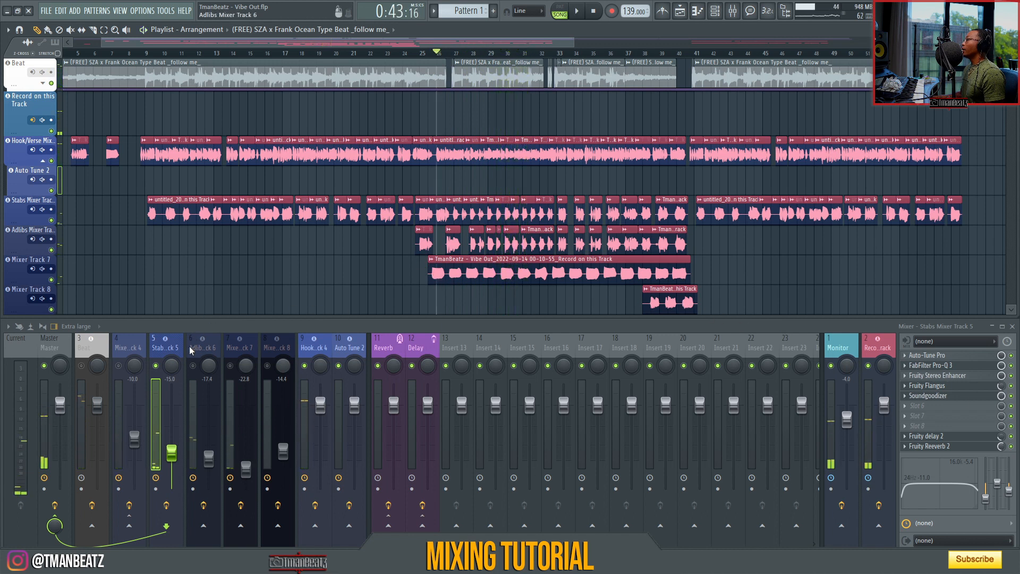
Enable lead Mixer Track 4 alongside the Stabs, Reverb and Delay tracks, and audition the combined vocals from about bar 8.
{"action": "left_click", "coordinate": [194, 365]}
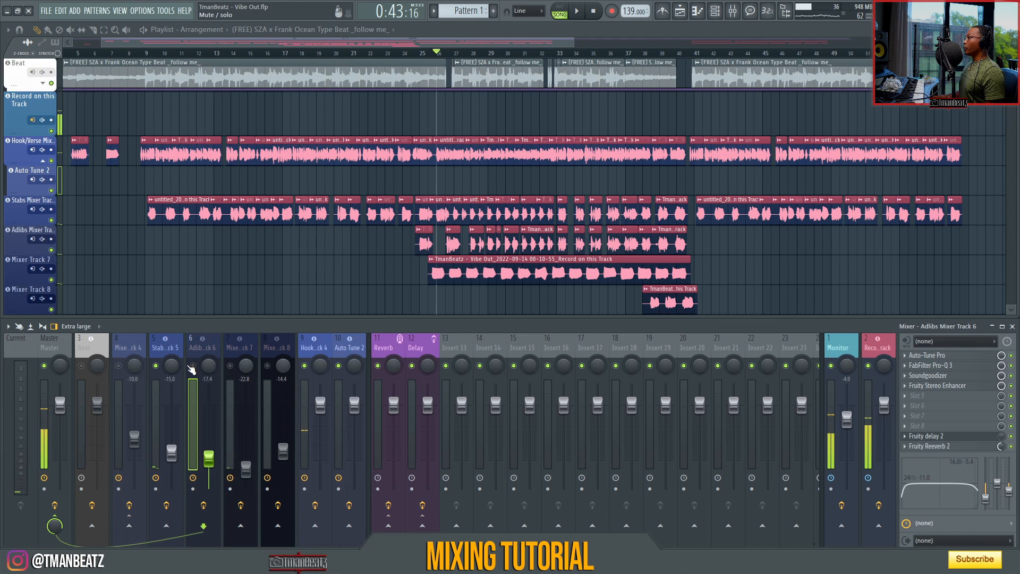
{"action": "left_click", "coordinate": [119, 366]}
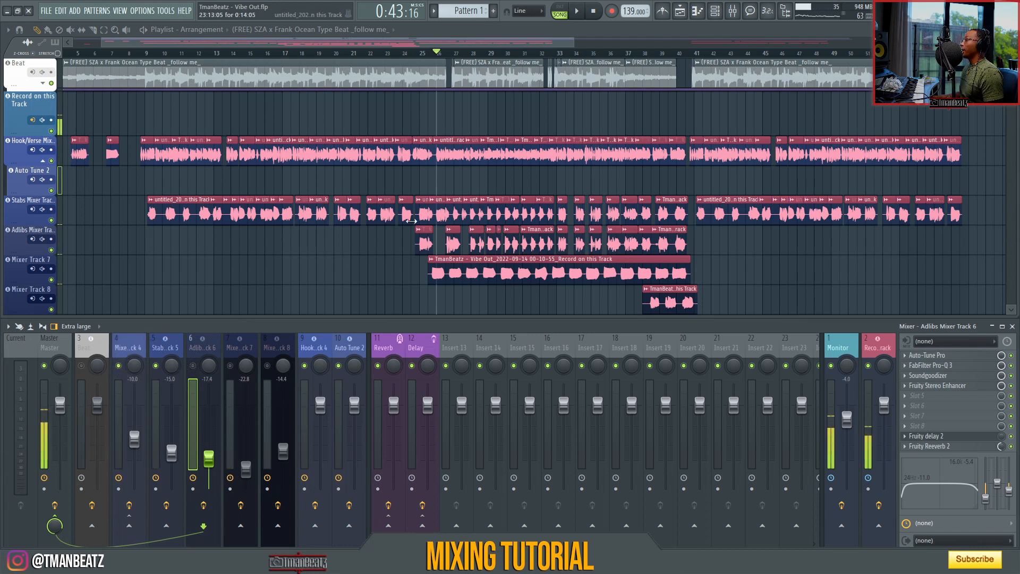
{"action": "left_click", "coordinate": [145, 53]}
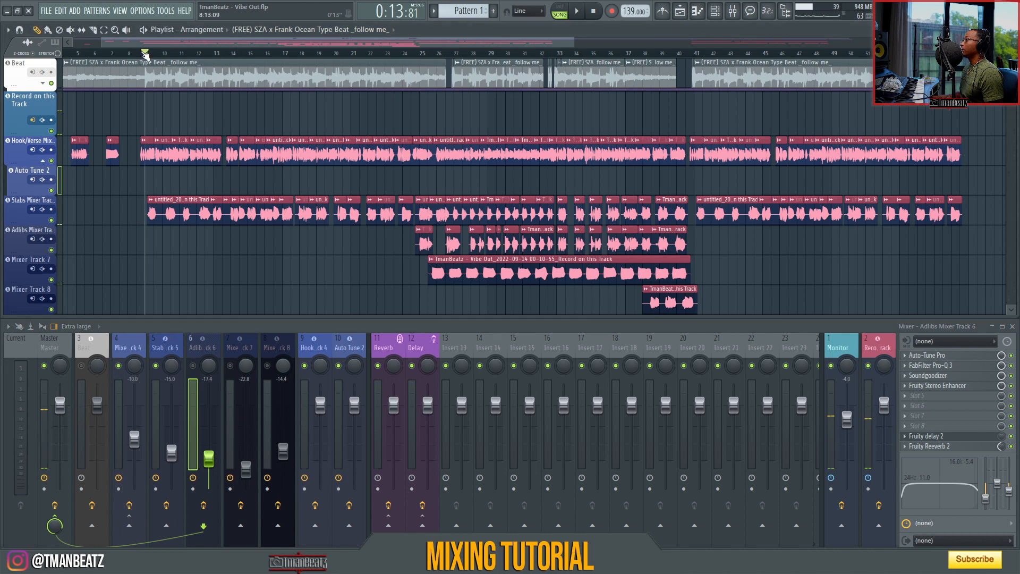
{"action": "left_click", "coordinate": [134, 53]}
{"action": "key", "text": "space"}
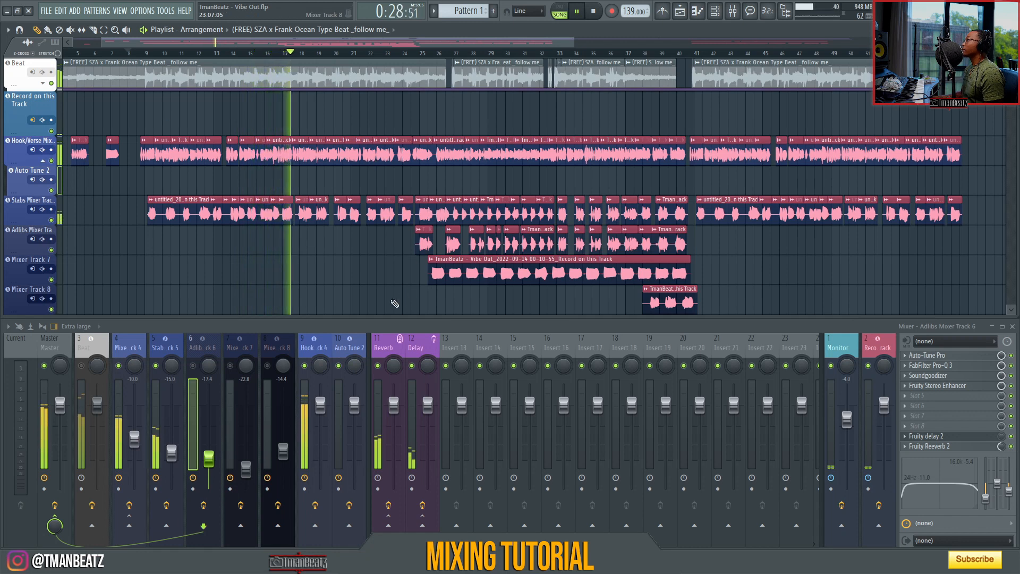
{"action": "key", "text": "space"}
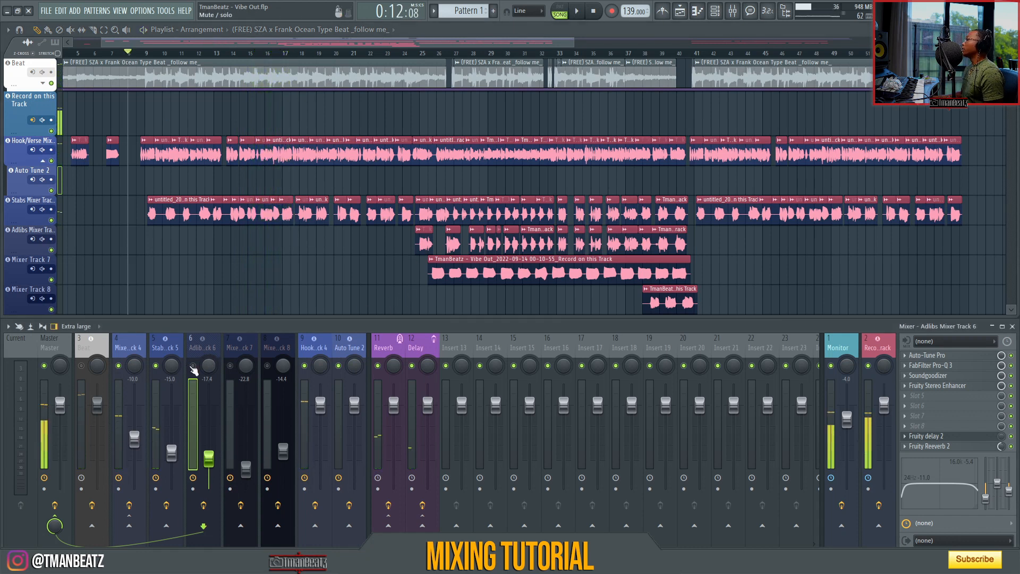
Solo Adlibs Mixer Track 6, enable the Monitor track, and view the Adlibs track's FabFilter Pro-Q 3.
{"action": "right_click", "coordinate": [193, 366]}
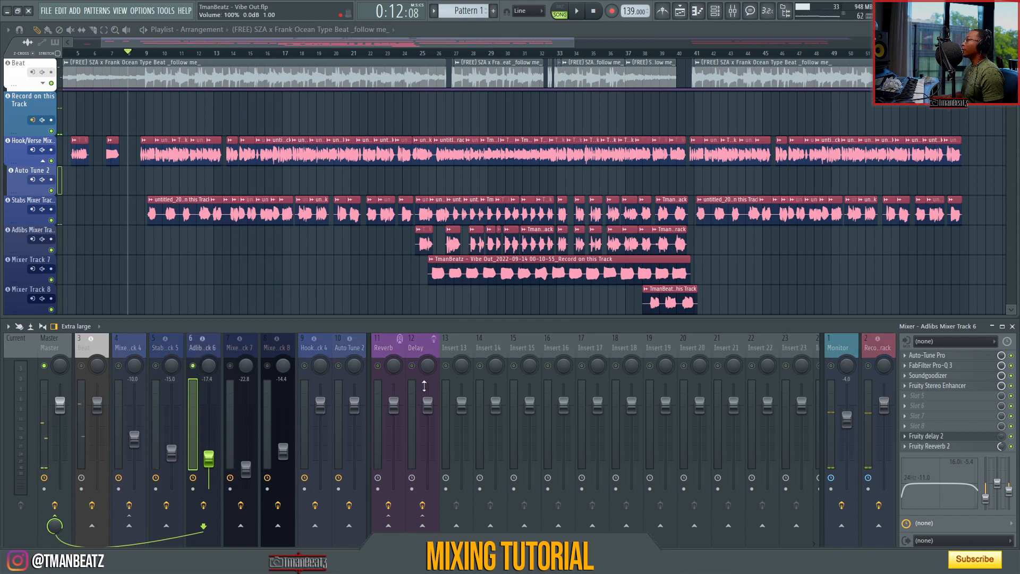
{"action": "left_click", "coordinate": [831, 365]}
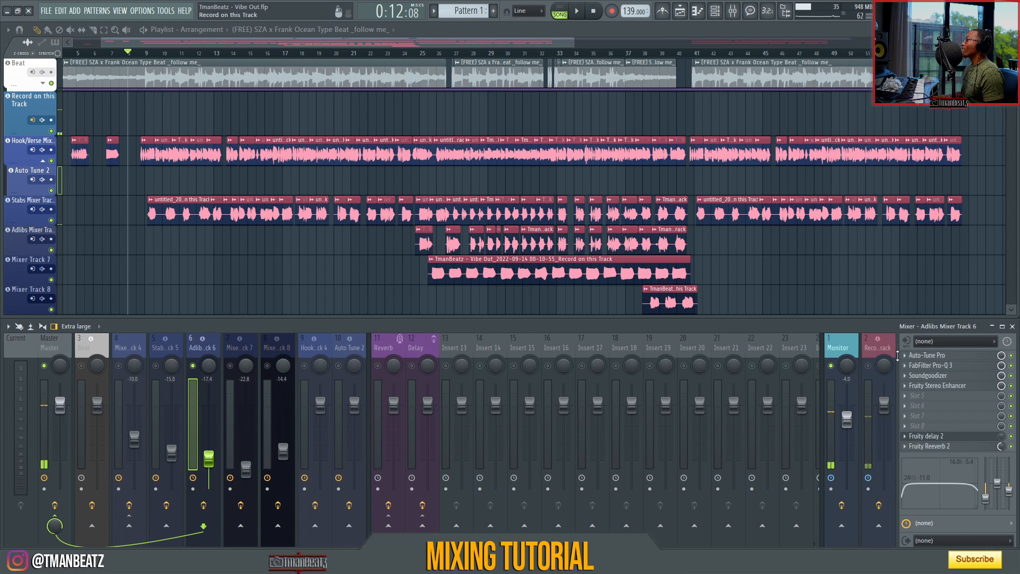
{"action": "left_click", "coordinate": [940, 366]}
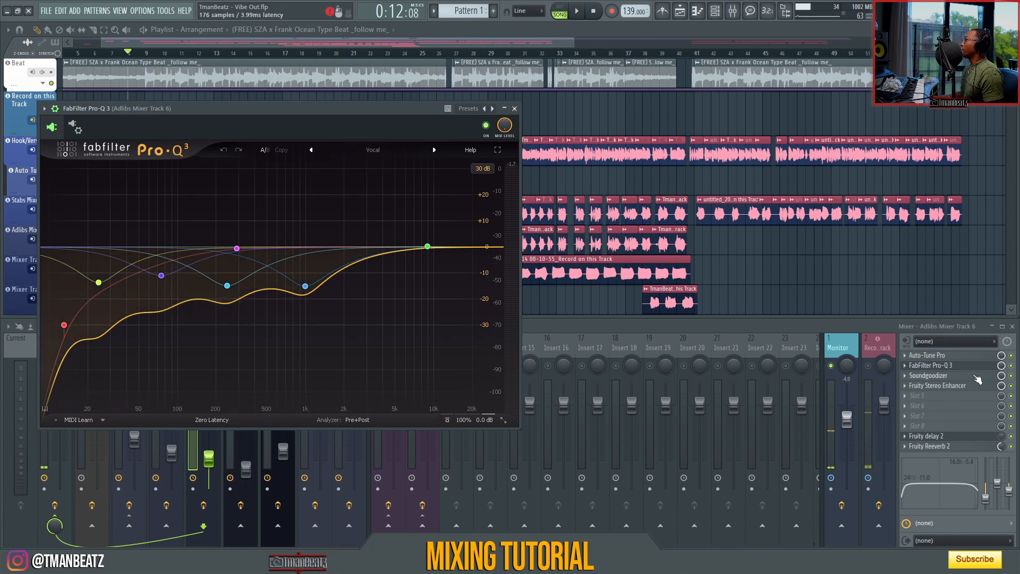
Bypass the Adlibs track's effects after Pro-Q 3, from Soundgoodizer through Fruity Reeverb 2, and audition the adlibs from about bar 28.
{"action": "left_click", "coordinate": [1012, 386]}
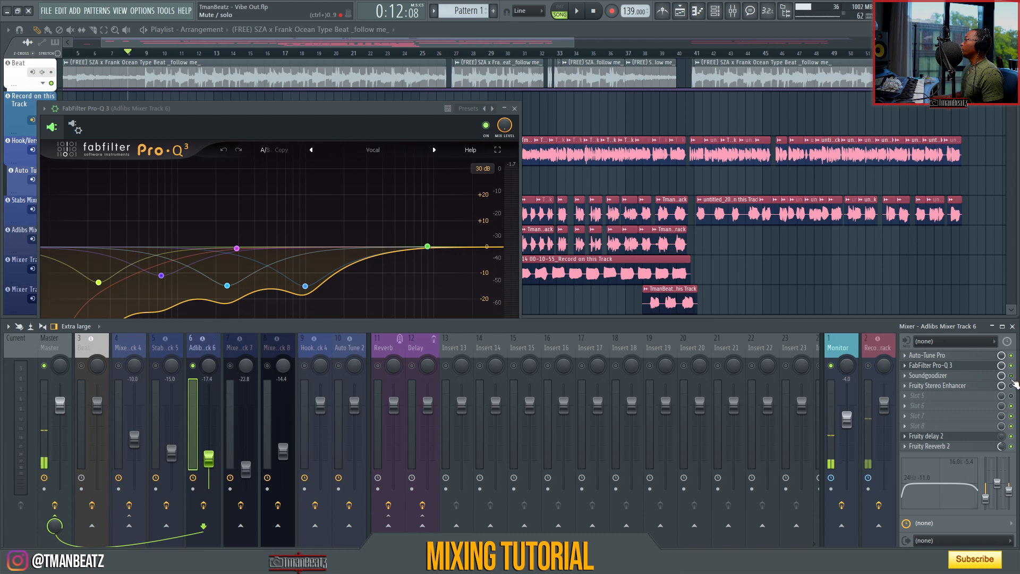
{"action": "key", "text": "space"}
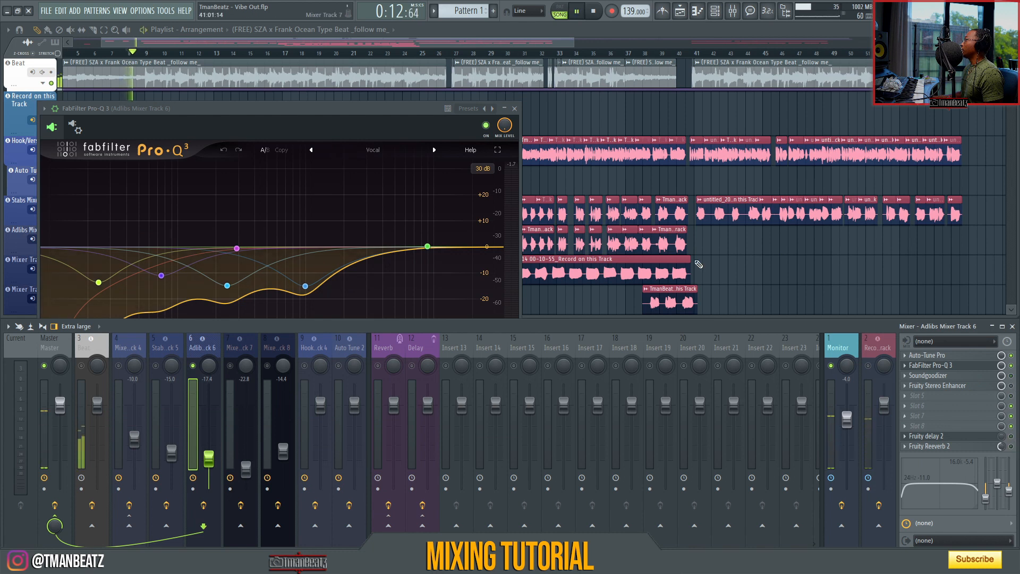
{"action": "left_click", "coordinate": [430, 53]}
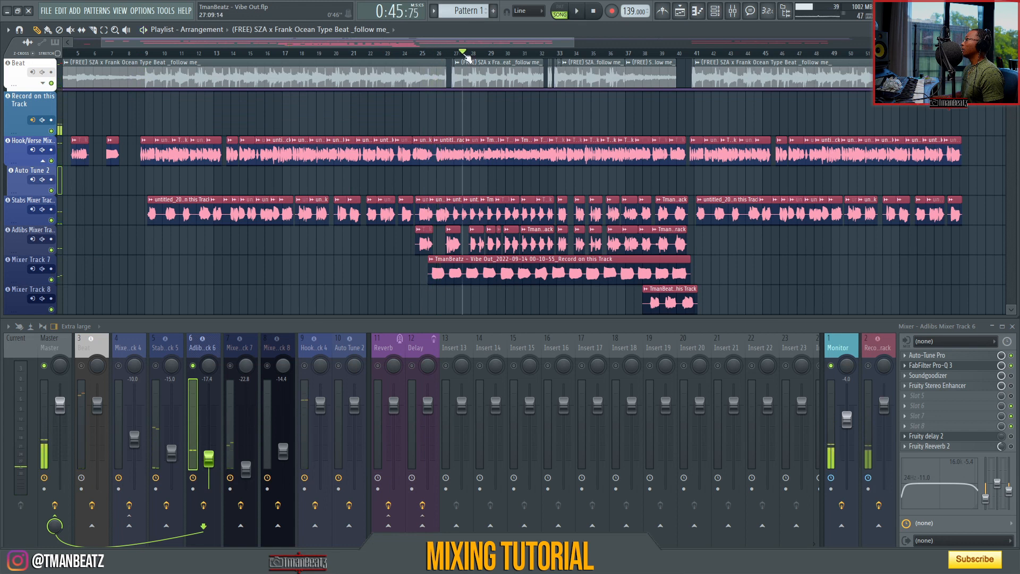
{"action": "left_click", "coordinate": [468, 54]}
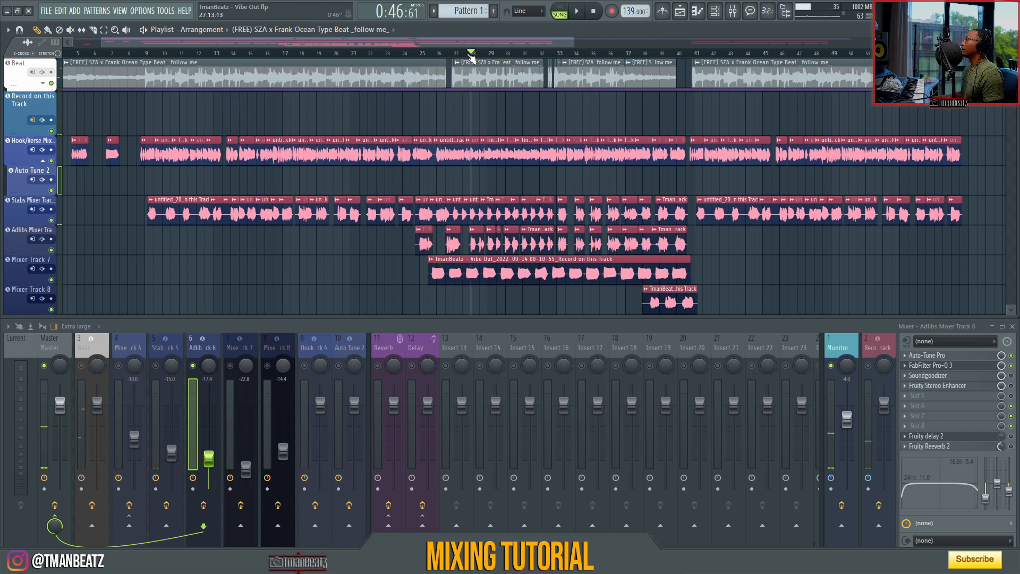
{"action": "key", "text": "space"}
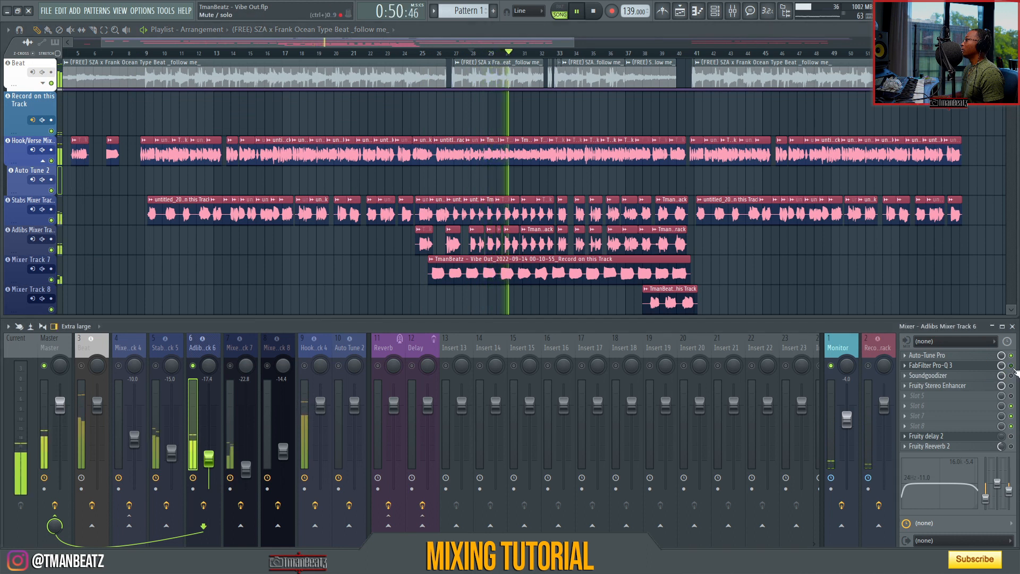
{"action": "key", "text": "space"}
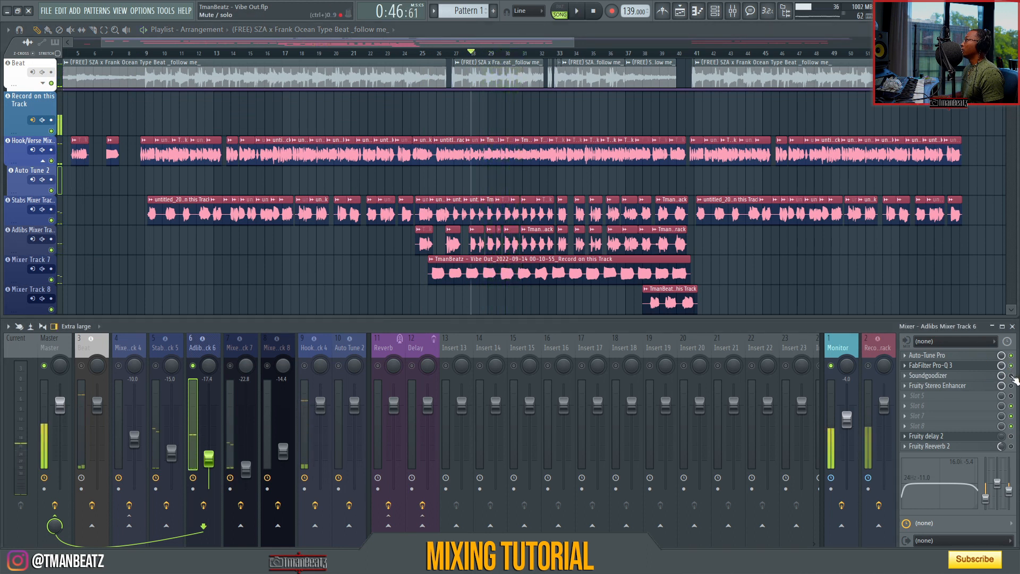
Turn on Soundgoodizer on the Adlibs track, view its settings, and audition the adlibs with it from about bar 28.
{"action": "left_click", "coordinate": [983, 376]}
{"action": "left_click", "coordinate": [983, 376]}
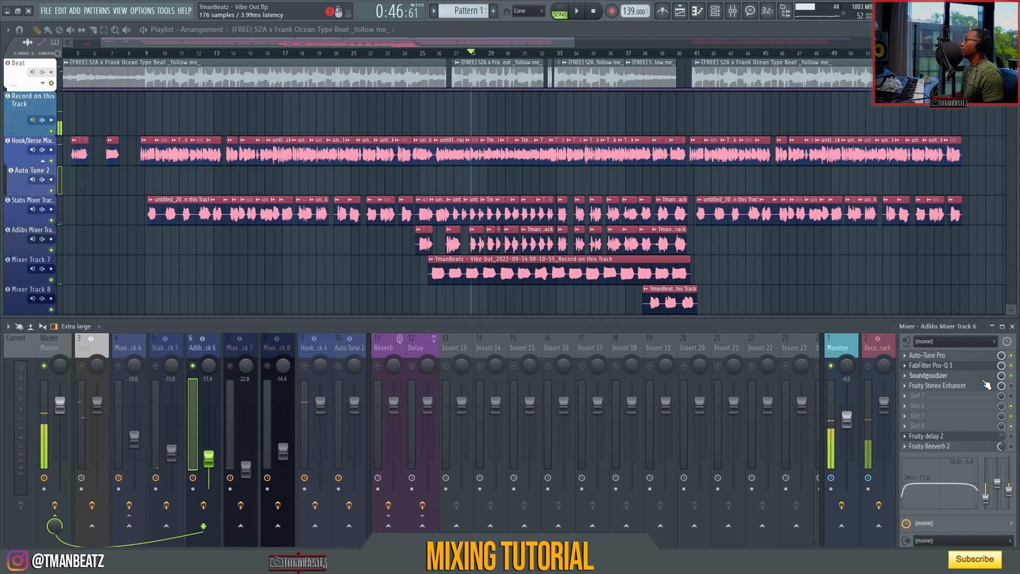
{"action": "key", "text": "space"}
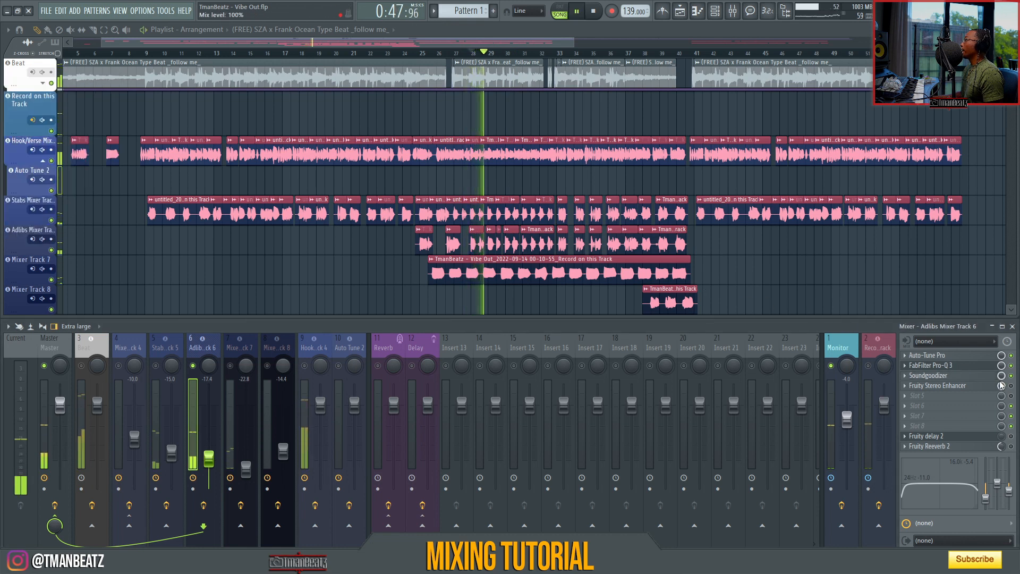
{"action": "key", "text": "space"}
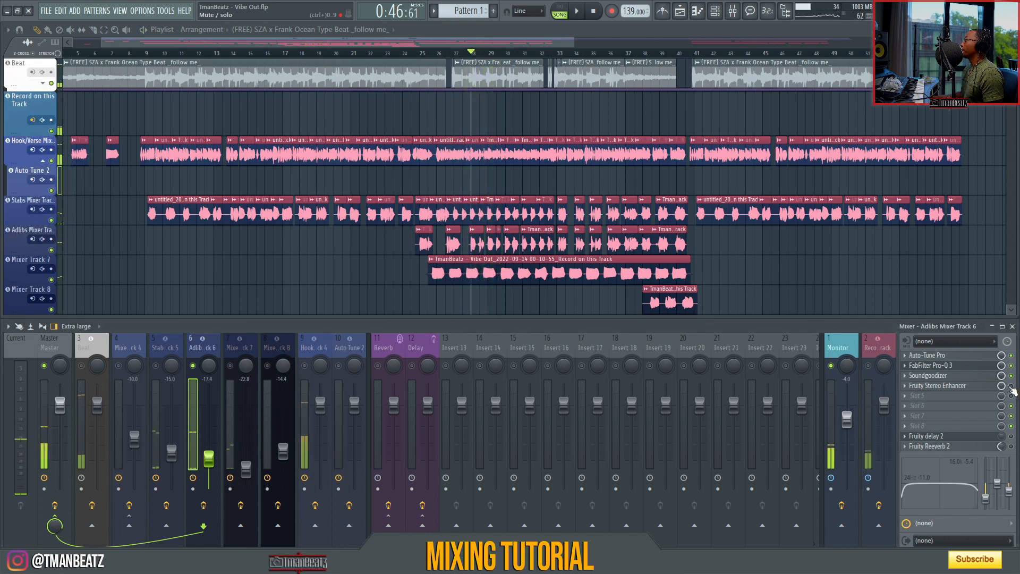
Turn on Fruity Stereo Enhancer on the Adlibs track, view its settings, and audition the adlibs with it from about bar 28.
{"action": "left_click", "coordinate": [981, 386]}
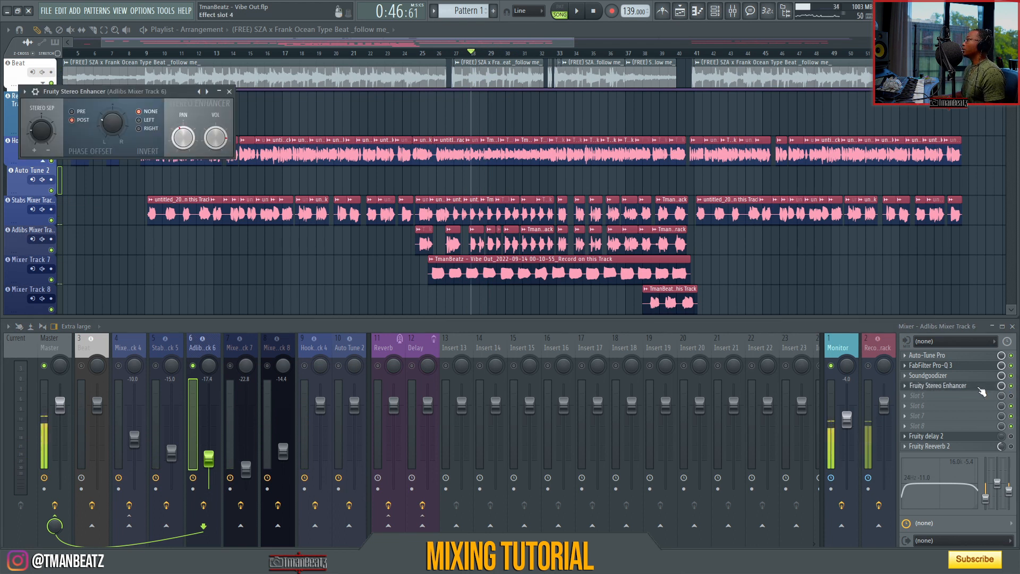
{"action": "key", "text": "space"}
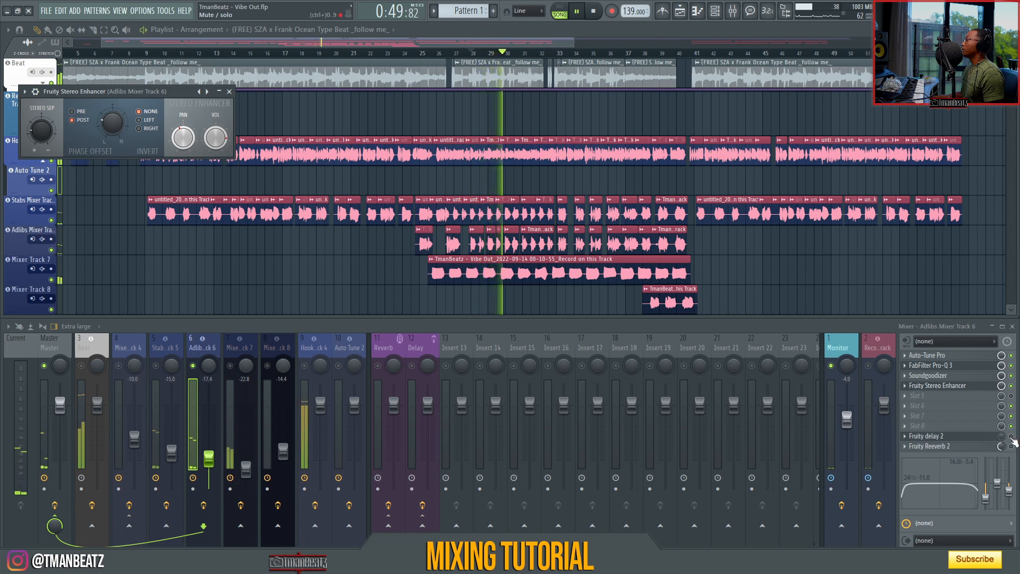
{"action": "key", "text": "space"}
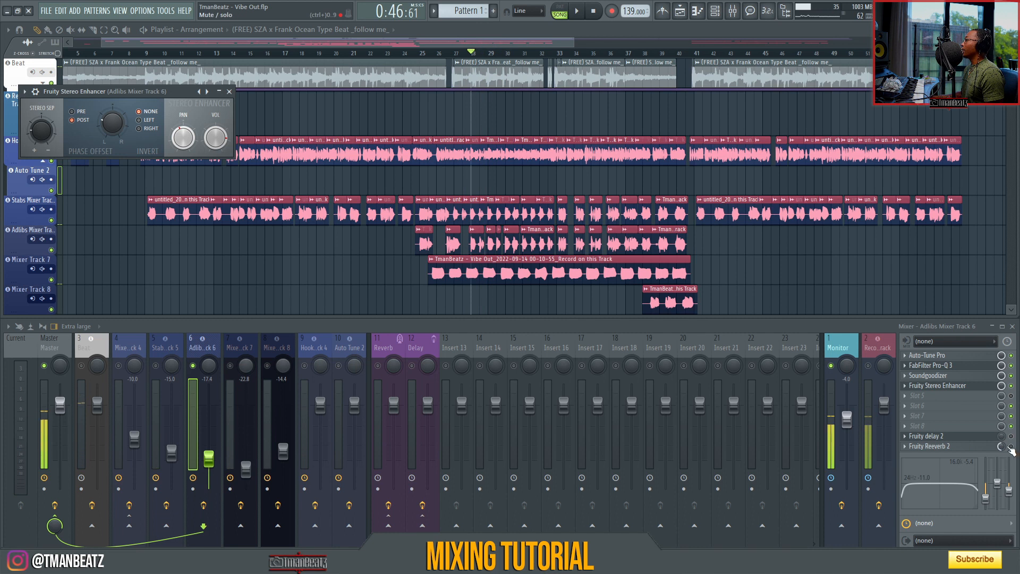
View the Adlibs track's Fruity Reeverb 2, turn it and Fruity delay 2 back on, and audition the adlibs from about bar 28.
{"action": "left_click", "coordinate": [964, 446]}
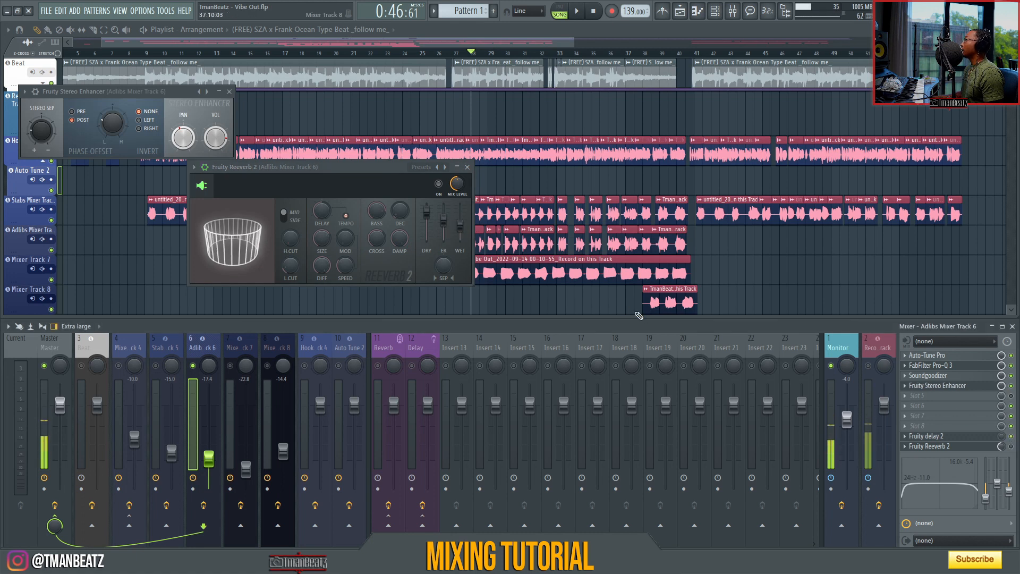
{"action": "key", "text": "space"}
{"action": "key", "text": "space"}
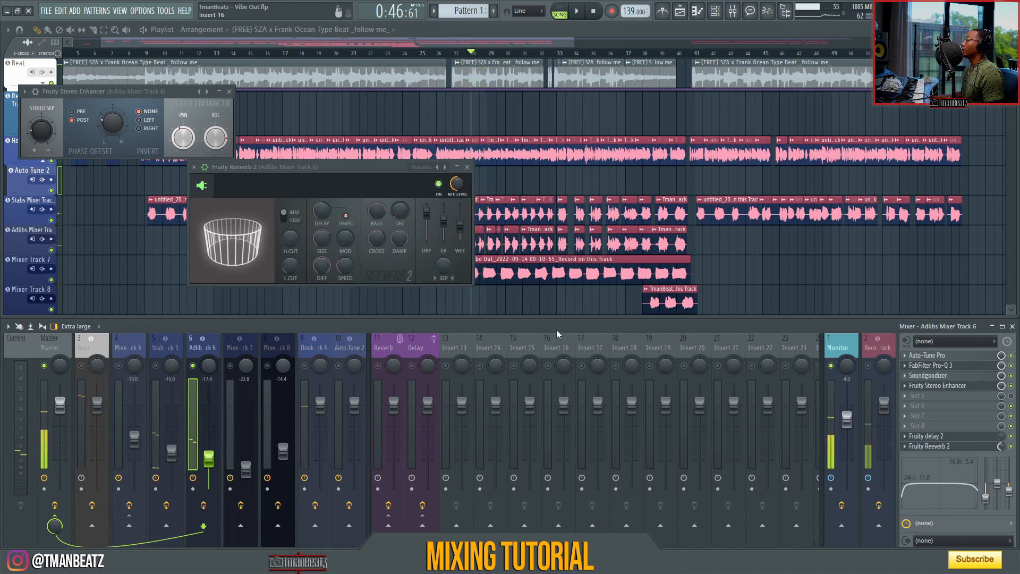
{"action": "key", "text": "space"}
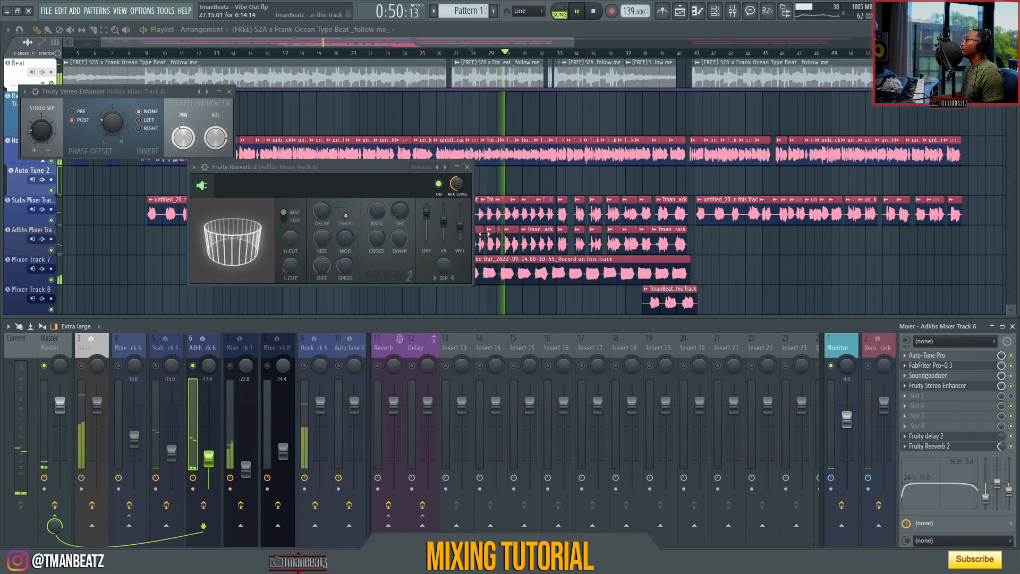
{"action": "key", "text": "space"}
{"action": "left_click_drag", "start_coordinate": [314, 167], "coordinate": [348, 167]}
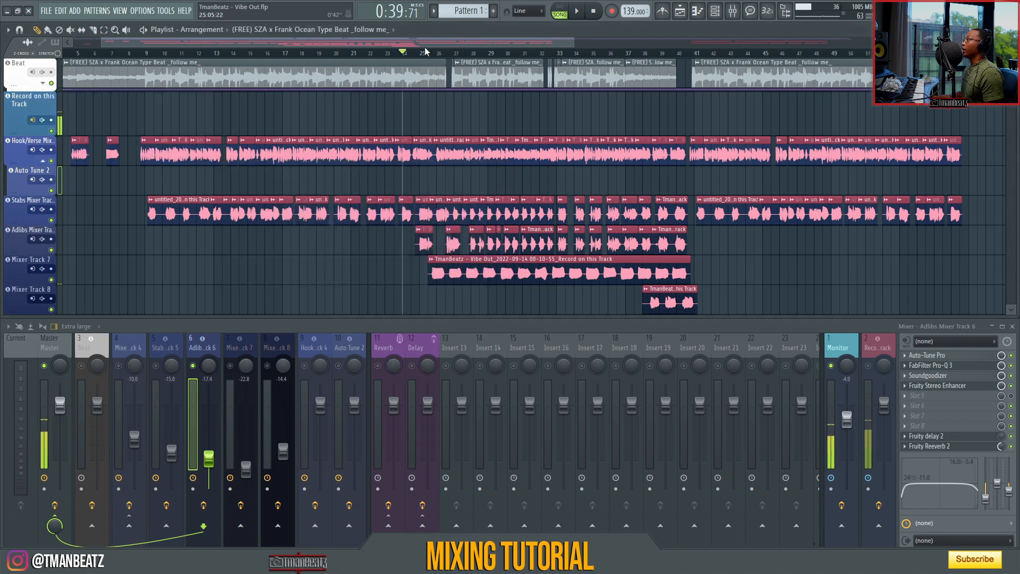
Audition the soloed Adlibs track with its full effects chain from about bar 25.
{"action": "left_click", "coordinate": [425, 52]}
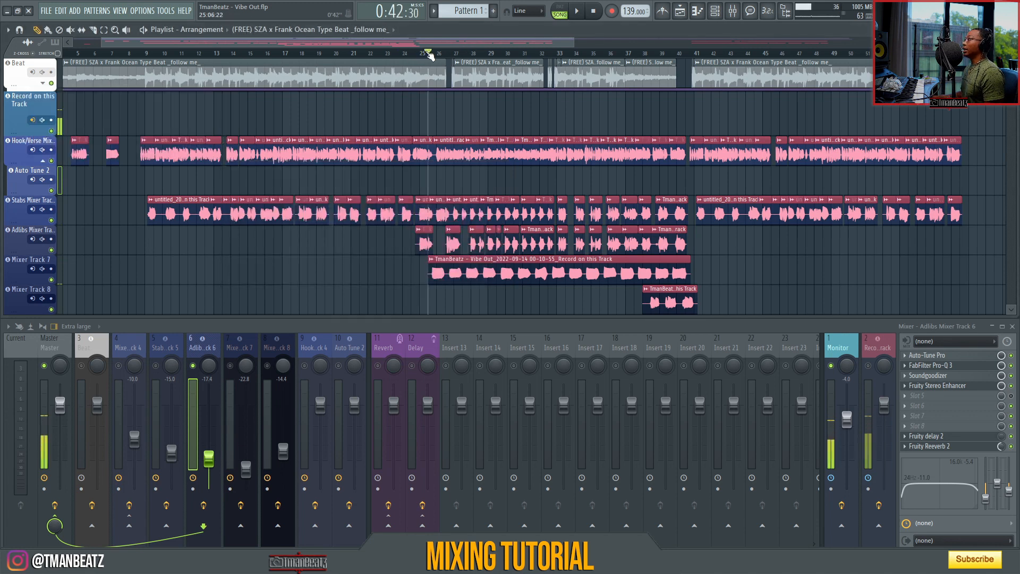
{"action": "key", "text": "space"}
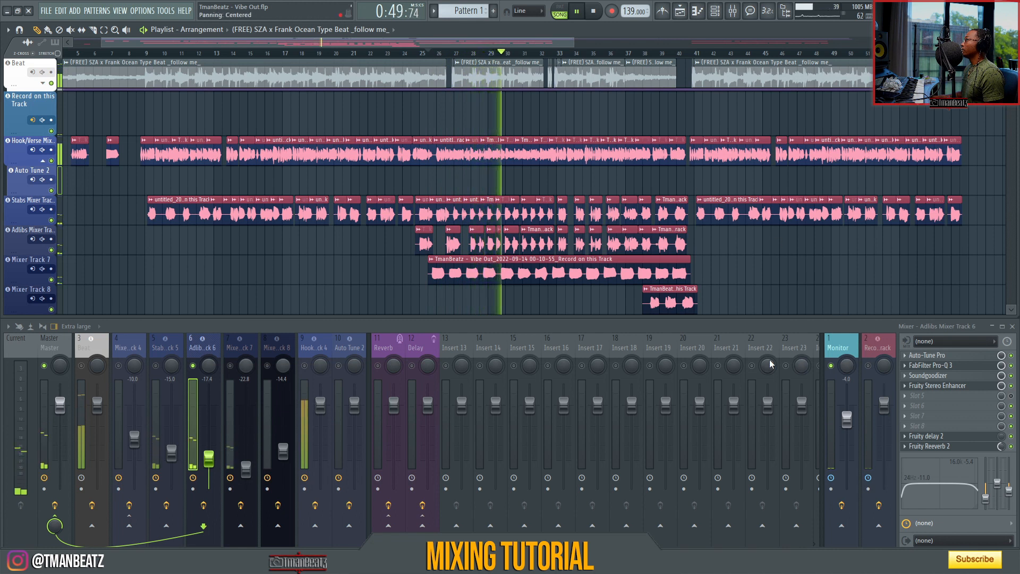
{"action": "key", "text": "space"}
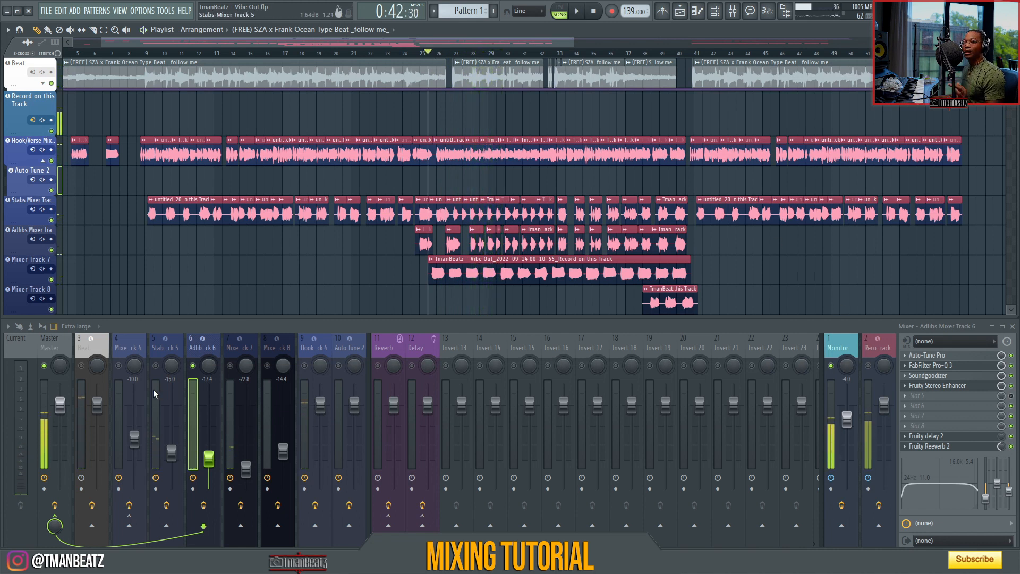
Unmute the Stabs track, Mixer Track 4 and the Beat, and play the song from about bar 25.
{"action": "left_click", "coordinate": [156, 366]}
{"action": "left_click", "coordinate": [119, 366]}
{"action": "left_click", "coordinate": [81, 365]}
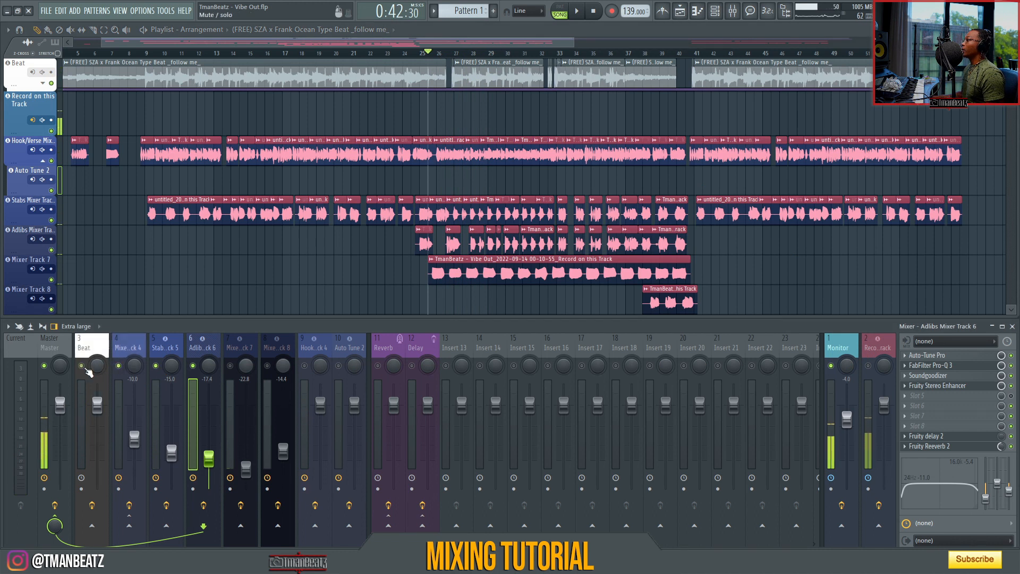
{"action": "key", "text": "space"}
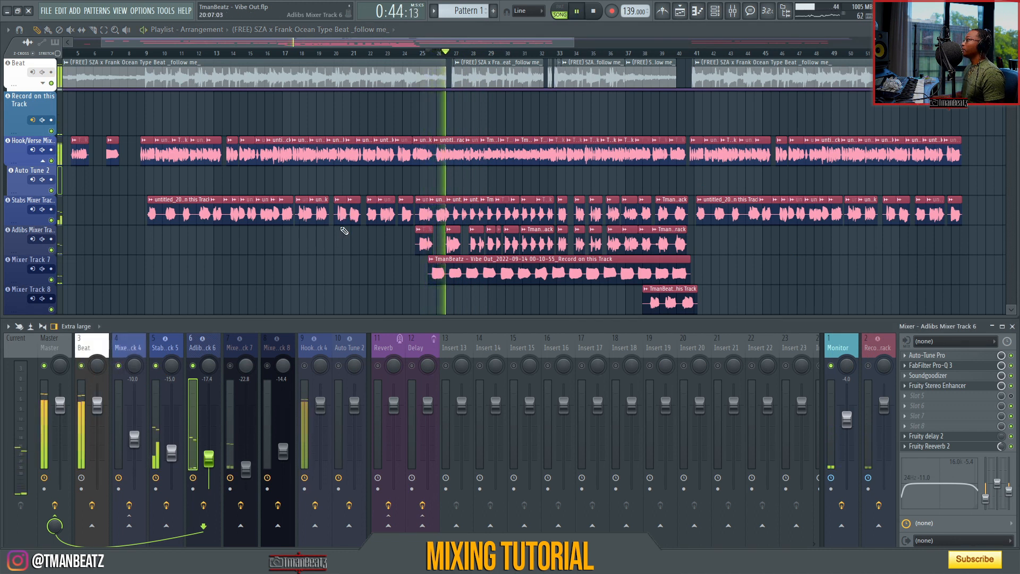
{"action": "key", "text": "space"}
Unmute the Hook, Auto Tune 2, Reverb and Delay tracks, and audition the mix from about bar 25.
{"action": "left_click", "coordinate": [304, 365]}
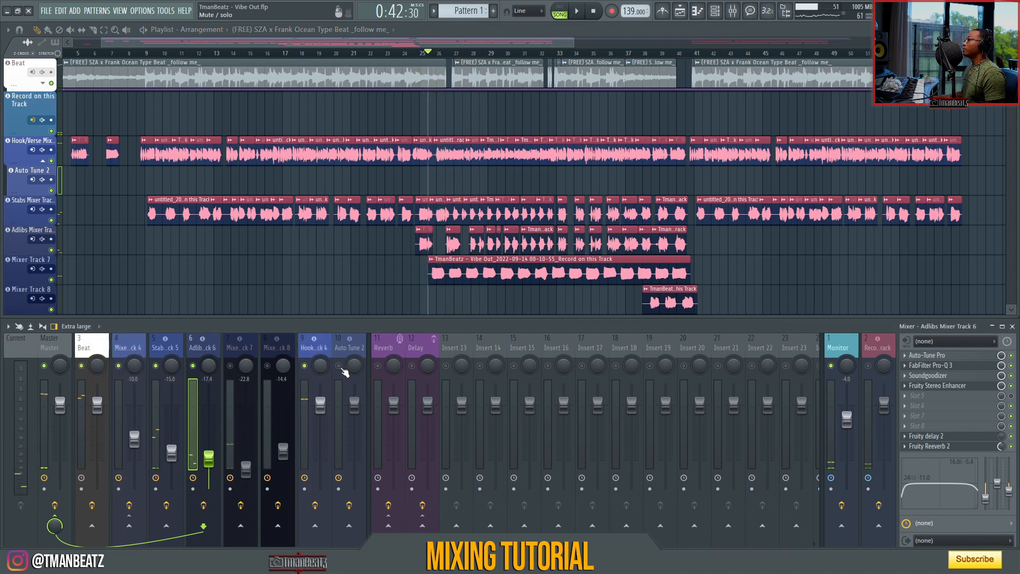
{"action": "left_click", "coordinate": [339, 366]}
{"action": "left_click", "coordinate": [378, 365]}
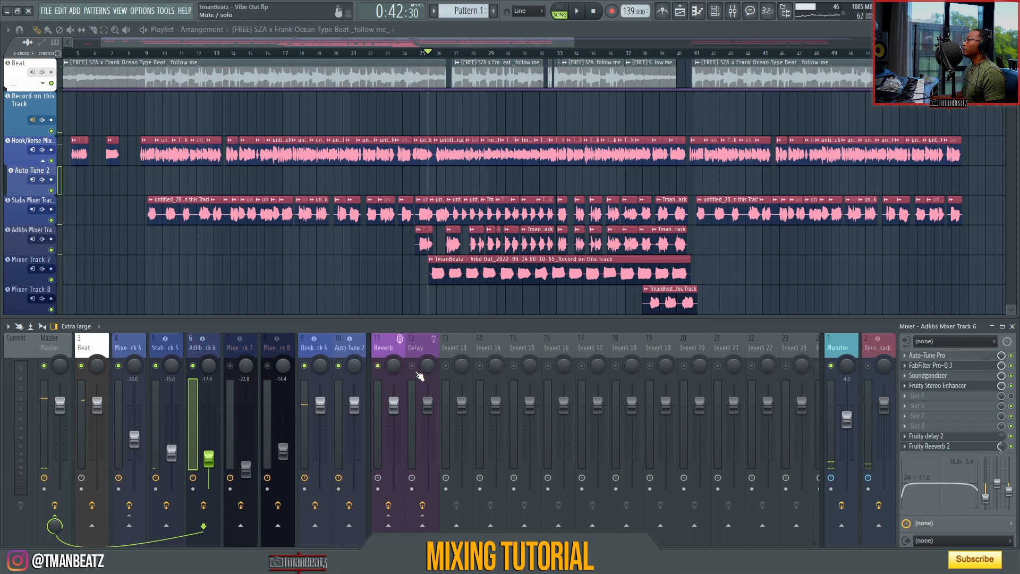
{"action": "left_click", "coordinate": [412, 366]}
{"action": "key", "text": "space"}
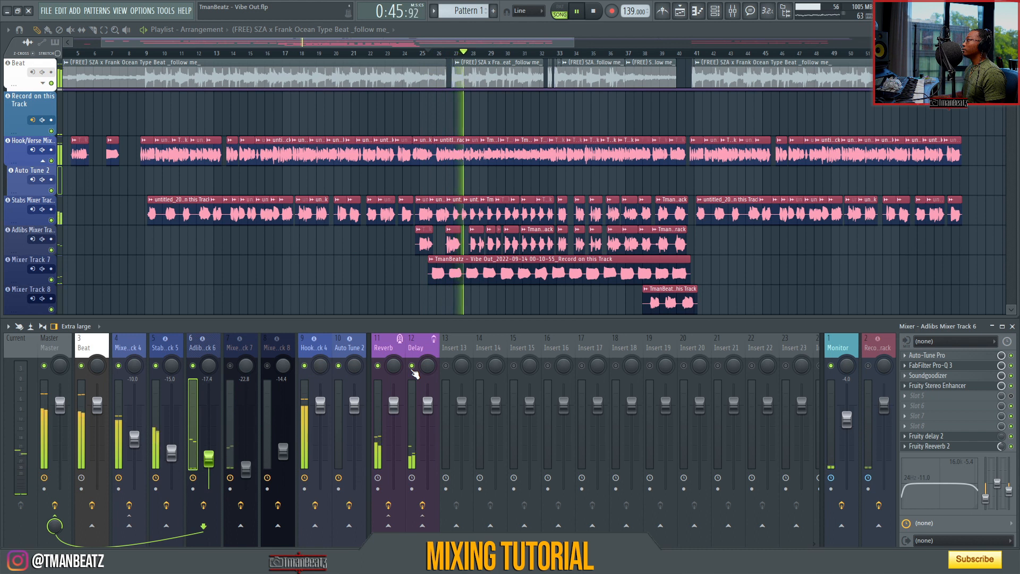
{"action": "key", "text": "space"}
Stop and restart VoxengoRecorder on the Master track, close it, and audition the mix from about bar 25.
{"action": "left_click", "coordinate": [62, 349]}
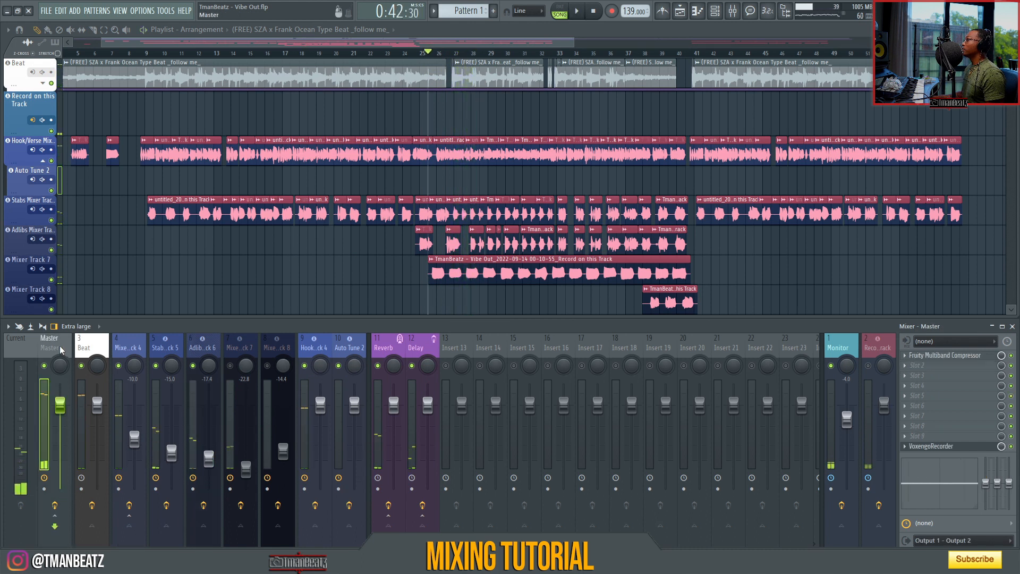
{"action": "left_click", "coordinate": [931, 446]}
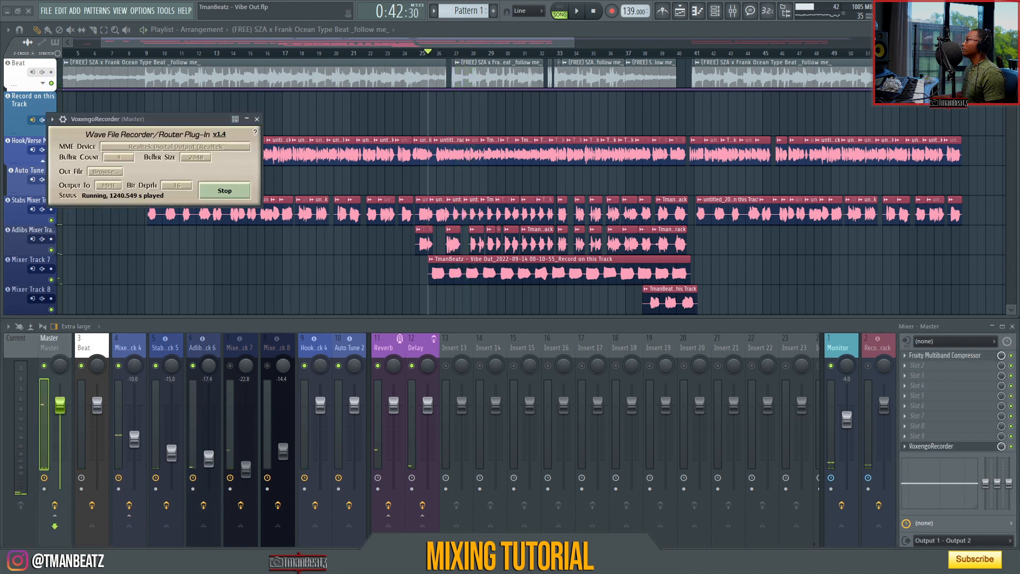
{"action": "left_click", "coordinate": [225, 191]}
{"action": "left_click", "coordinate": [225, 191]}
{"action": "left_click", "coordinate": [256, 119]}
{"action": "key", "text": "space"}
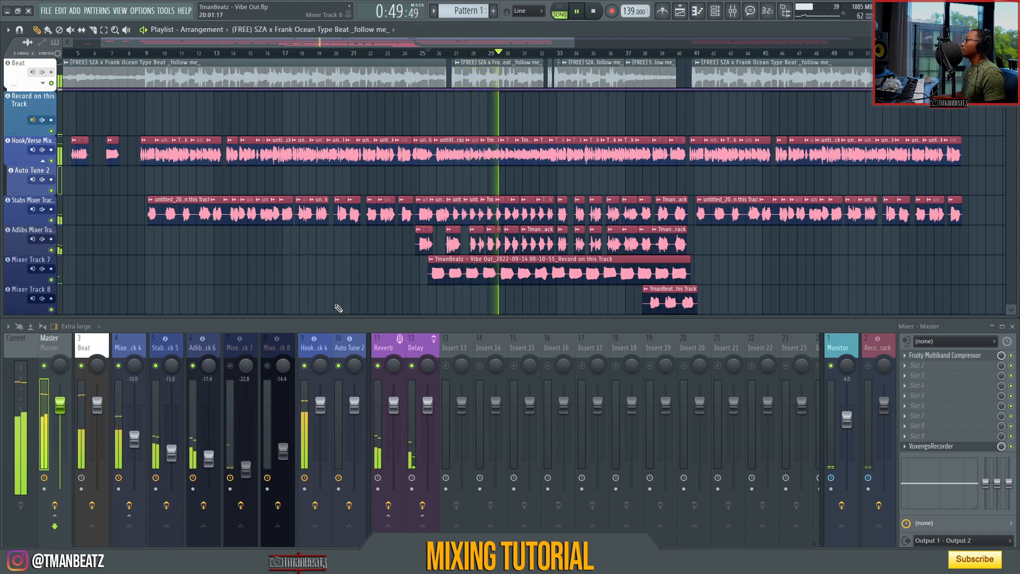
{"action": "key", "text": "space"}
Solo Mixer Track 7, enable the Monitor track, and select Mixer Track 7 to show its effects chain.
{"action": "right_click", "coordinate": [230, 366]}
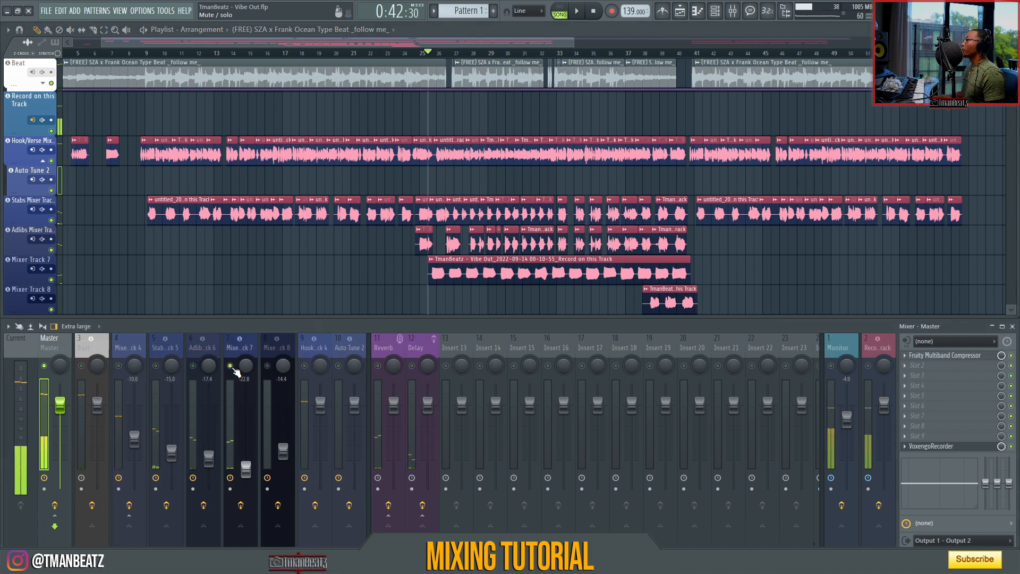
{"action": "left_click", "coordinate": [831, 365]}
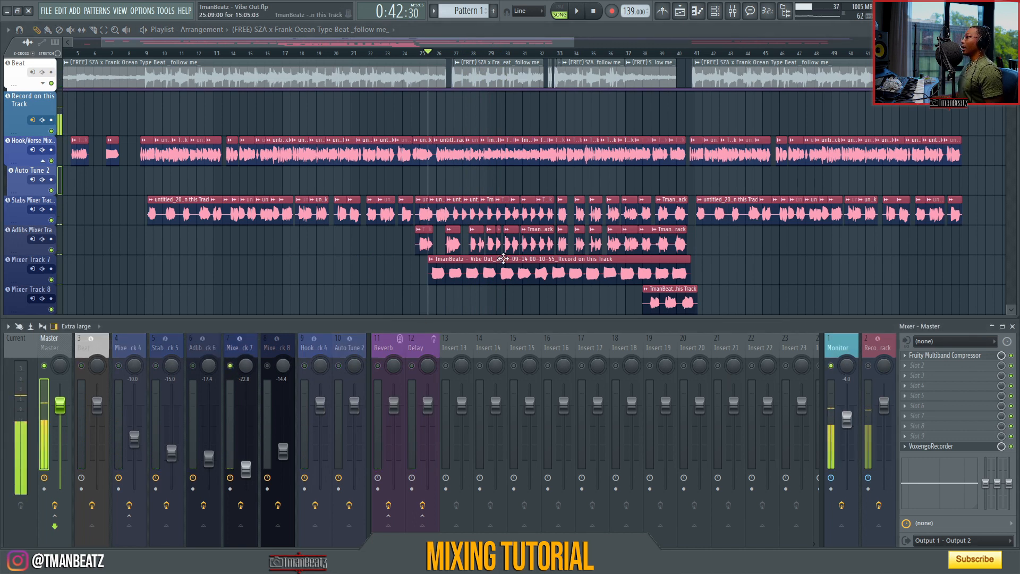
{"action": "left_click", "coordinate": [237, 350]}
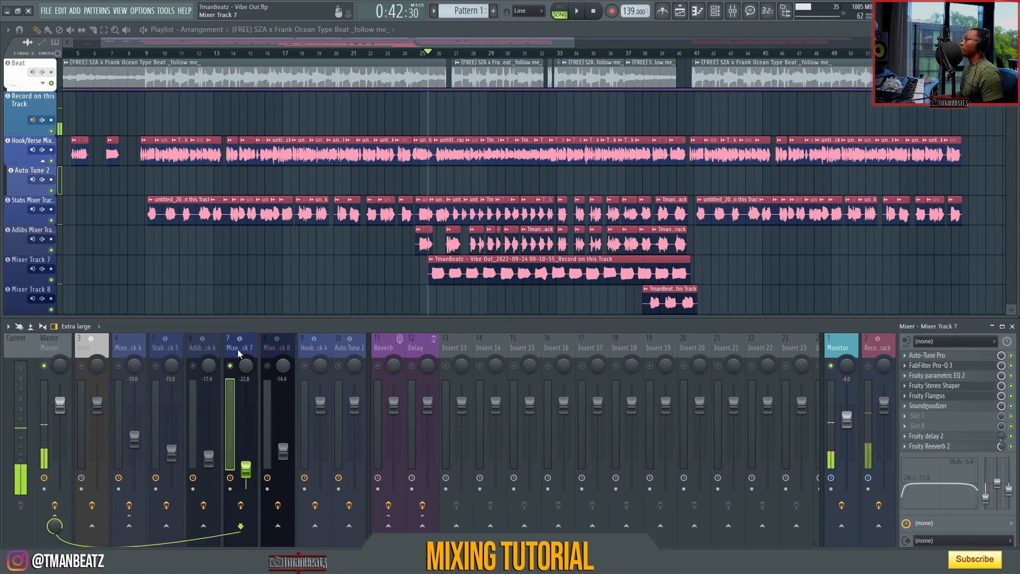
{"action": "scroll", "coordinate": [429, 57], "scroll_direction": "up", "scroll_amount": 3}
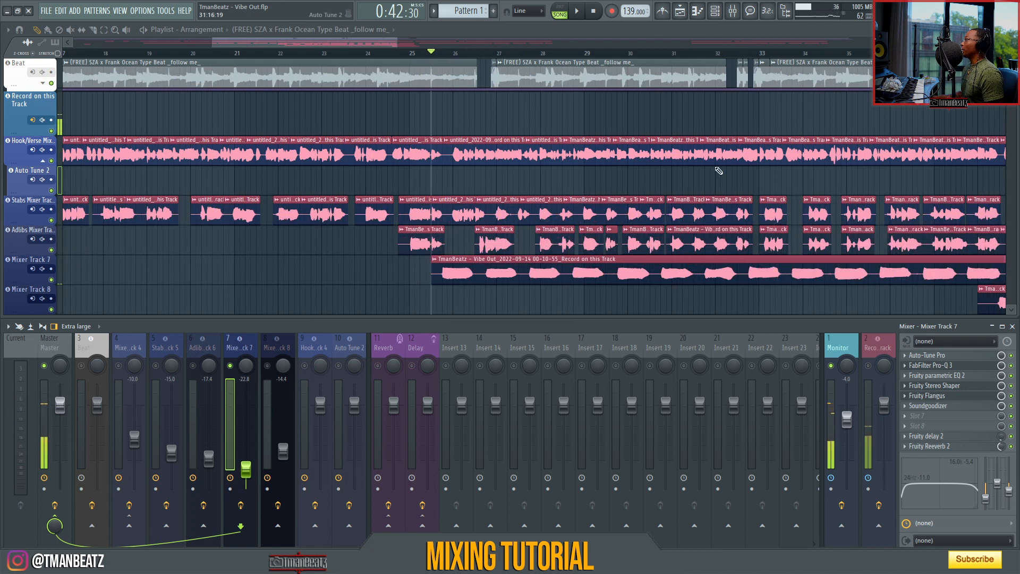
View the Auto-Tune Pro and FabFilter Pro-Q 3 settings on Mixer Track 7.
{"action": "left_click", "coordinate": [965, 358]}
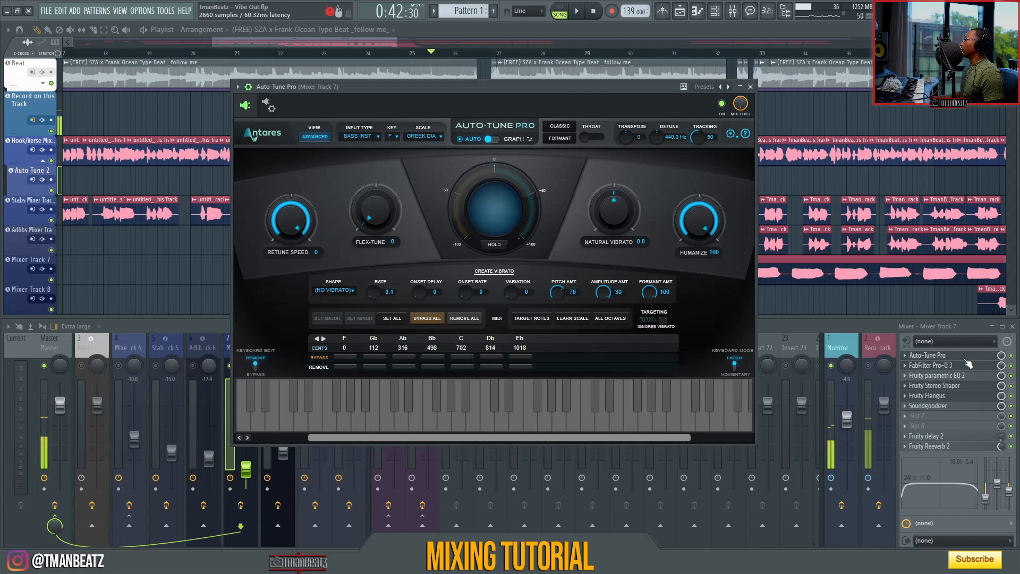
{"action": "left_click", "coordinate": [965, 358]}
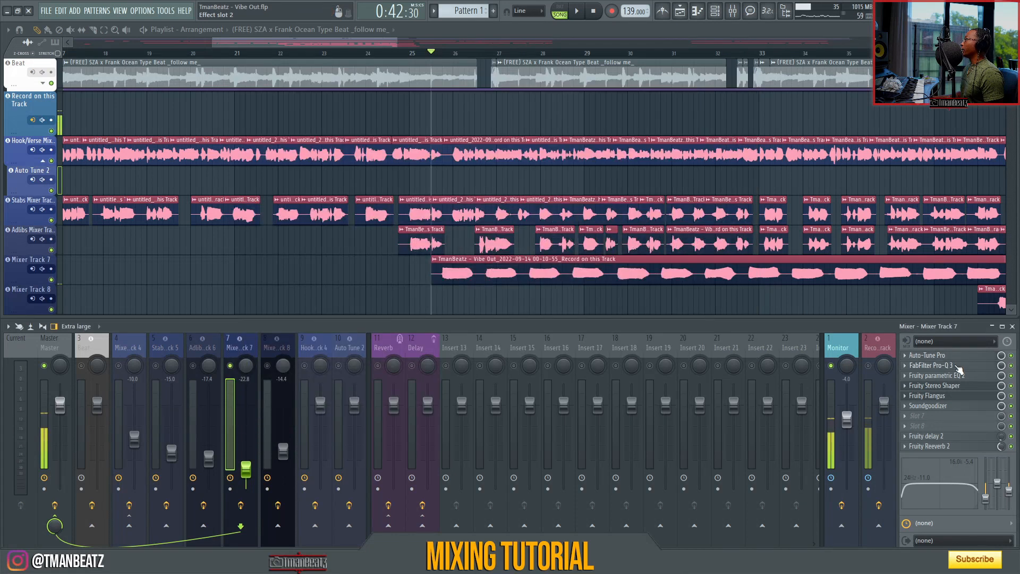
{"action": "left_click", "coordinate": [951, 365]}
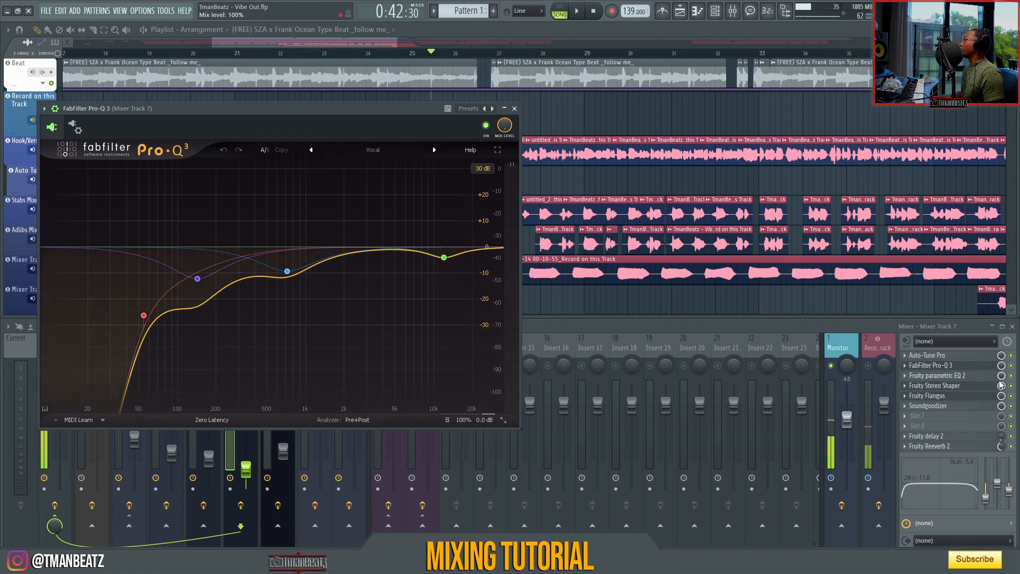
Bypass Mixer Track 7's effects from Fruity parametric EQ 2 through Fruity Reeverb 2, and audition the track from about bar 25.
{"action": "left_click", "coordinate": [1015, 395]}
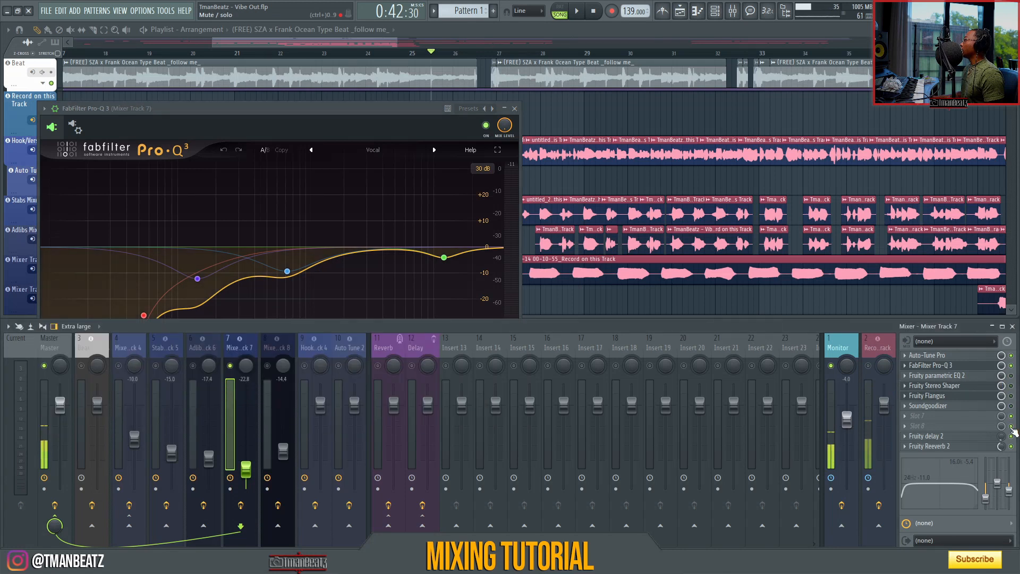
{"action": "key", "text": "space"}
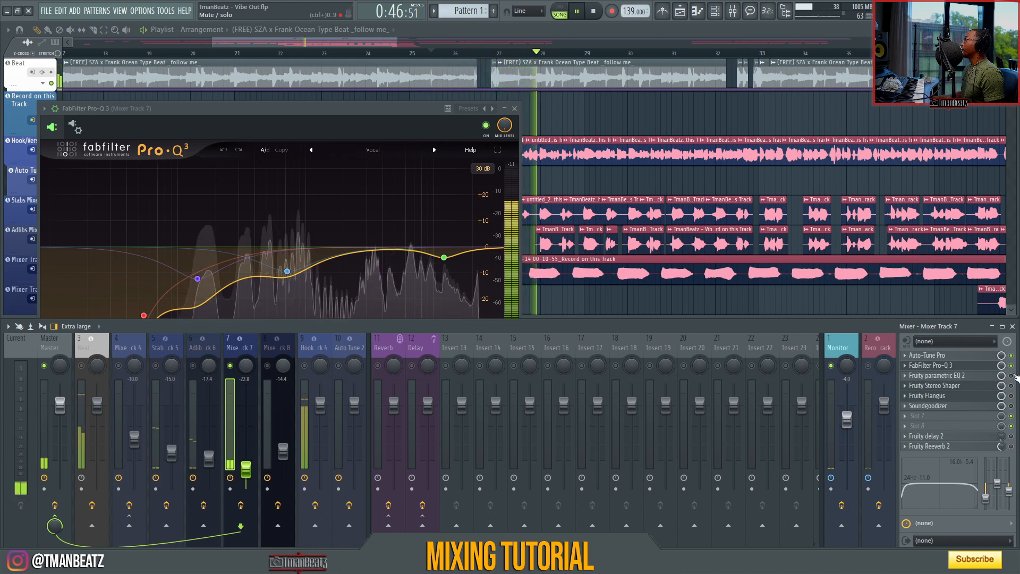
{"action": "key", "text": "space"}
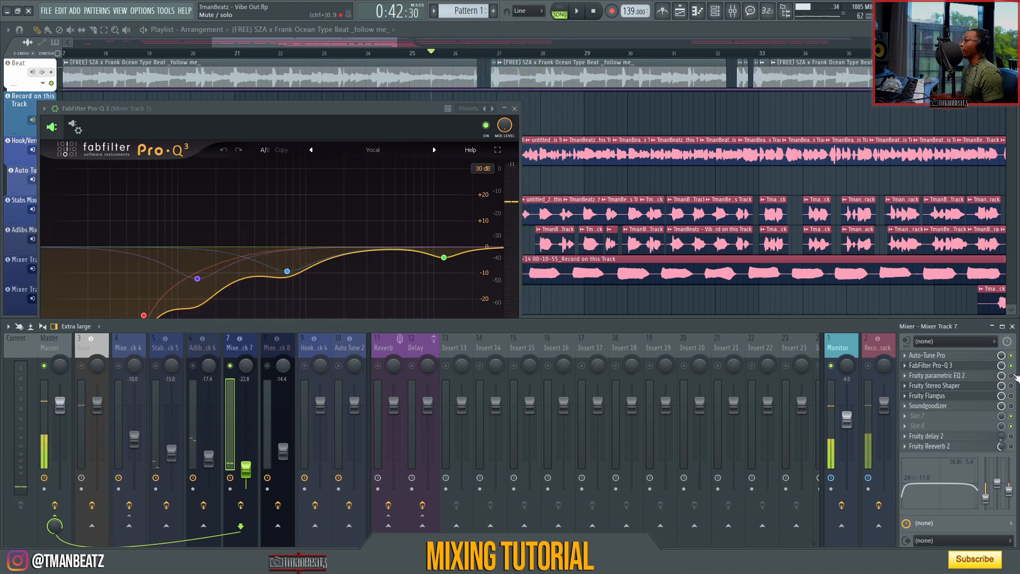
View Fruity parametric EQ 2 on Mixer Track 7, turn it on, and audition the track with it.
{"action": "left_click", "coordinate": [977, 377]}
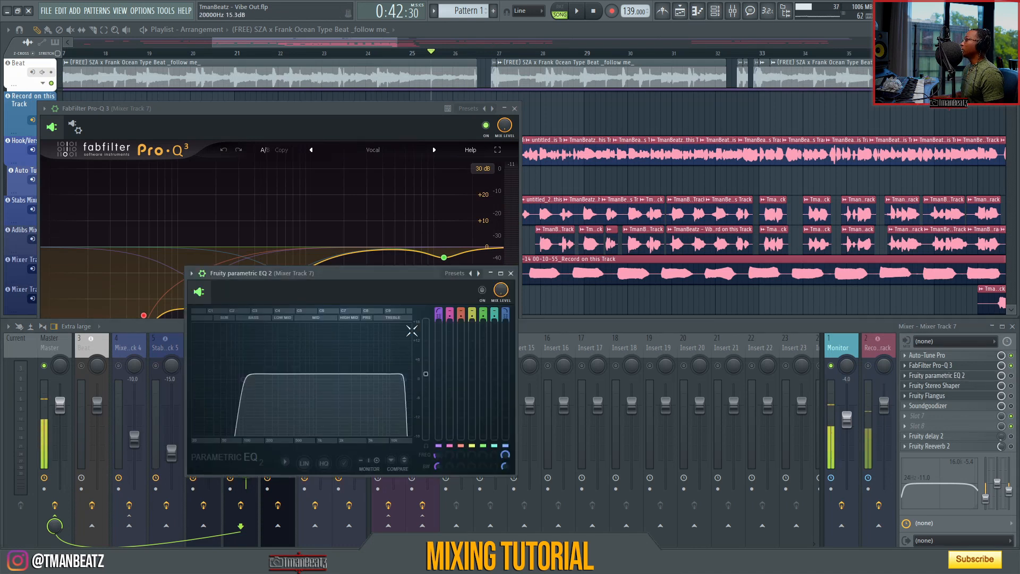
{"action": "left_click", "coordinate": [1012, 376]}
{"action": "key", "text": "space"}
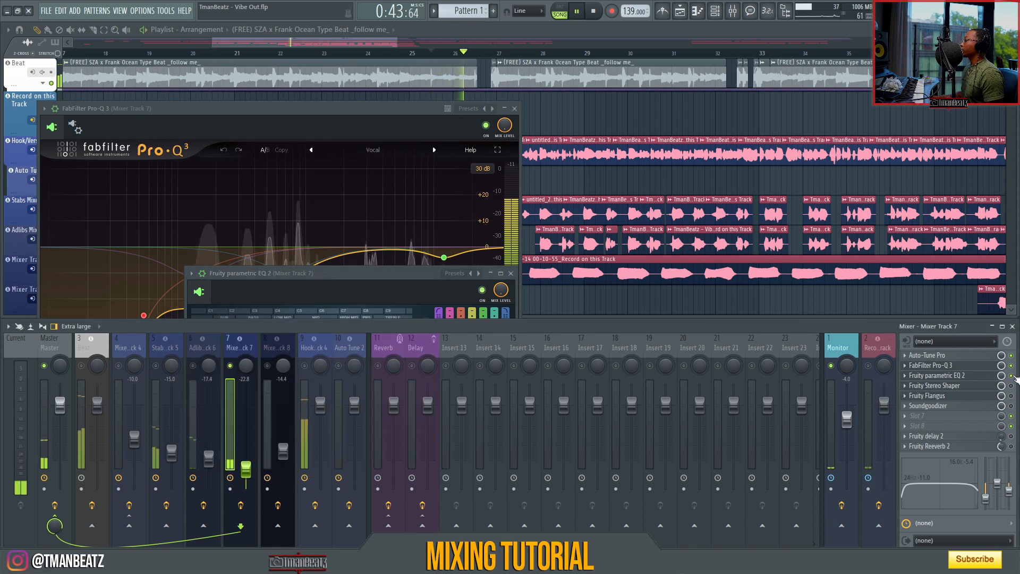
{"action": "key", "text": "space"}
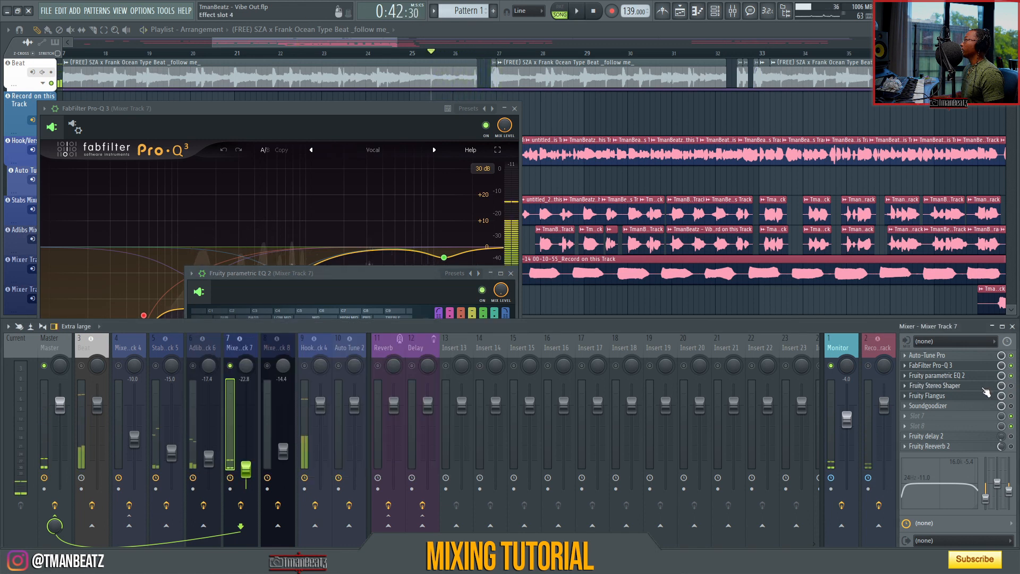
View Fruity Stereo Shaper on Mixer Track 7, turn it and Fruity Flangus on, and audition the track from about bar 25.
{"action": "left_click", "coordinate": [984, 389]}
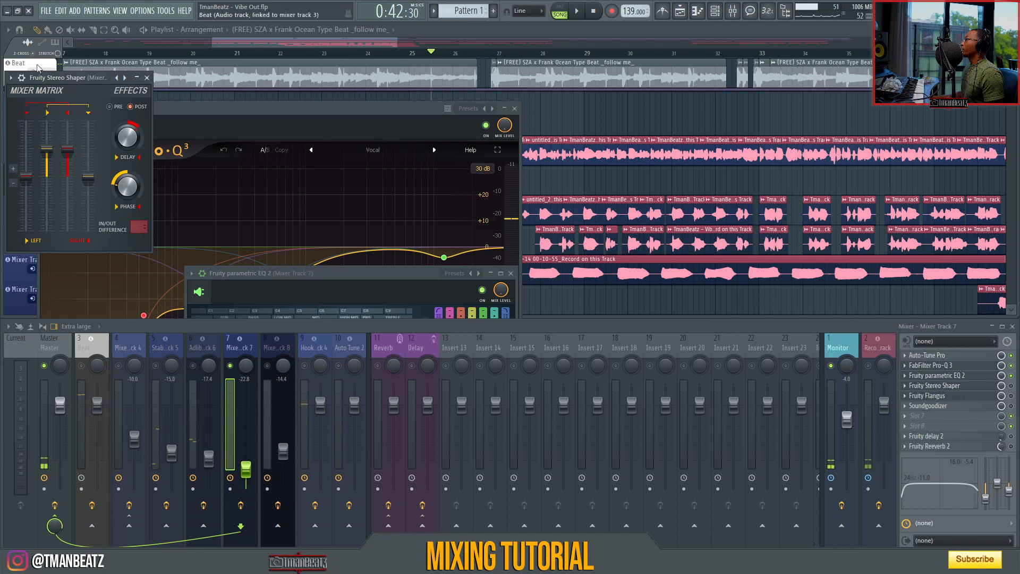
{"action": "left_click_drag", "start_coordinate": [101, 82], "coordinate": [522, 216]}
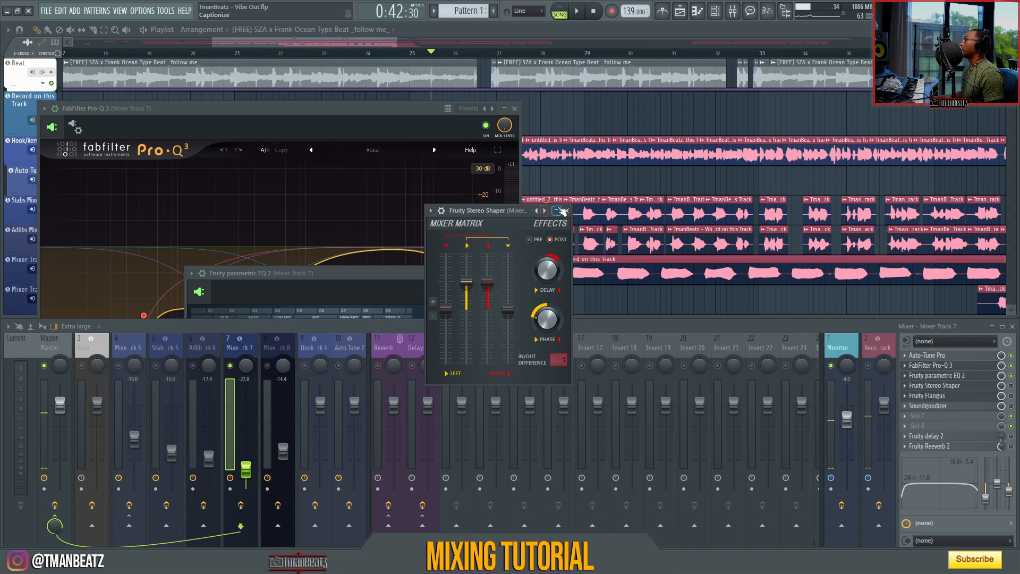
{"action": "left_click", "coordinate": [566, 210]}
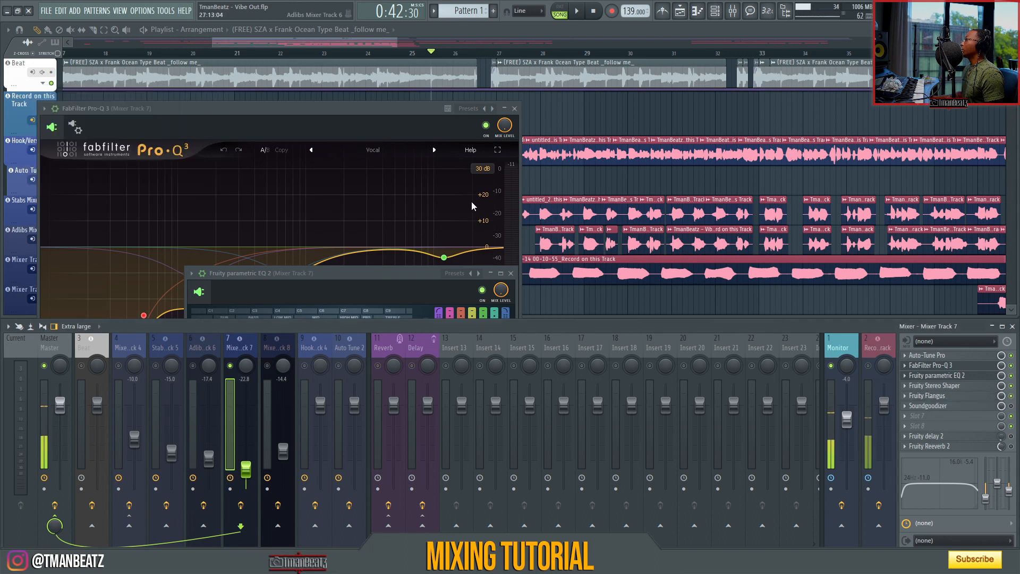
{"action": "key", "text": "space"}
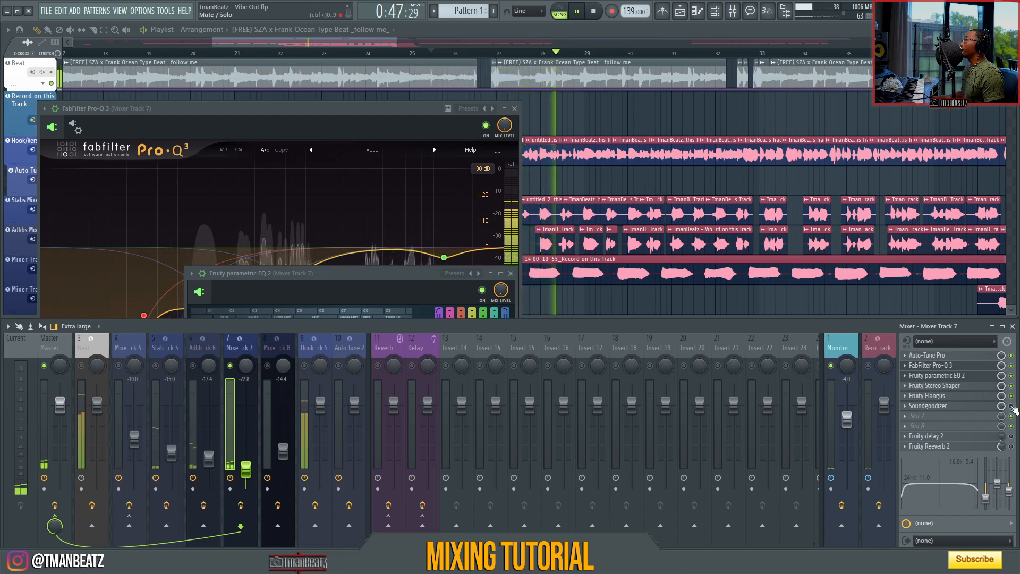
{"action": "key", "text": "space"}
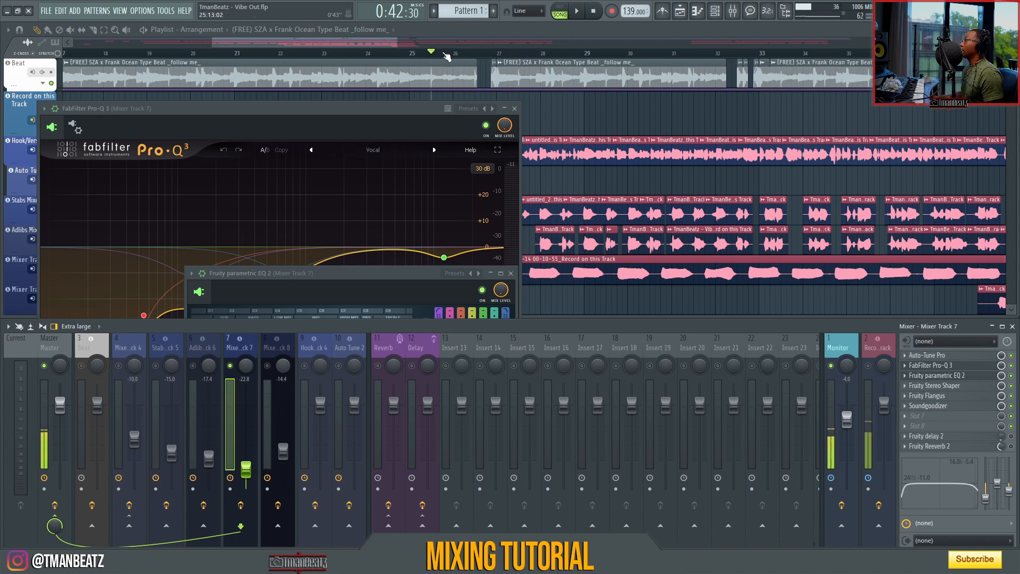
Audition Mixer Track 7 with Soundgoodizer turned on from about bar 25.
{"action": "key", "text": "space"}
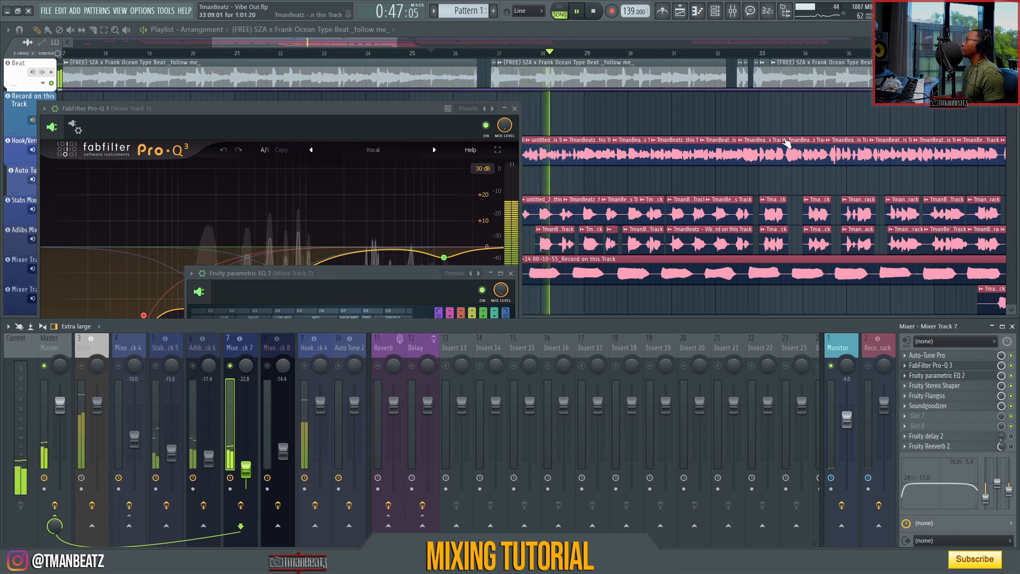
{"action": "key", "text": "space"}
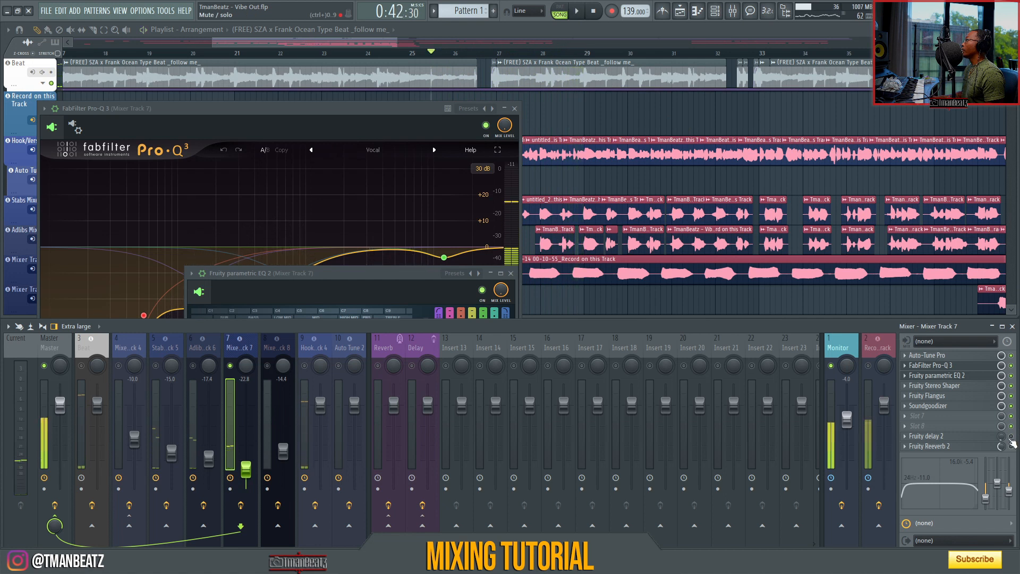
View Fruity delay 2 on Mixer Track 7, turn it on, and audition the track from about bar 25.
{"action": "left_click", "coordinate": [979, 439]}
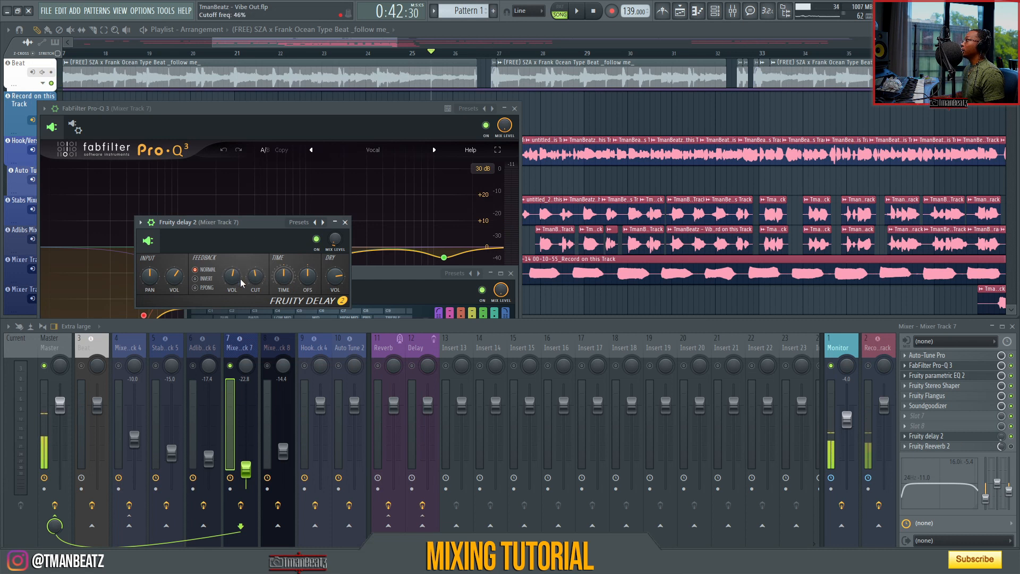
{"action": "key", "text": "space"}
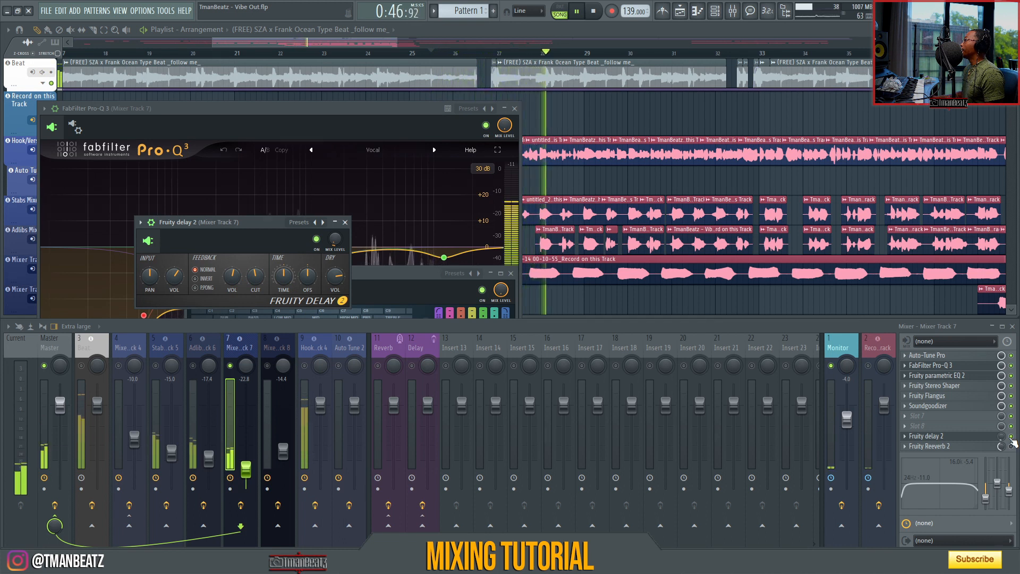
{"action": "key", "text": "space"}
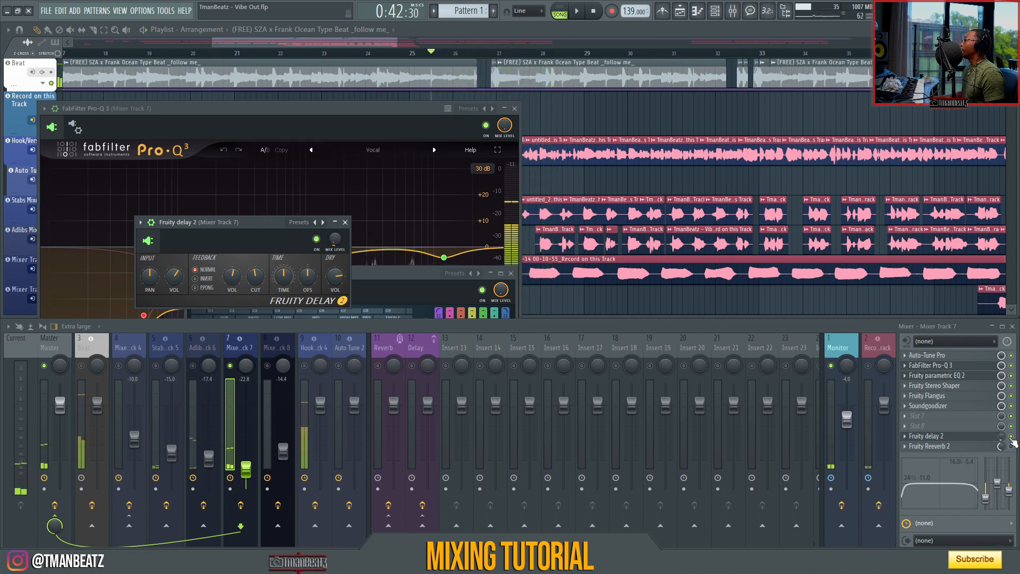
View Fruity Reeverb 2 on Mixer Track 7, turn it on, and audition the track with its full effects chain.
{"action": "left_click", "coordinate": [944, 448]}
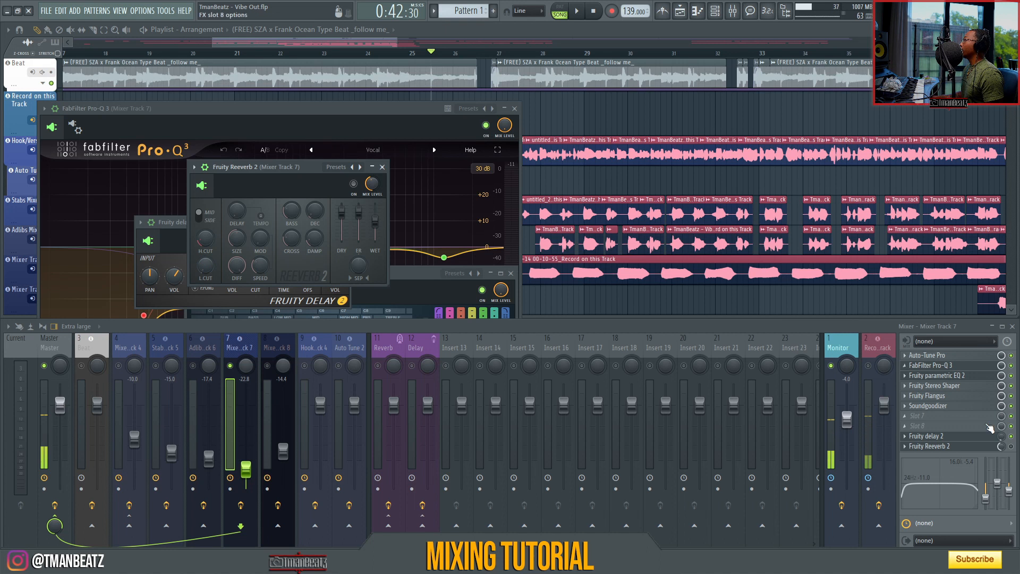
{"action": "left_click", "coordinate": [1011, 447]}
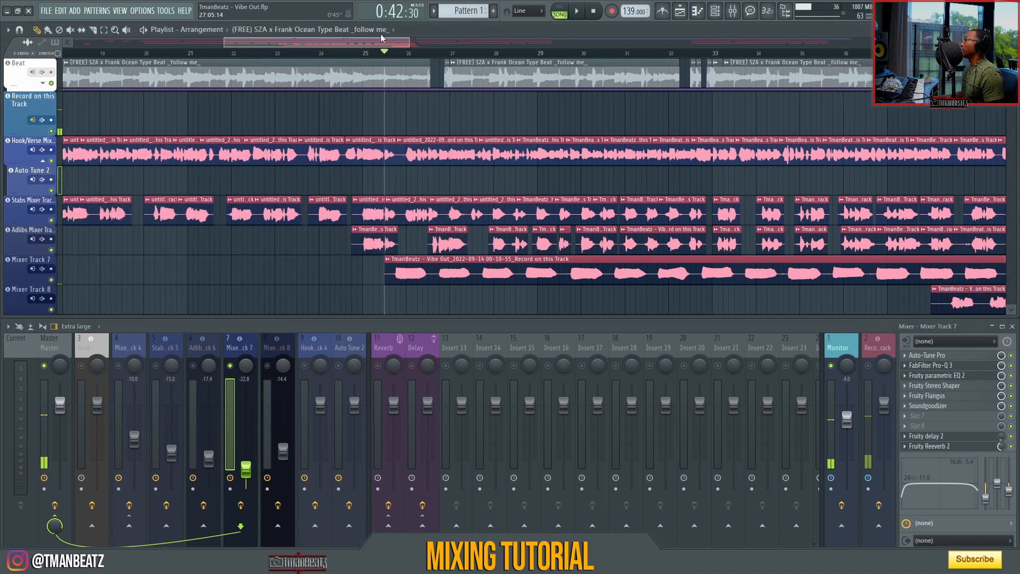
{"action": "left_click", "coordinate": [392, 37]}
{"action": "key", "text": "space"}
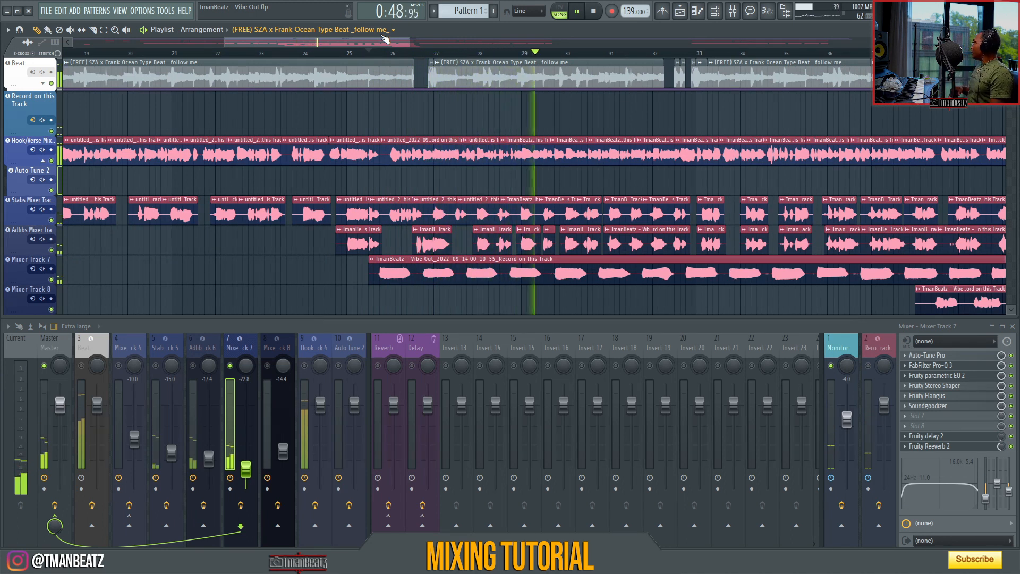
{"action": "key", "text": "space"}
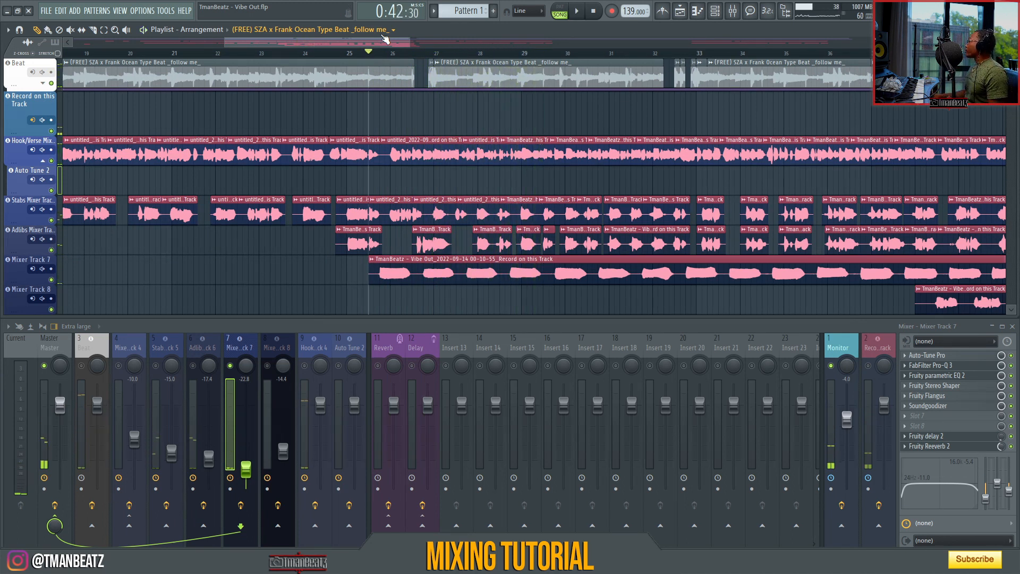
Unmute the Adlibs, Stabs, Mixer Track 4 and Beat mixer tracks and start playback from about bar 25.
{"action": "left_click", "coordinate": [192, 365]}
{"action": "left_click", "coordinate": [155, 367]}
{"action": "left_click", "coordinate": [118, 367]}
{"action": "left_click", "coordinate": [81, 366]}
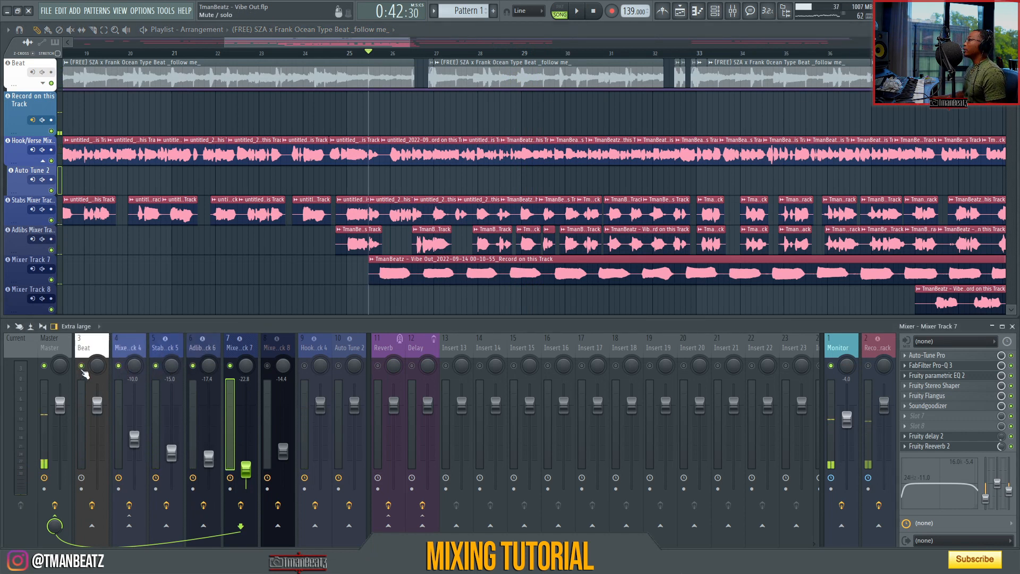
{"action": "key", "text": "space"}
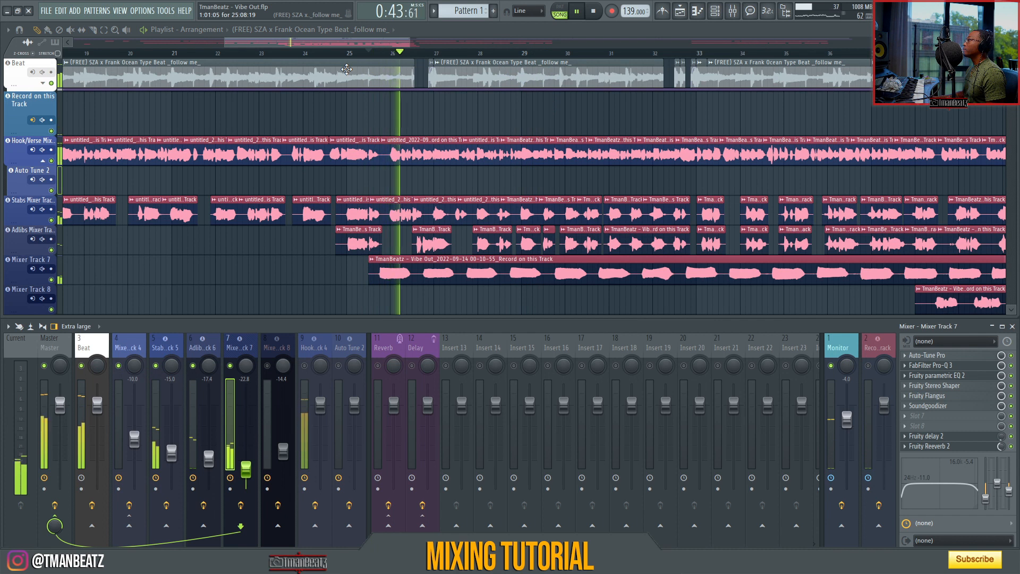
Unmute the Hook/Verse, Auto Tune 2, Reverb and Delay mixer tracks and audition the combined mix.
{"action": "left_click", "coordinate": [305, 365]}
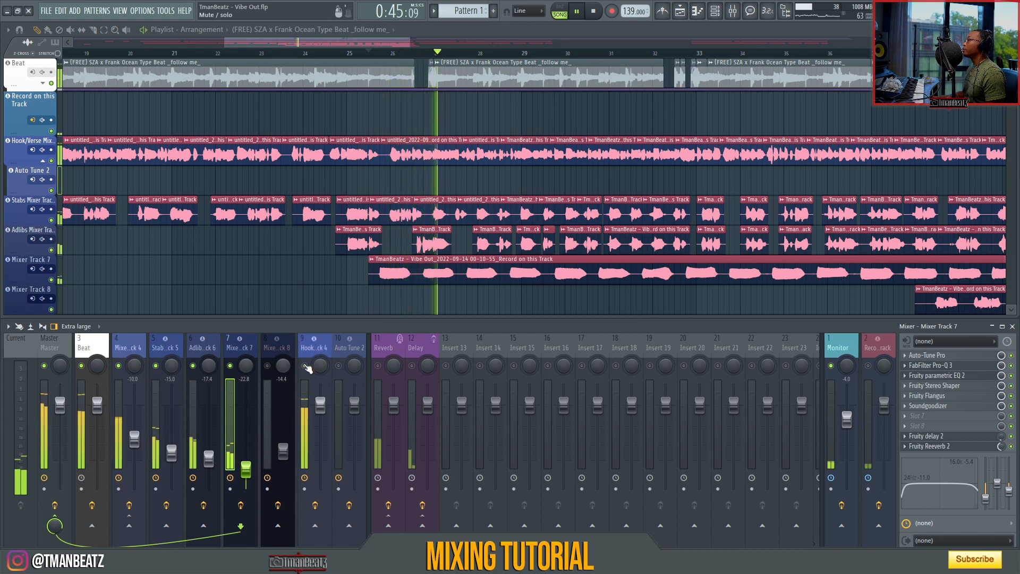
{"action": "left_click", "coordinate": [339, 366]}
{"action": "left_click", "coordinate": [378, 365]}
{"action": "left_click", "coordinate": [412, 365]}
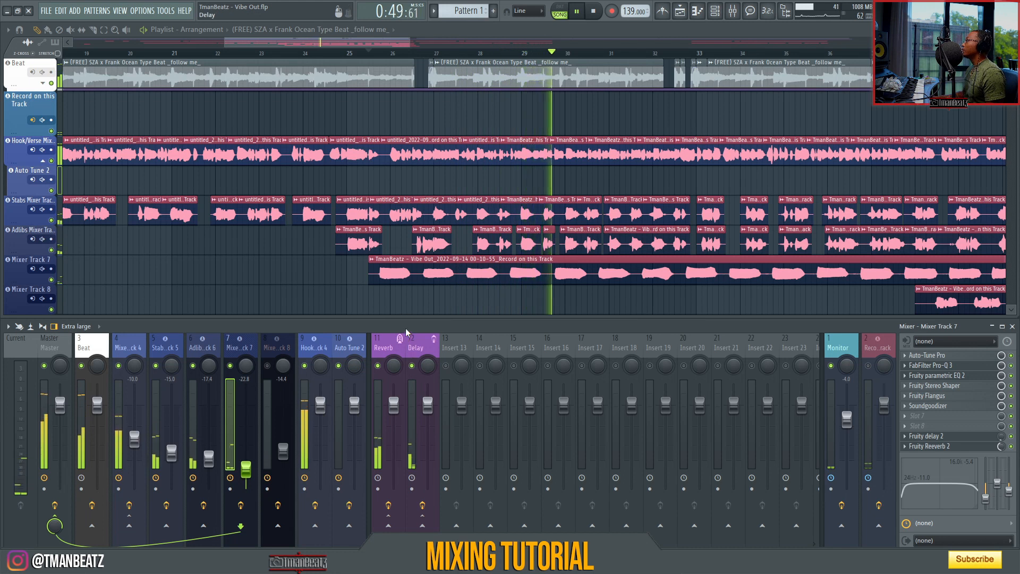
{"action": "left_click_drag", "start_coordinate": [358, 42], "coordinate": [379, 42]}
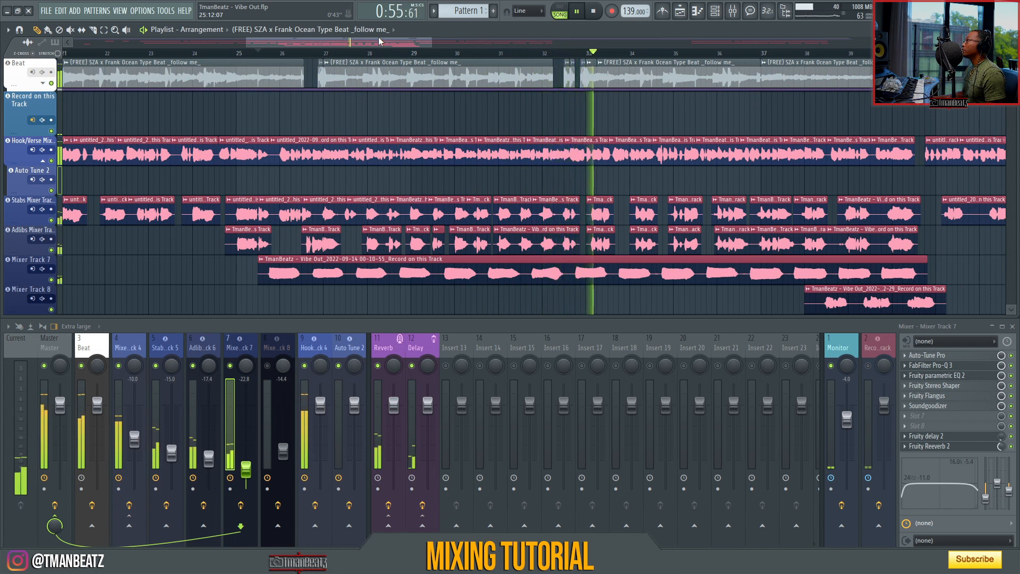
{"action": "key", "text": "space"}
View Fruity parametric EQ 2 on Mixer Track 8 and move the playhead to about bar 37.
{"action": "left_click", "coordinate": [272, 344]}
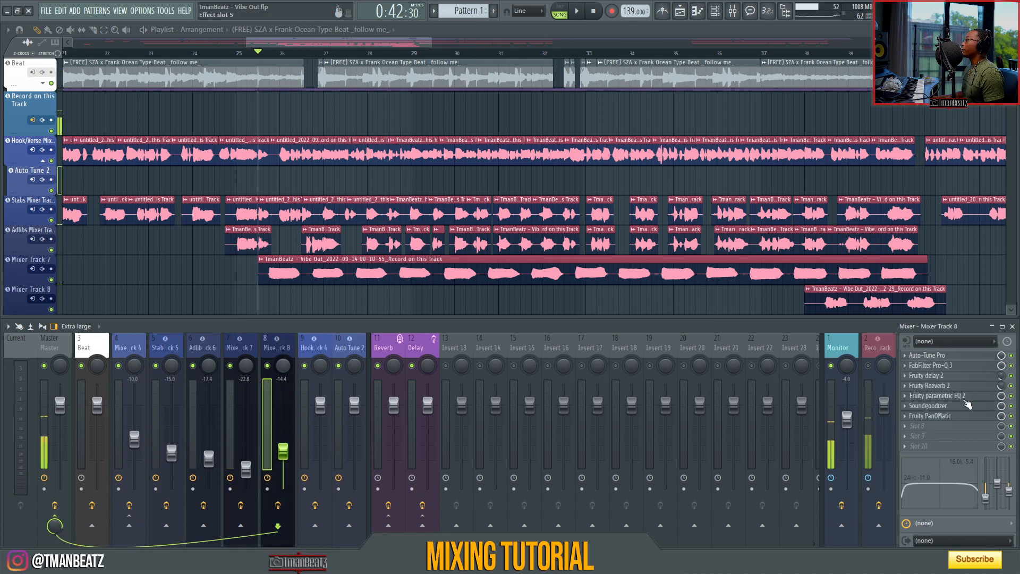
{"action": "left_click", "coordinate": [943, 396]}
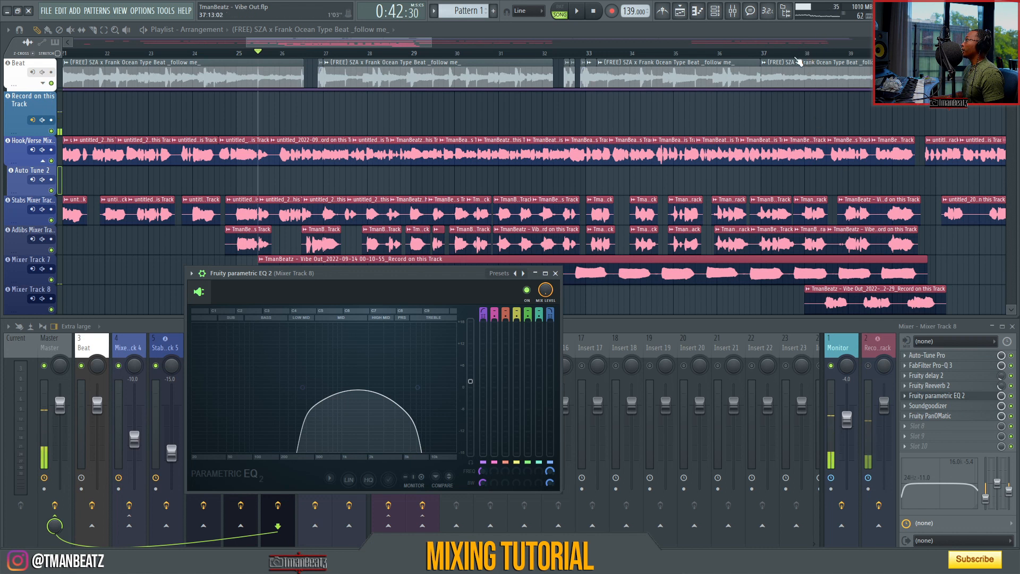
{"action": "left_click", "coordinate": [795, 53]}
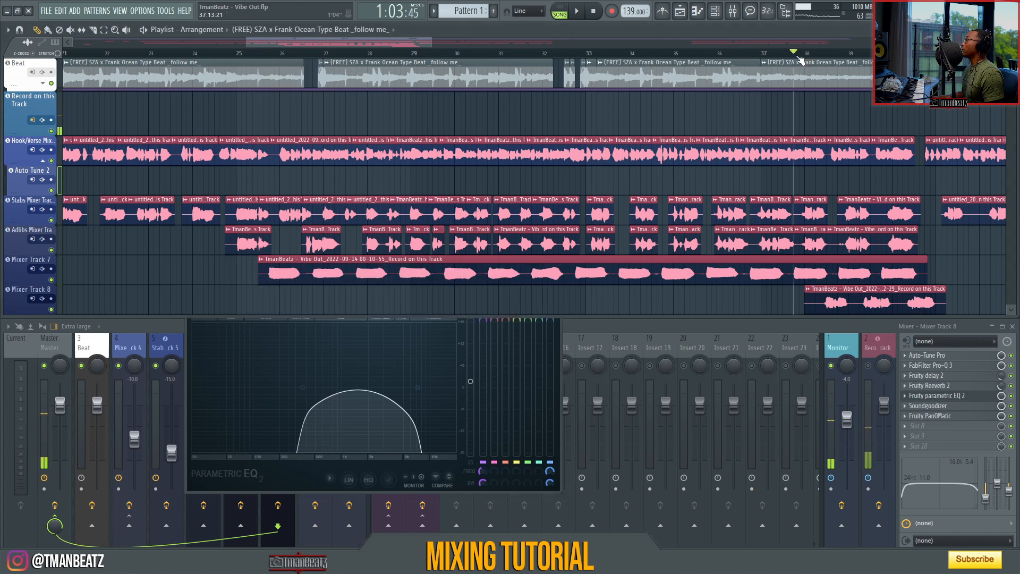
{"action": "left_click", "coordinate": [665, 329]}
Audition Mixer Track 8 over the beat with the other vocal tracks muted, and unmute all tracks.
{"action": "left_click", "coordinate": [156, 365]}
{"action": "left_click", "coordinate": [193, 366]}
{"action": "left_click", "coordinate": [230, 366]}
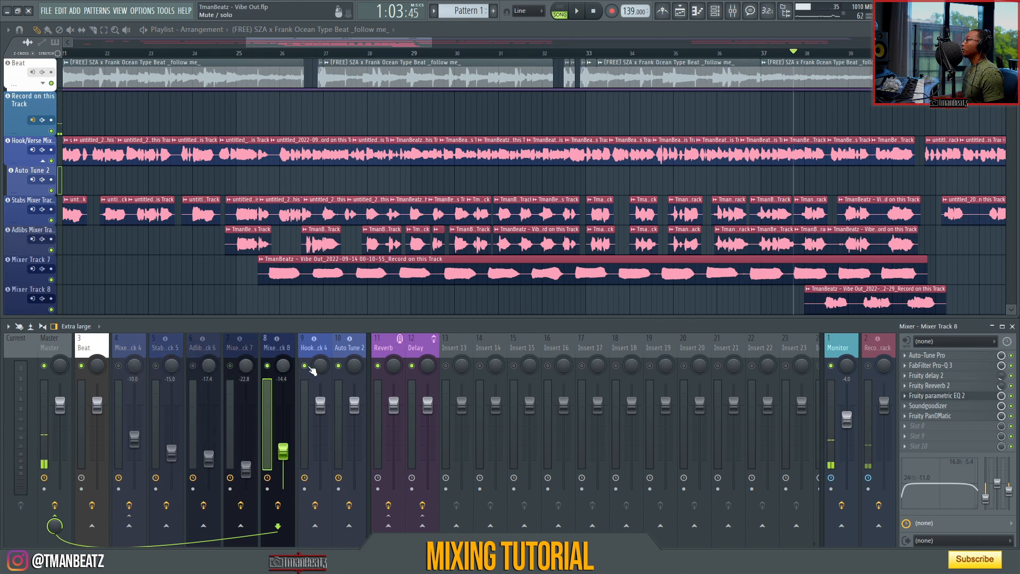
{"action": "left_click", "coordinate": [305, 365]}
{"action": "left_click", "coordinate": [339, 366]}
{"action": "key", "text": "space"}
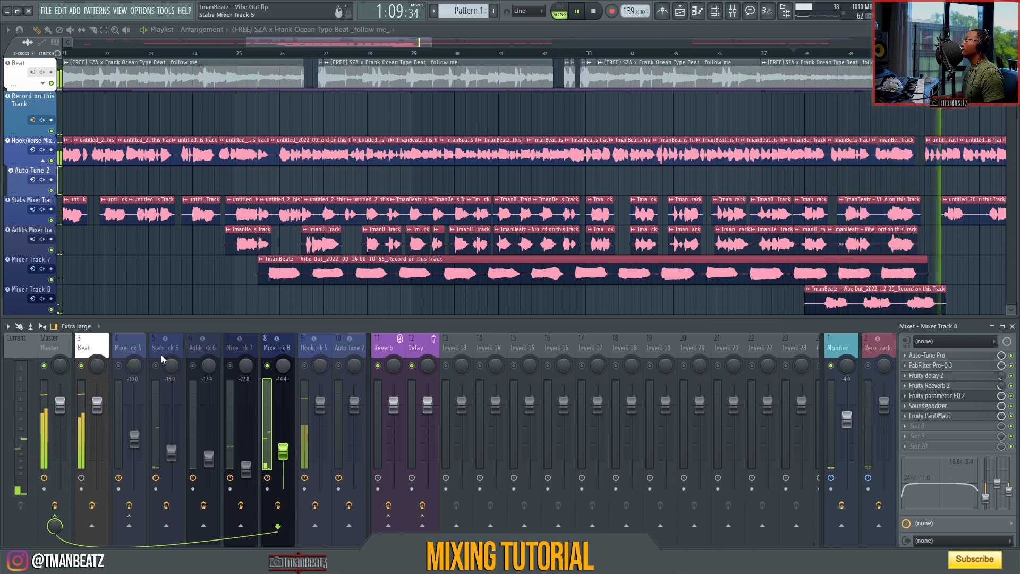
{"action": "key", "text": "space"}
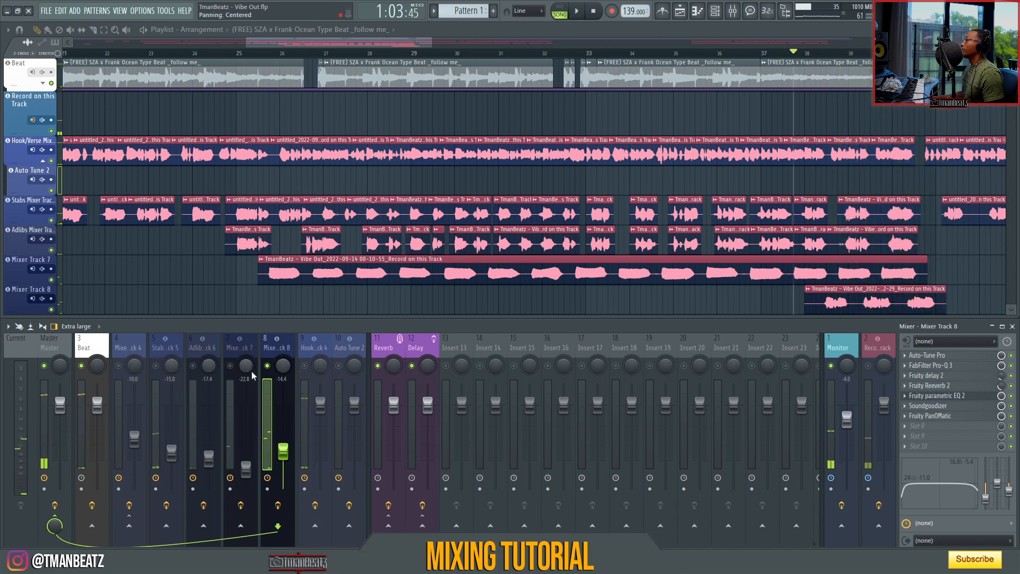
{"action": "right_click", "coordinate": [267, 366]}
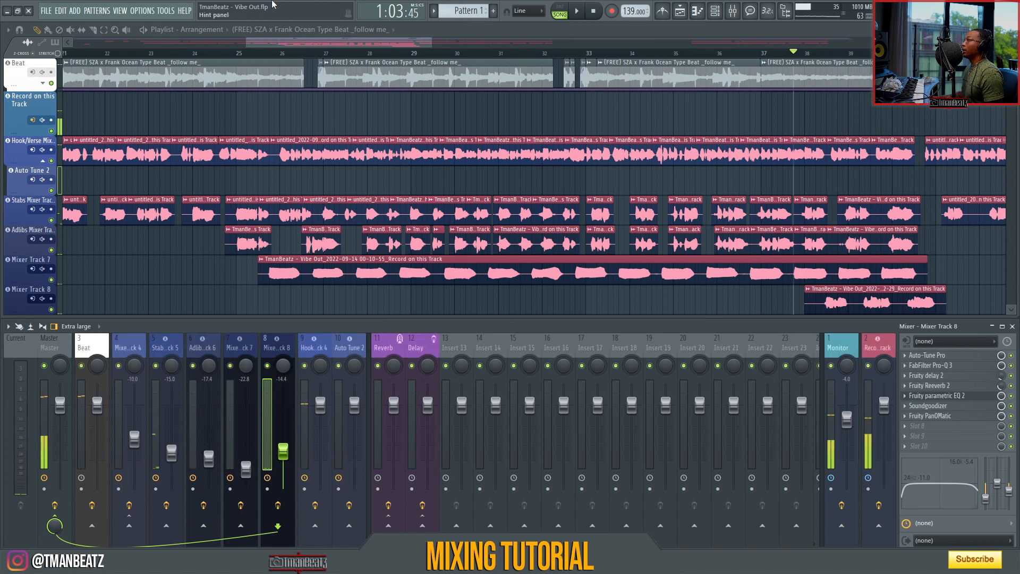
Expand the Beat playlist track to show its Trigger automation and place the playhead just before bar 32.
{"action": "scroll", "coordinate": [347, 56], "scroll_direction": "down", "scroll_amount": 5}
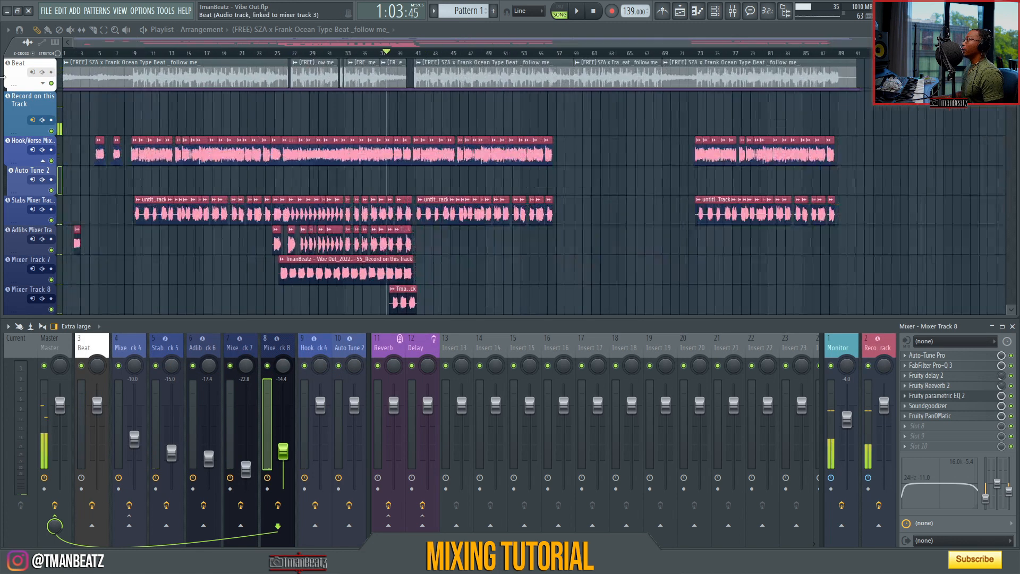
{"action": "left_click", "coordinate": [43, 83]}
{"action": "scroll", "coordinate": [337, 57], "scroll_direction": "up", "scroll_amount": 2}
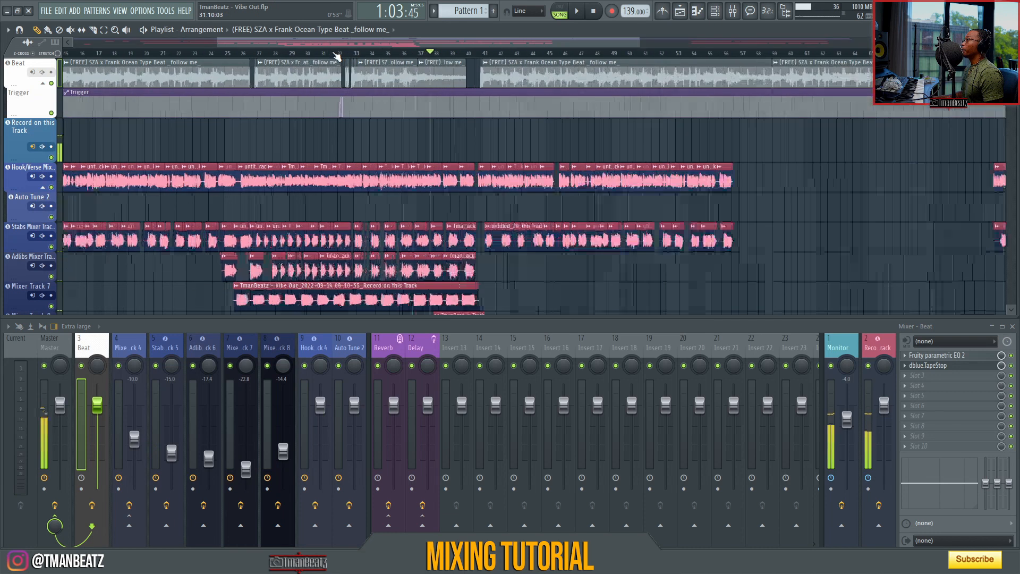
{"action": "scroll", "coordinate": [338, 54], "scroll_direction": "up", "scroll_amount": 8}
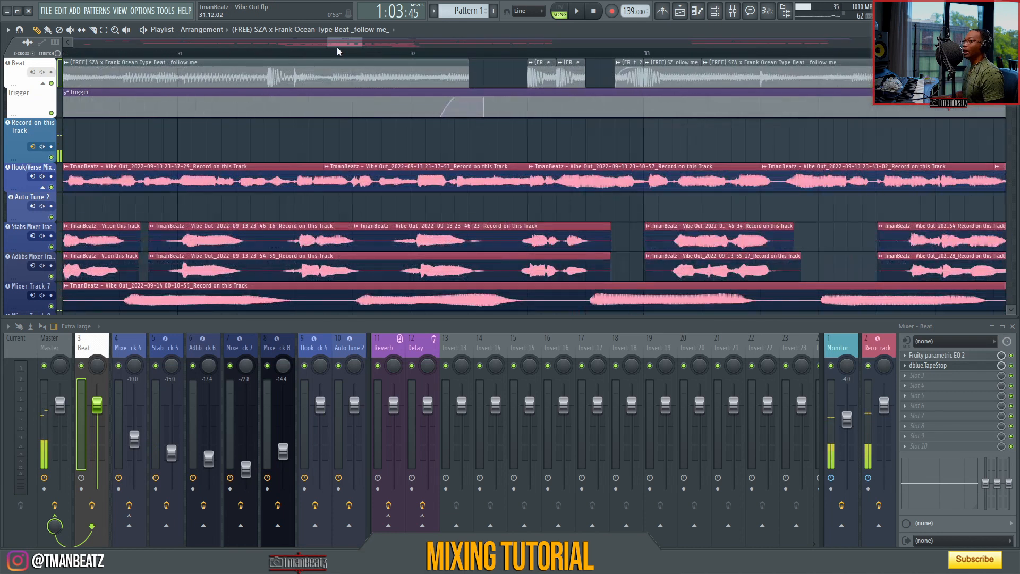
{"action": "left_click", "coordinate": [396, 56]}
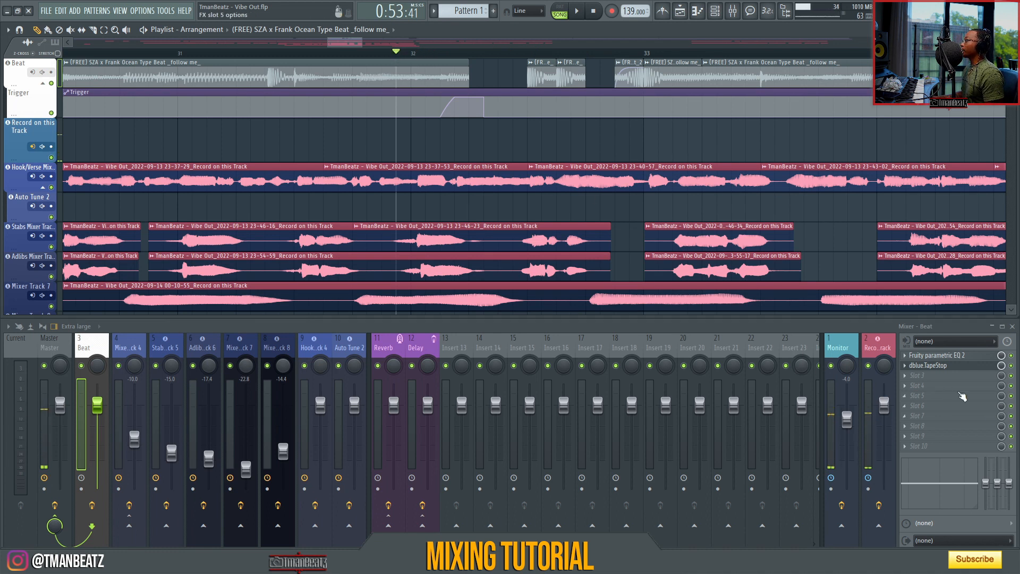
View dblue.TapeStop on the Beat track and audition its Trigger automation around bar 32.
{"action": "left_click", "coordinate": [930, 365]}
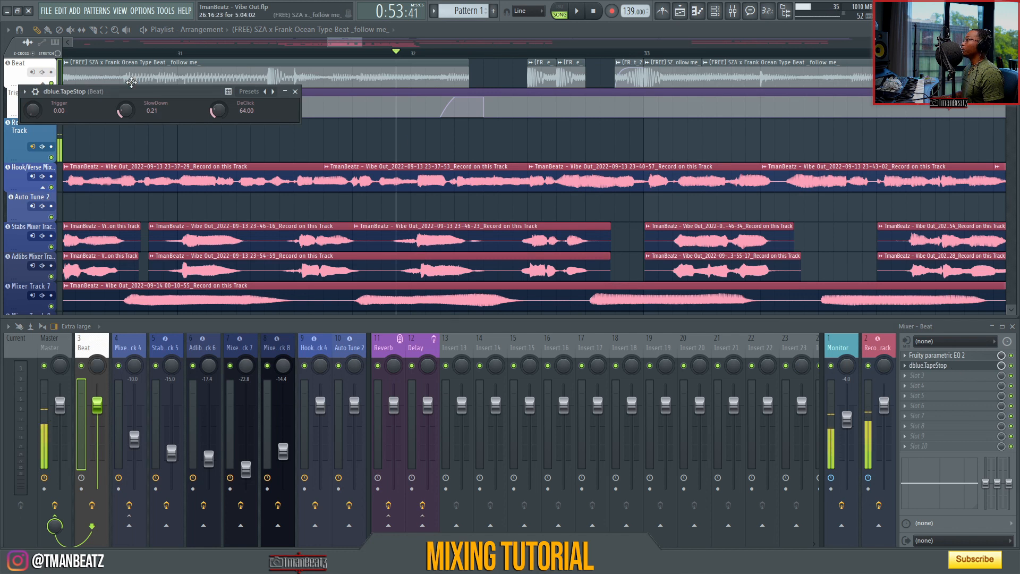
{"action": "left_click_drag", "start_coordinate": [135, 91], "coordinate": [184, 142]}
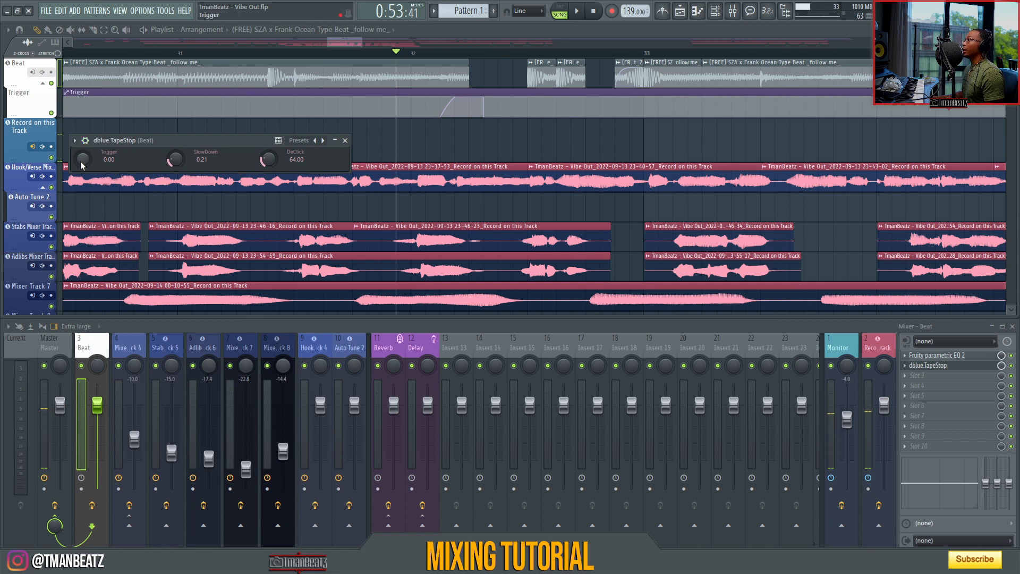
{"action": "left_click_drag", "start_coordinate": [180, 142], "coordinate": [350, 220]}
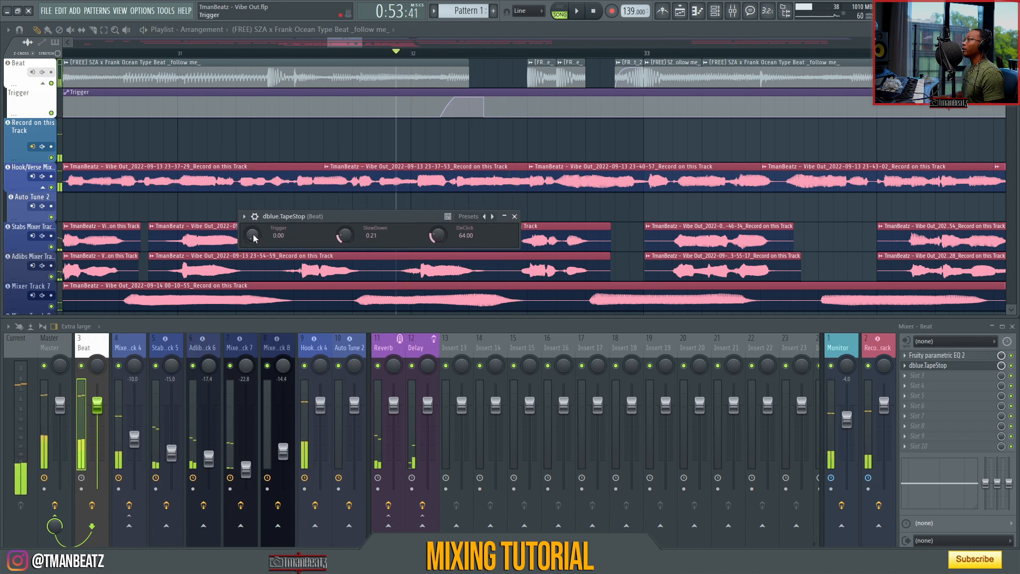
{"action": "key", "text": "space"}
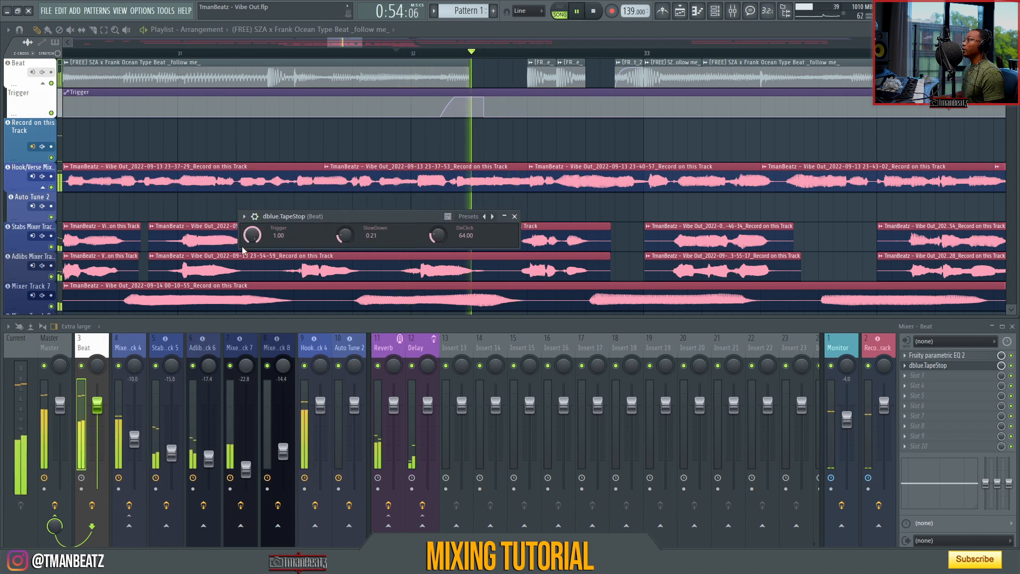
{"action": "key", "text": "space"}
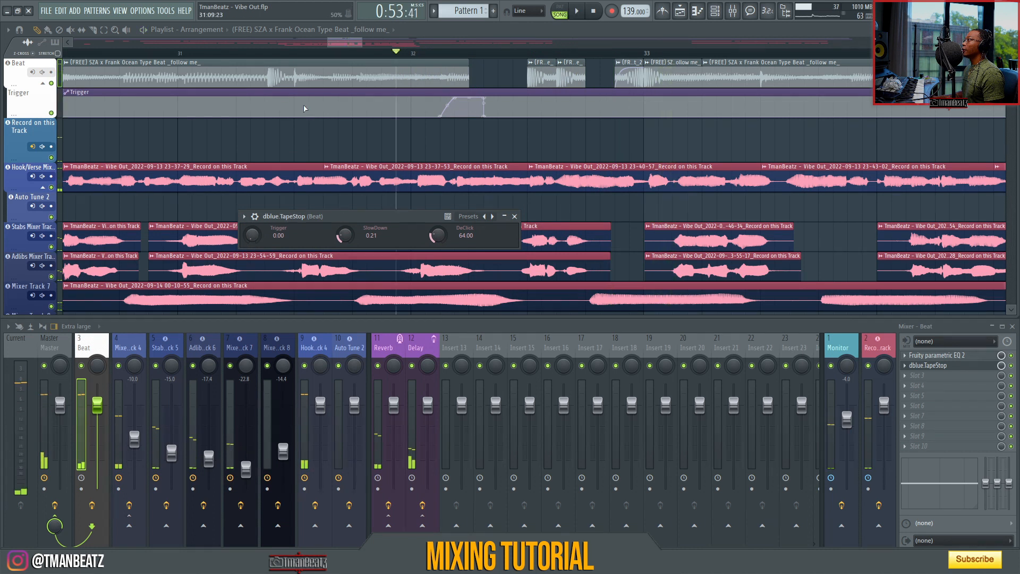
Examine the Beat clip cuts leading into bar 33 and audition the transition with all tracks playing.
{"action": "left_click_drag", "start_coordinate": [353, 43], "coordinate": [358, 42]}
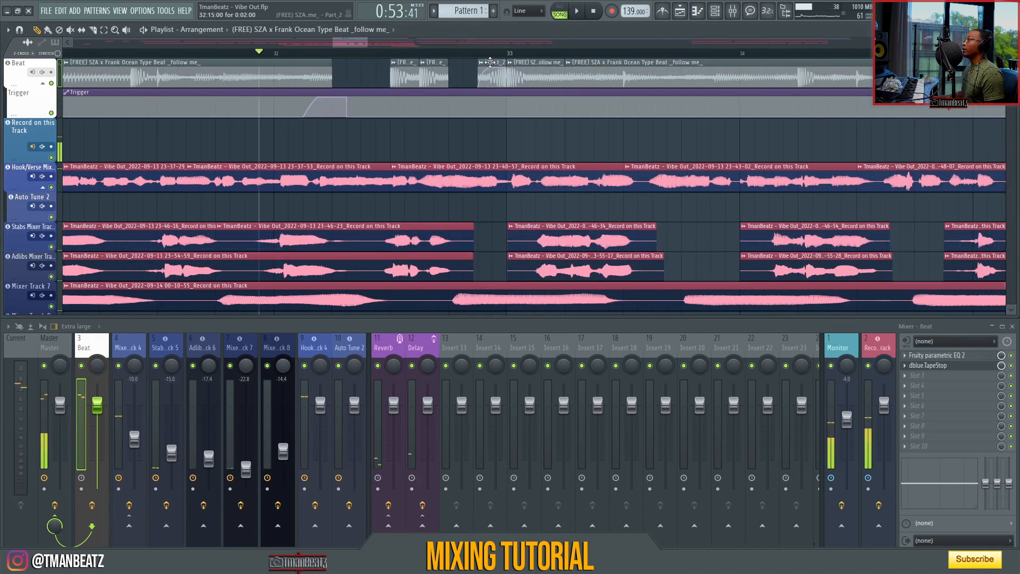
{"action": "scroll", "coordinate": [505, 57], "scroll_direction": "up", "scroll_amount": 5}
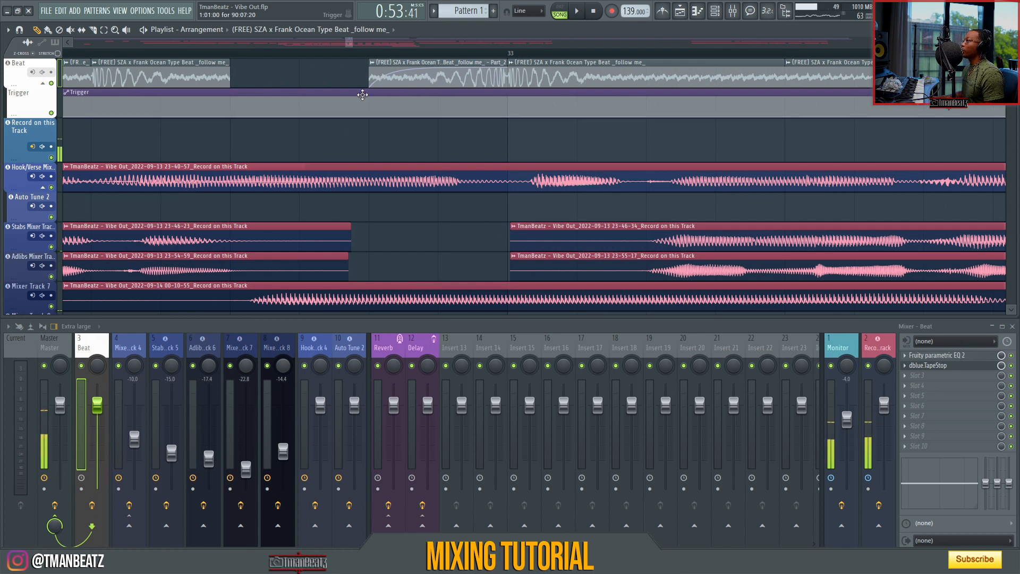
{"action": "left_click", "coordinate": [307, 53]}
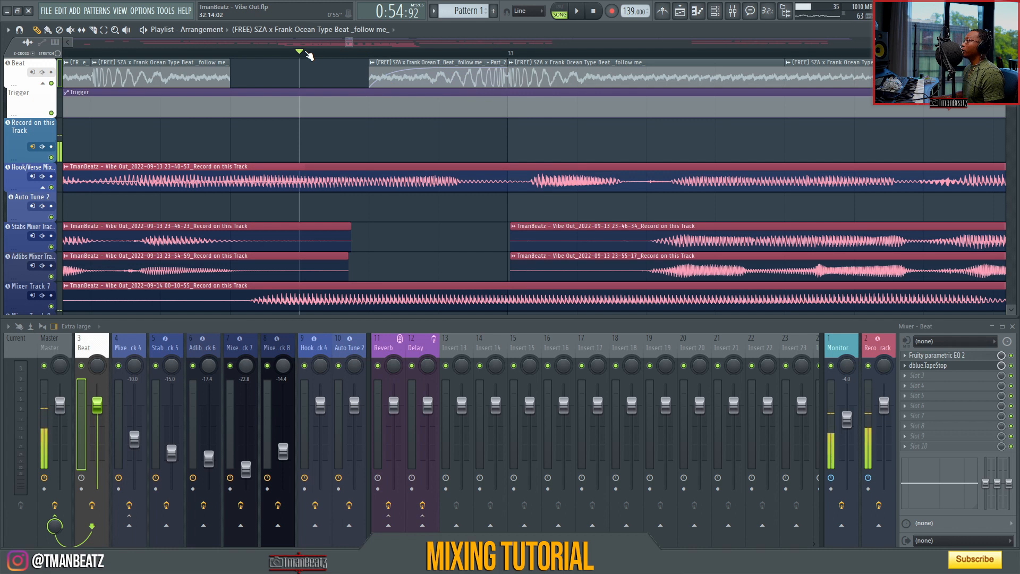
{"action": "key", "text": "space"}
{"action": "key", "text": "space"}
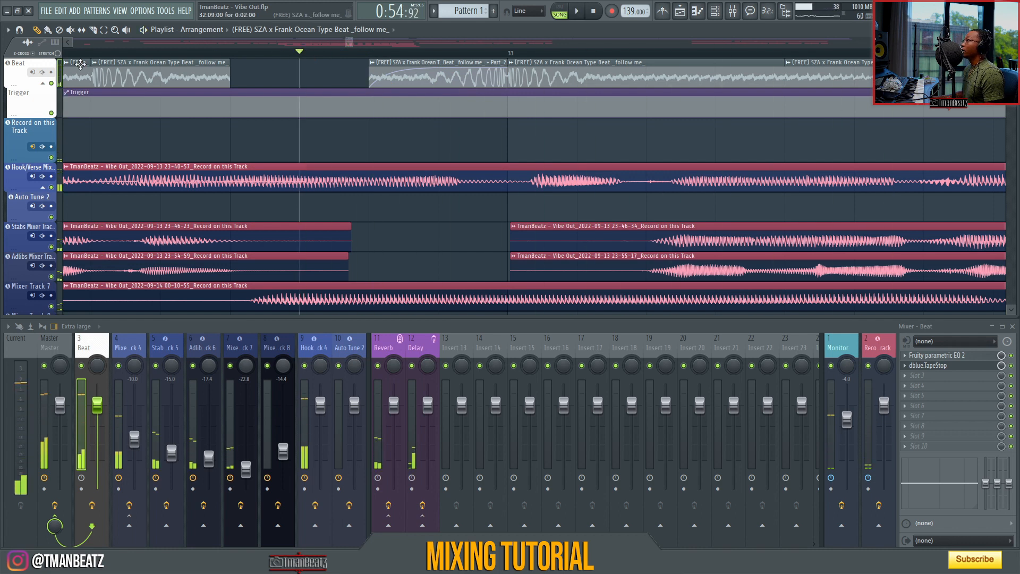
Solo the Beat track together with its Trigger automation, and audition the transitions into bar 33 and from about bar 40.
{"action": "right_click", "coordinate": [52, 83]}
{"action": "key", "text": "space"}
{"action": "key", "text": "space"}
{"action": "left_click", "coordinate": [53, 114]}
{"action": "key", "text": "space"}
{"action": "scroll", "coordinate": [209, 55], "scroll_direction": "down", "scroll_amount": 10}
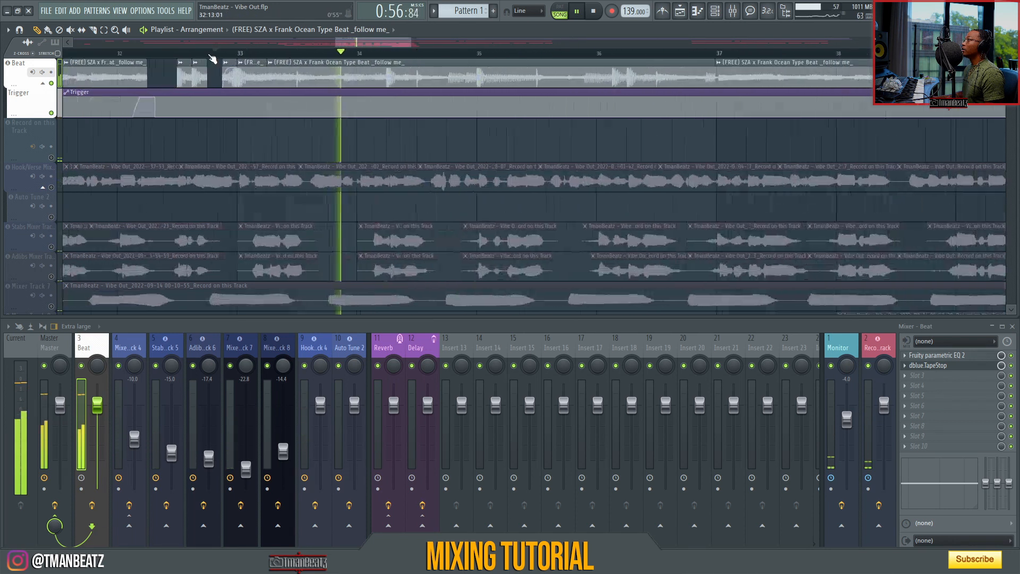
{"action": "key", "text": "space"}
{"action": "left_click", "coordinate": [448, 53]}
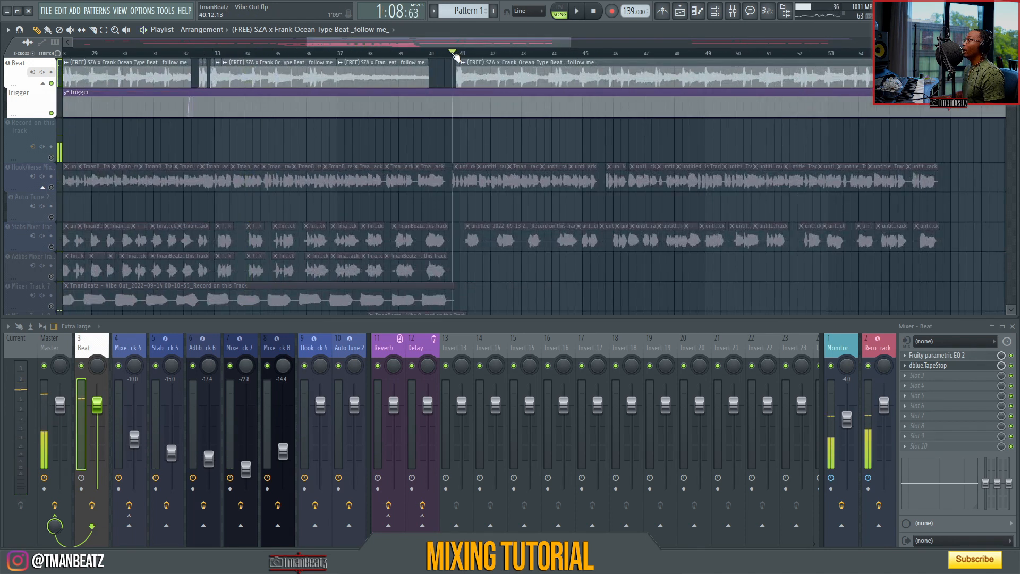
{"action": "key", "text": "space"}
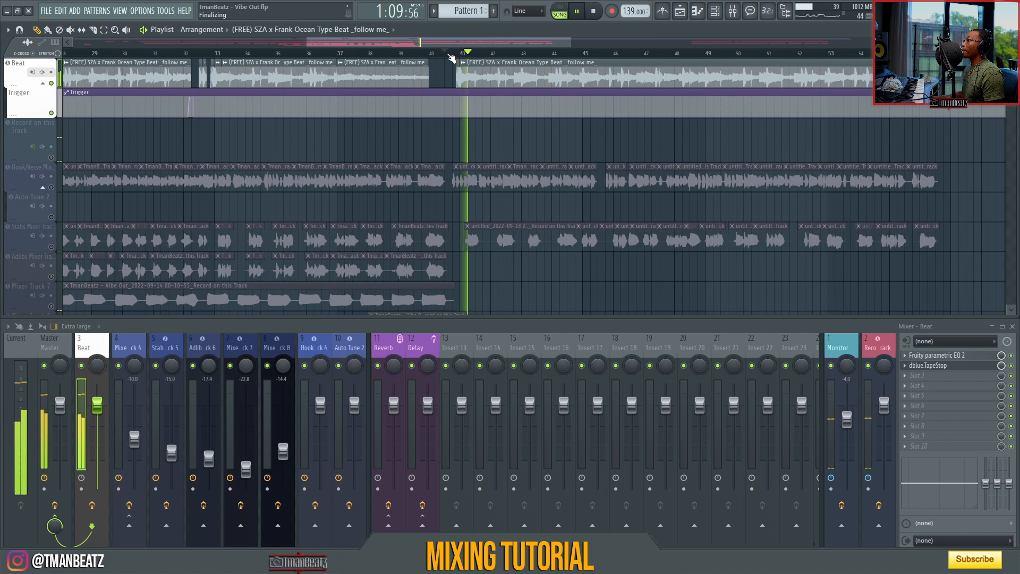
Stop playback and collapse the Record on this Track and Trigger playlist tracks to their minimum height.
{"action": "scroll", "coordinate": [450, 57], "scroll_direction": "down", "scroll_amount": 1}
{"action": "key", "text": "space"}
{"action": "scroll", "coordinate": [451, 58], "scroll_direction": "down", "scroll_amount": 4}
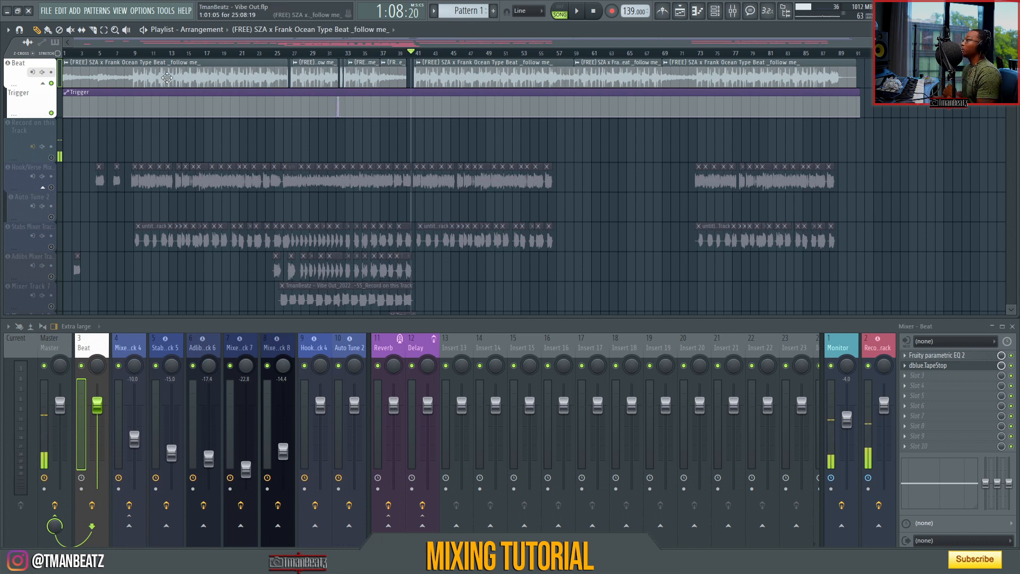
{"action": "left_click_drag", "start_coordinate": [13, 162], "coordinate": [16, 132]}
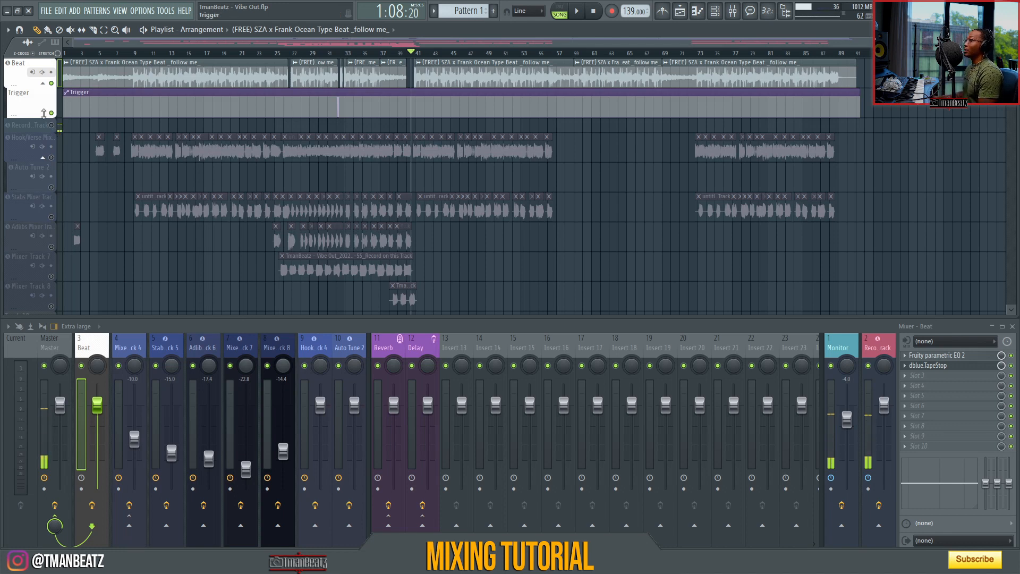
{"action": "left_click_drag", "start_coordinate": [11, 116], "coordinate": [15, 81]}
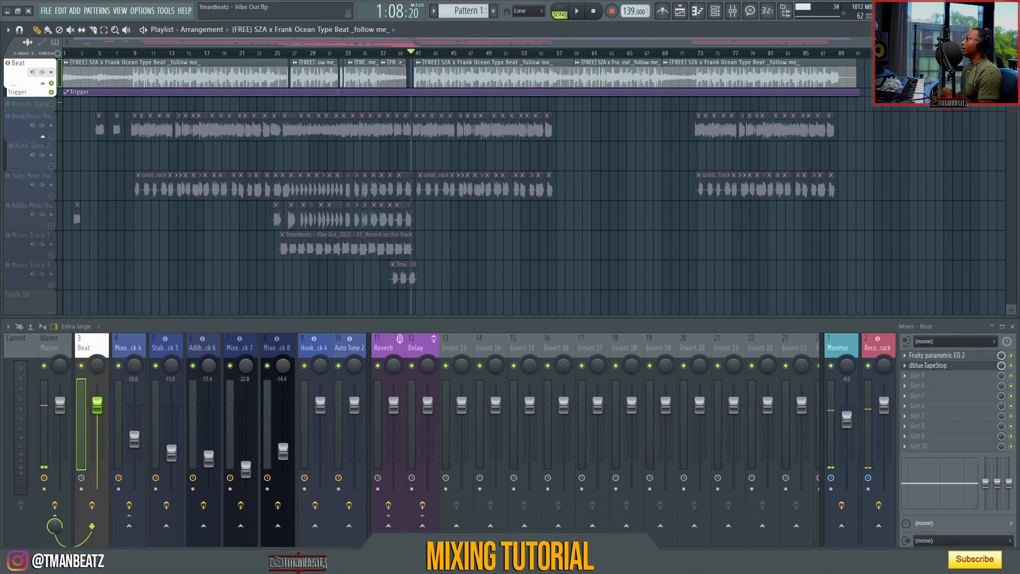
{"action": "left_click_drag", "start_coordinate": [871, 42], "coordinate": [810, 28]}
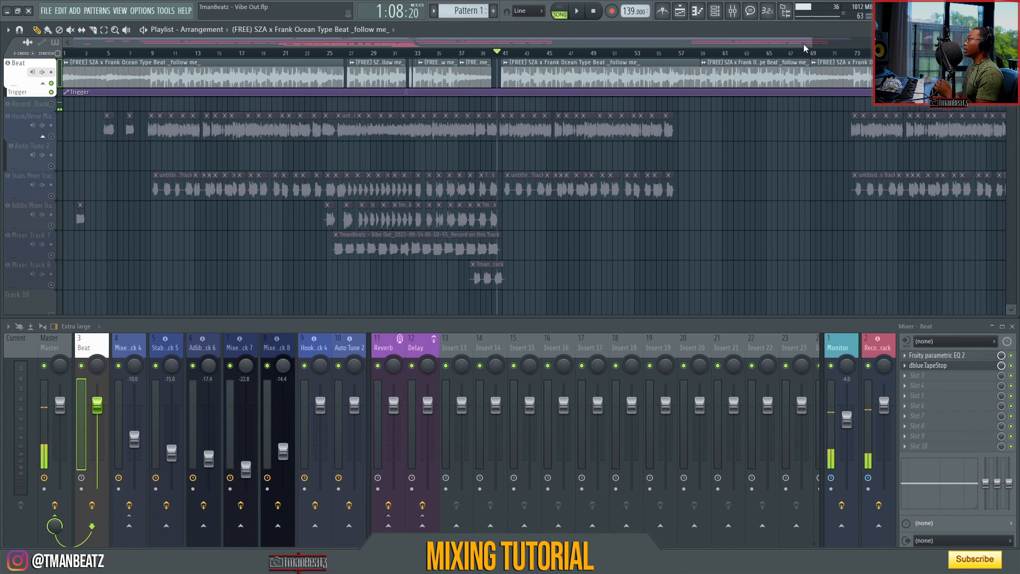
{"action": "left_click_drag", "start_coordinate": [810, 40], "coordinate": [710, 47]}
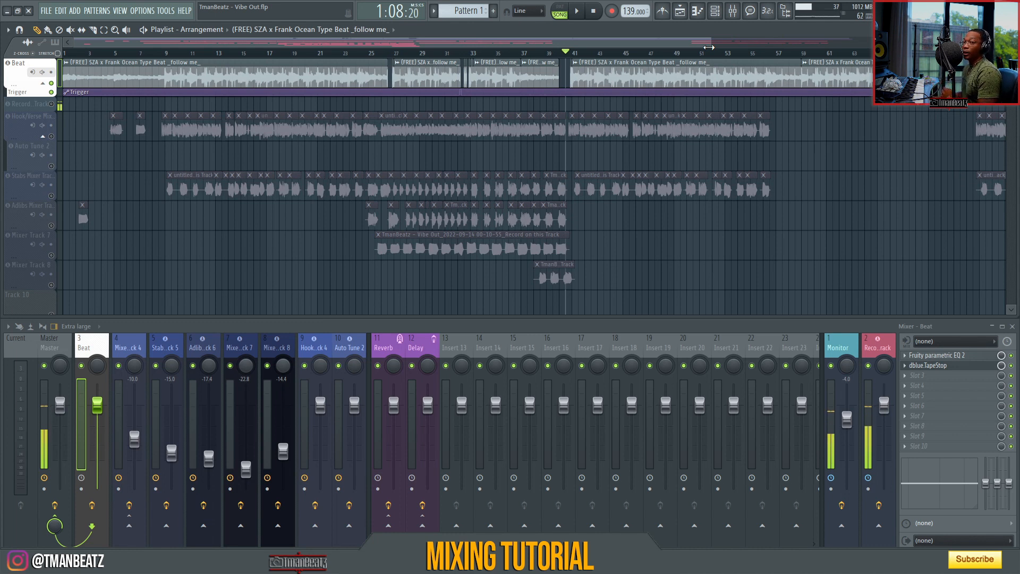
{"action": "left_click_drag", "start_coordinate": [715, 47], "coordinate": [568, 43]}
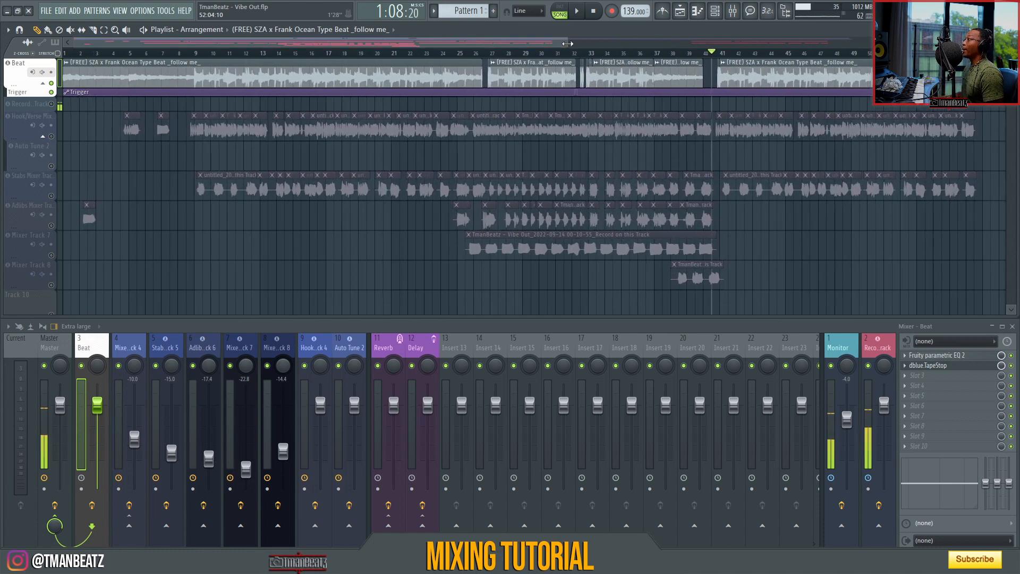
{"action": "left_click_drag", "start_coordinate": [568, 43], "coordinate": [556, 44]}
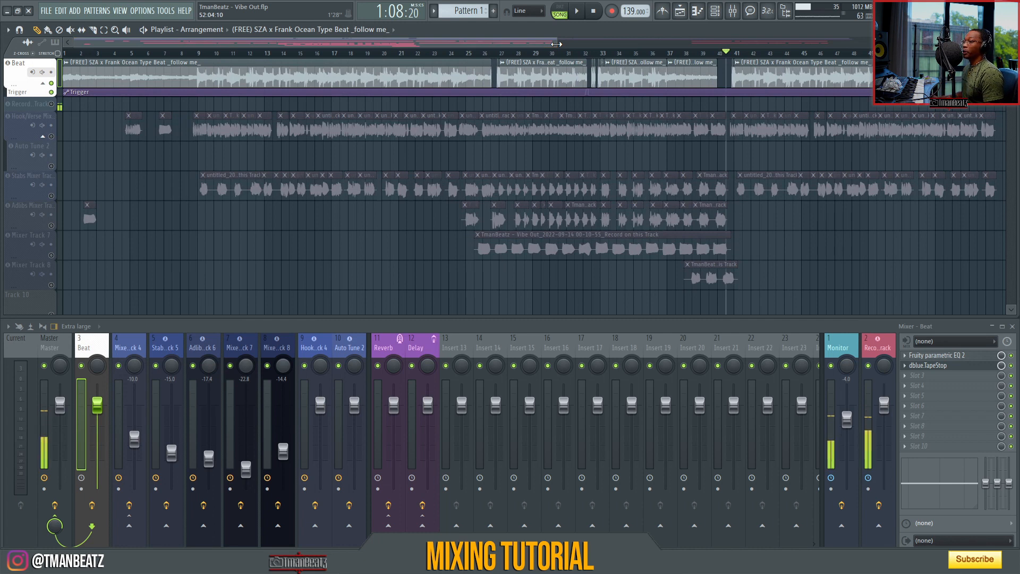
{"action": "left_click_drag", "start_coordinate": [556, 45], "coordinate": [700, 42]}
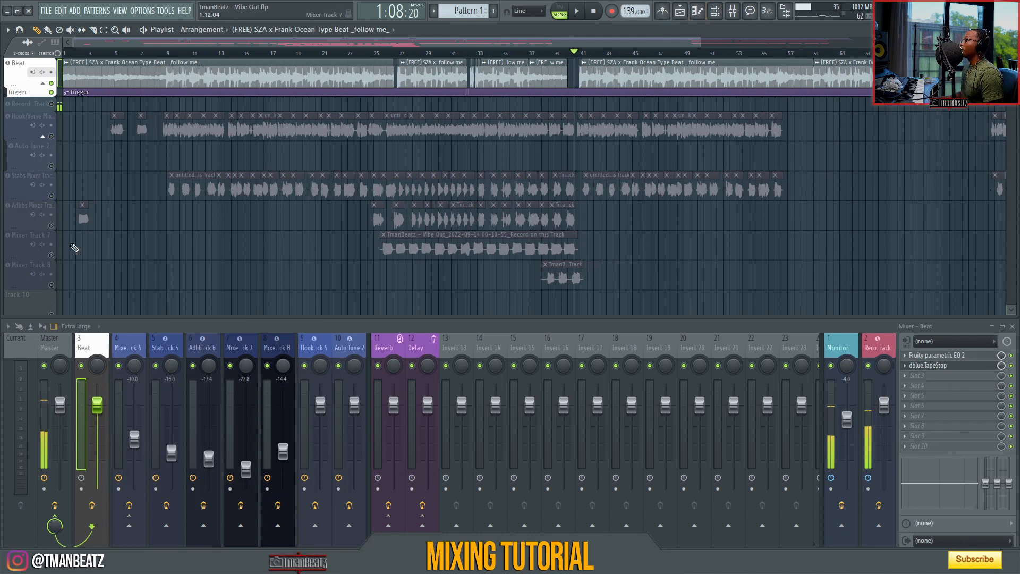
Take the Beat track out of solo so all tracks are active, and play the full song from the start.
{"action": "left_click", "coordinate": [51, 84], "text": "ctrl"}
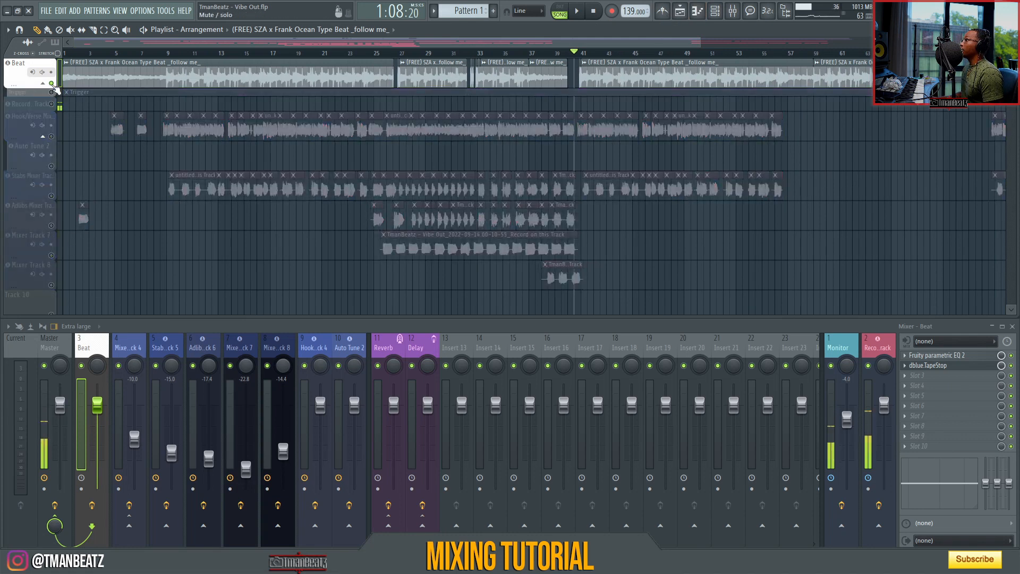
{"action": "left_click", "coordinate": [51, 83], "text": "ctrl"}
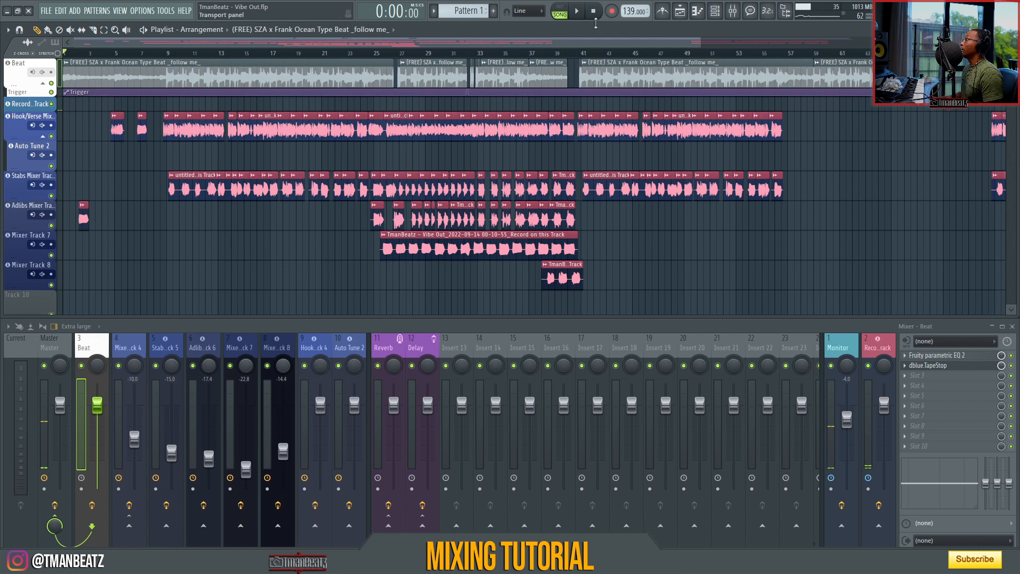
{"action": "key", "text": "space"}
{"action": "scroll", "coordinate": [588, 61], "scroll_direction": "down", "scroll_amount": 2}
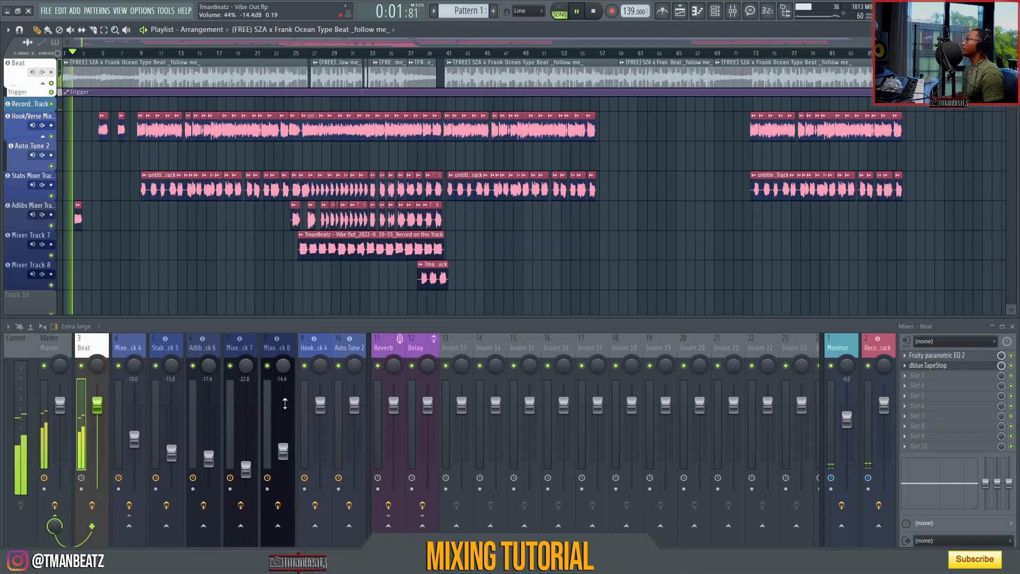
Mute the Monitor mixer track during playback, stop the song, and unmute the Monitor track.
{"action": "left_click", "coordinate": [831, 366]}
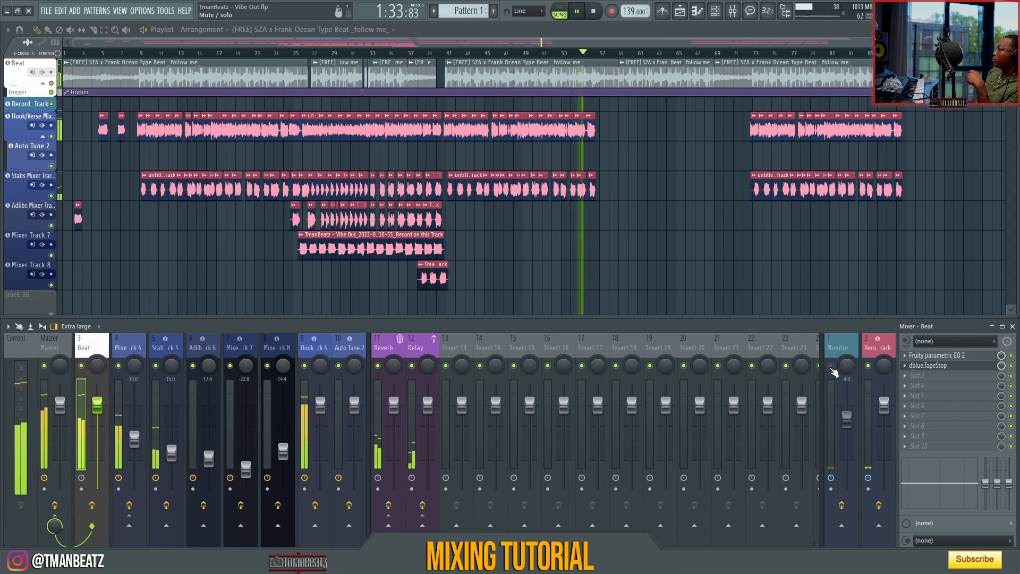
{"action": "left_click", "coordinate": [595, 12]}
{"action": "left_click", "coordinate": [832, 366]}
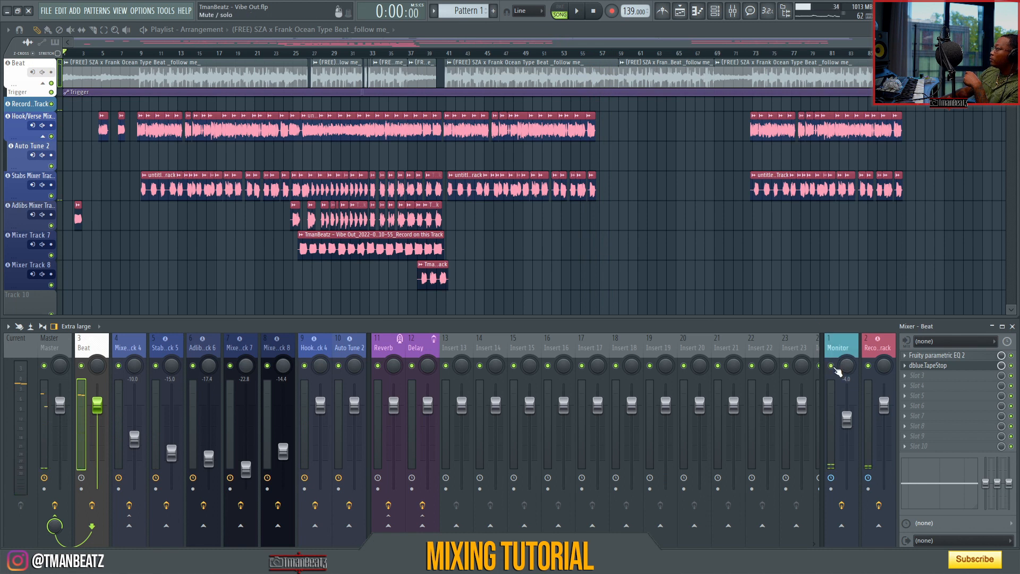